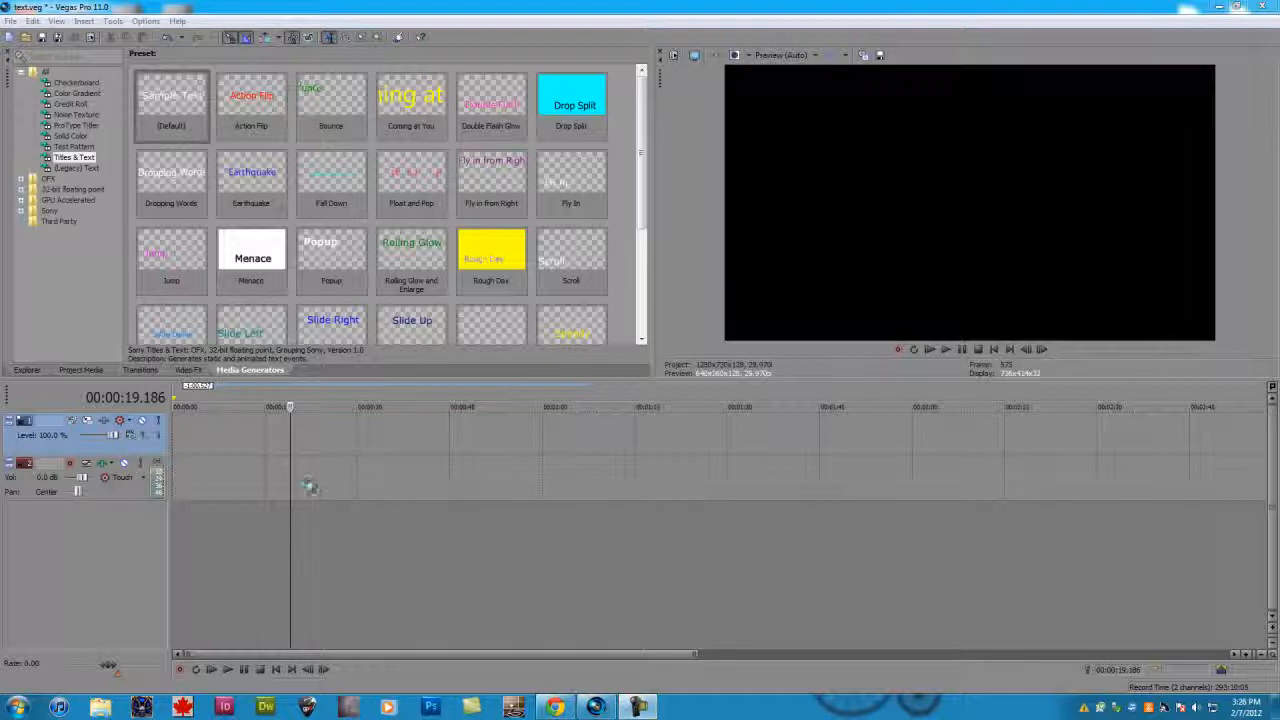
click(307, 480)
click(310, 476)
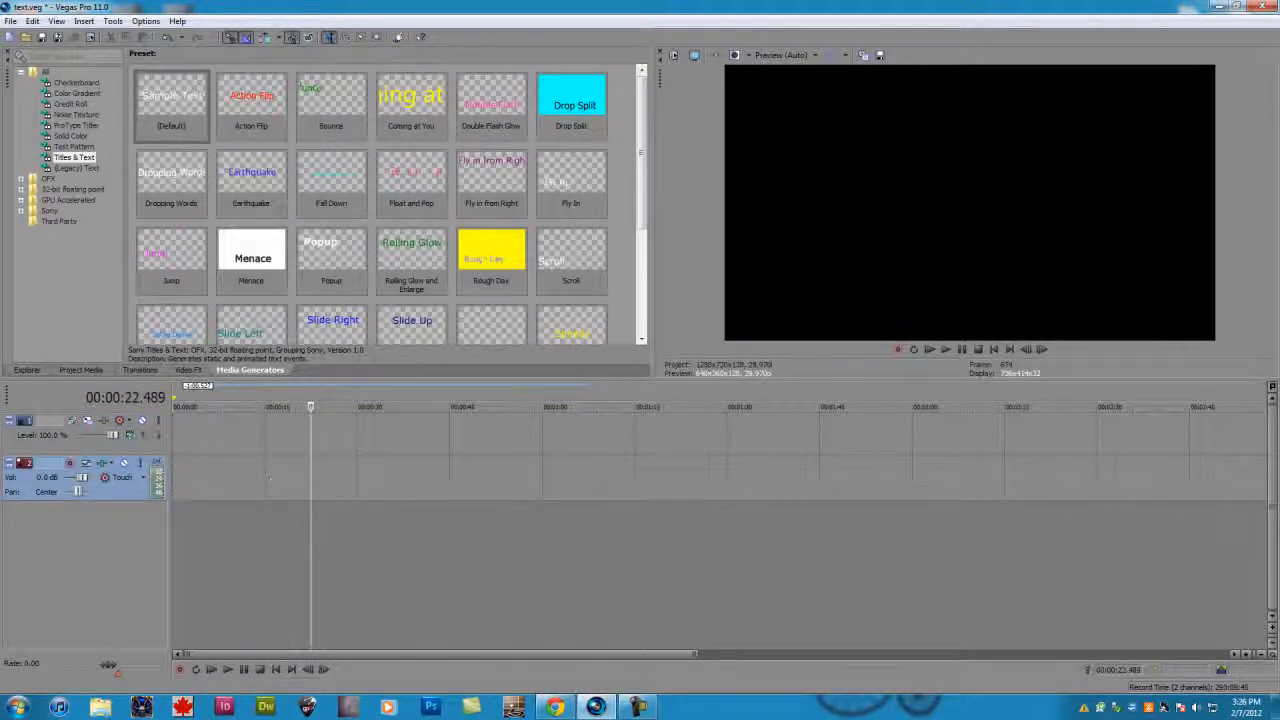
click(216, 471)
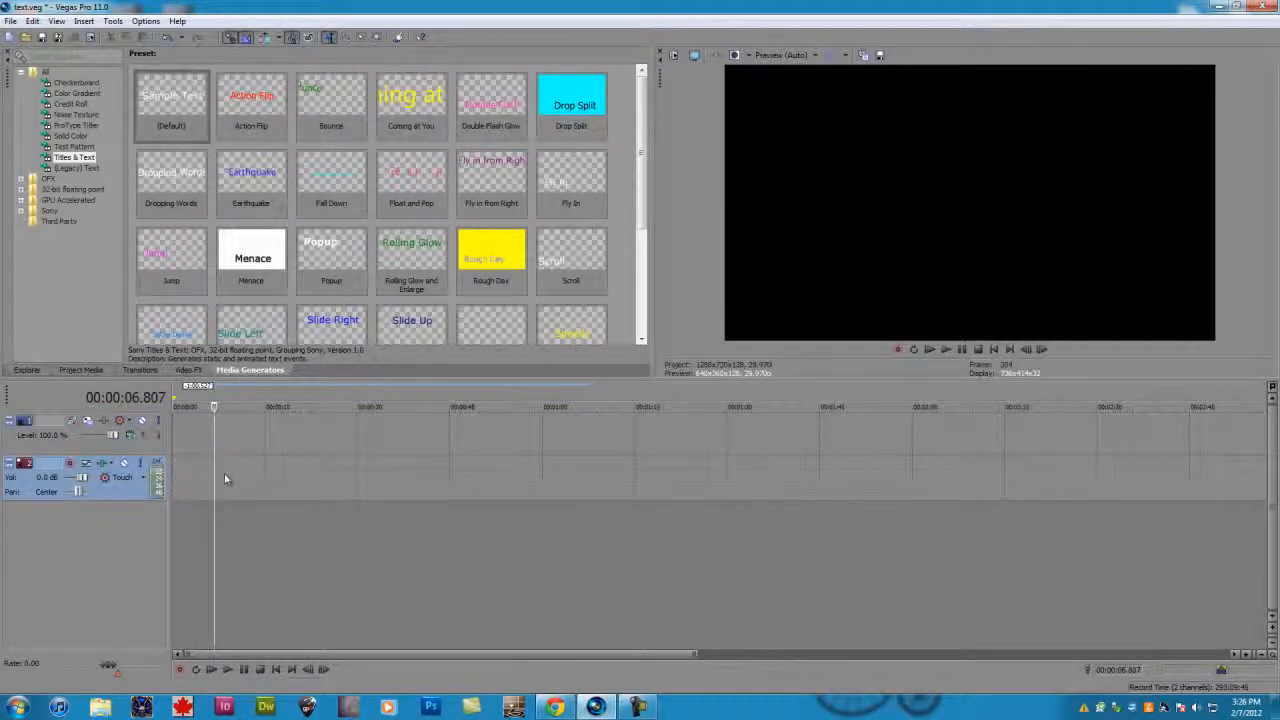
click(218, 475)
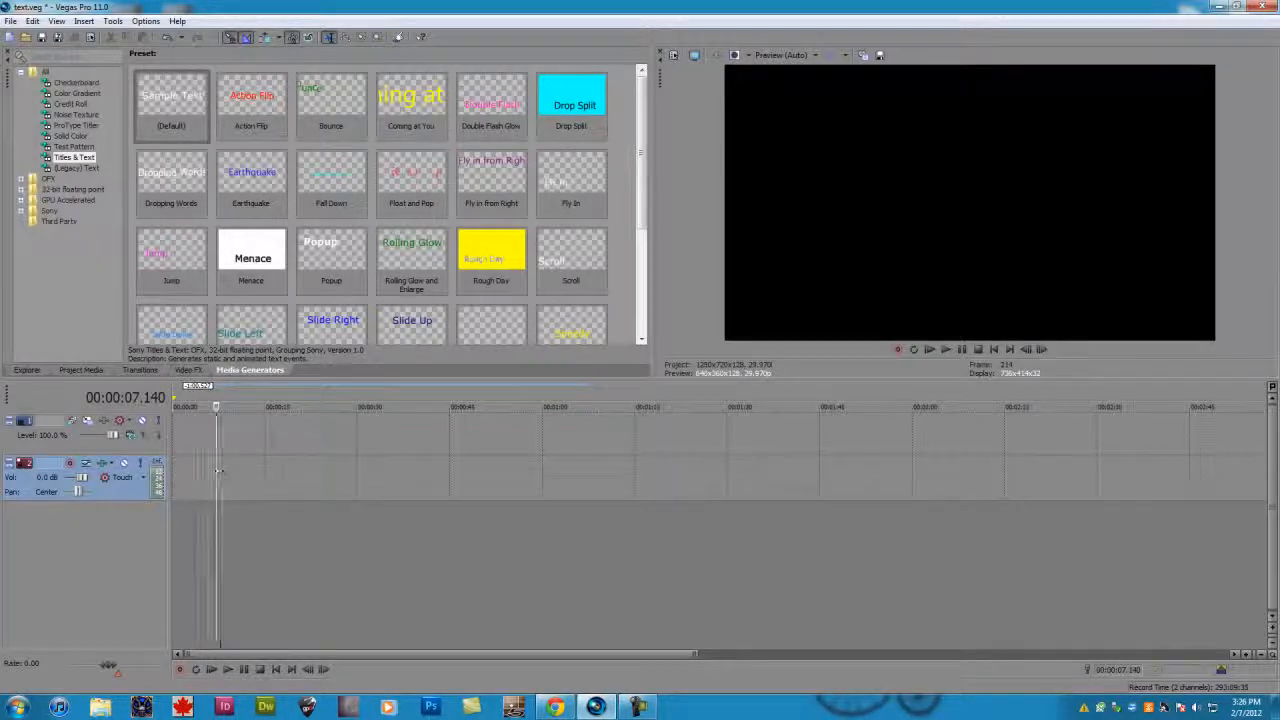
click(221, 473)
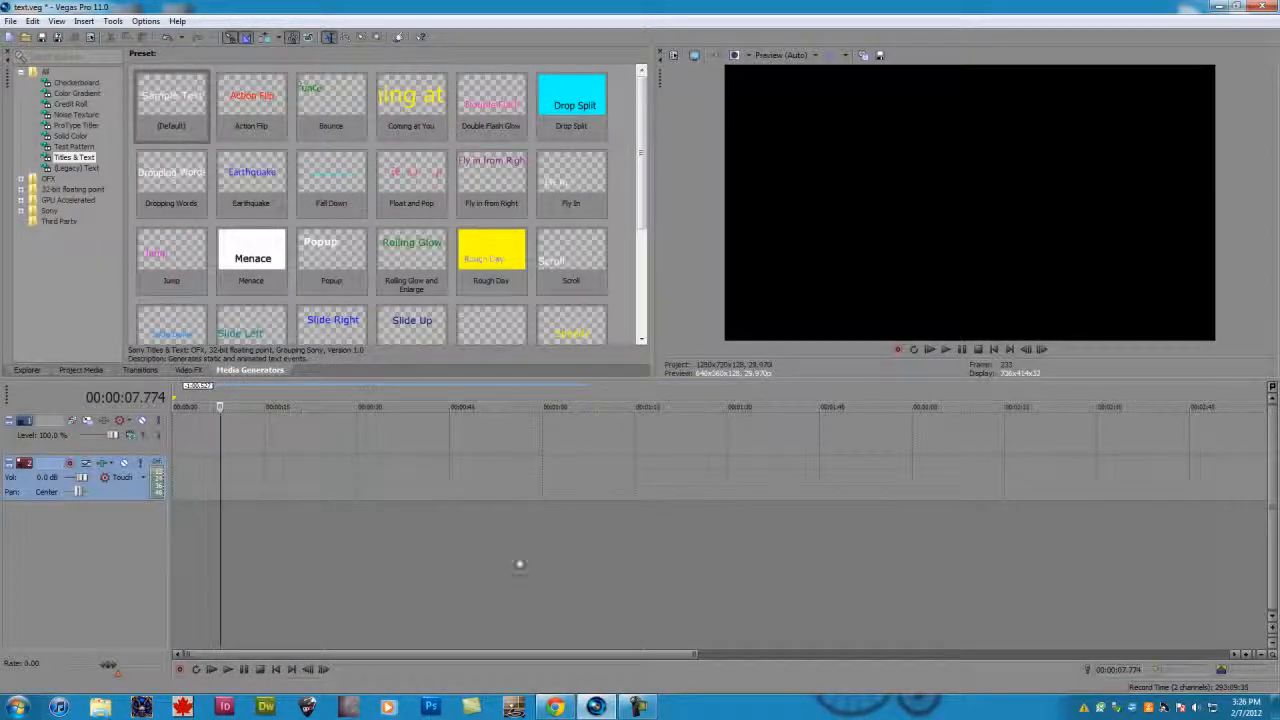
click(597, 707)
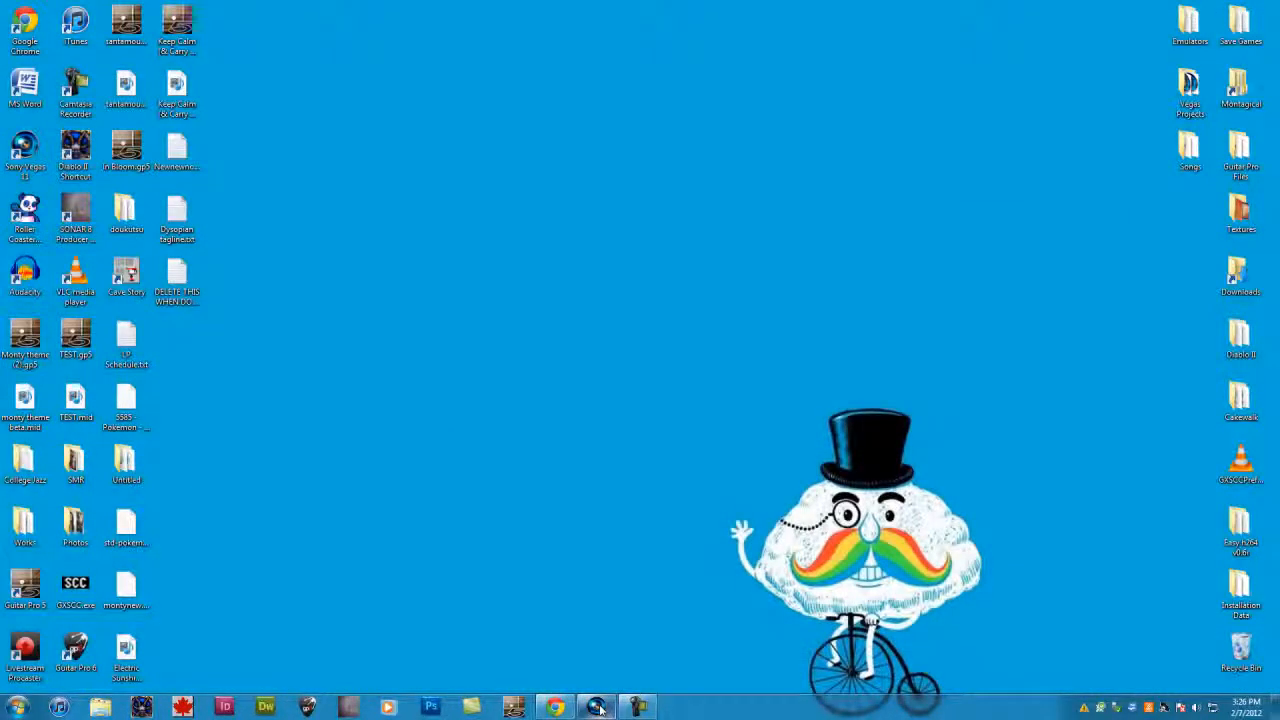
click(597, 707)
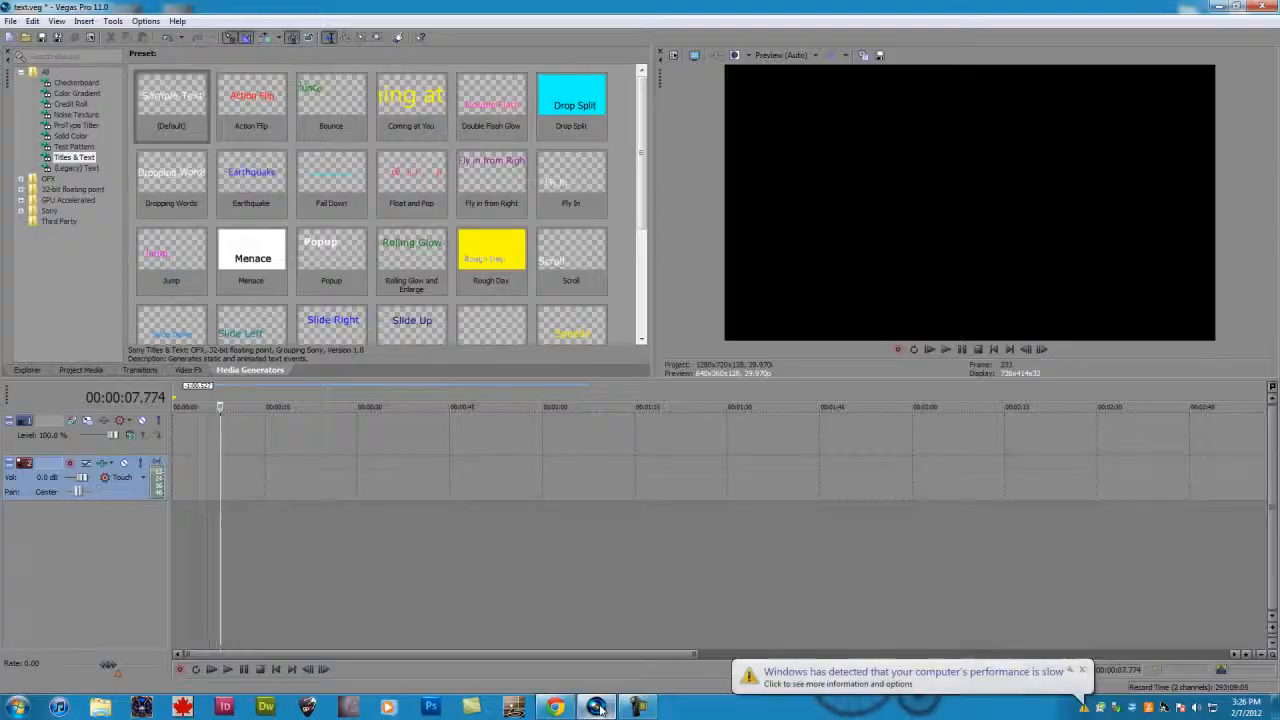
Dismiss the Windows notifications about slow performance and the changed color scheme.
click(1082, 671)
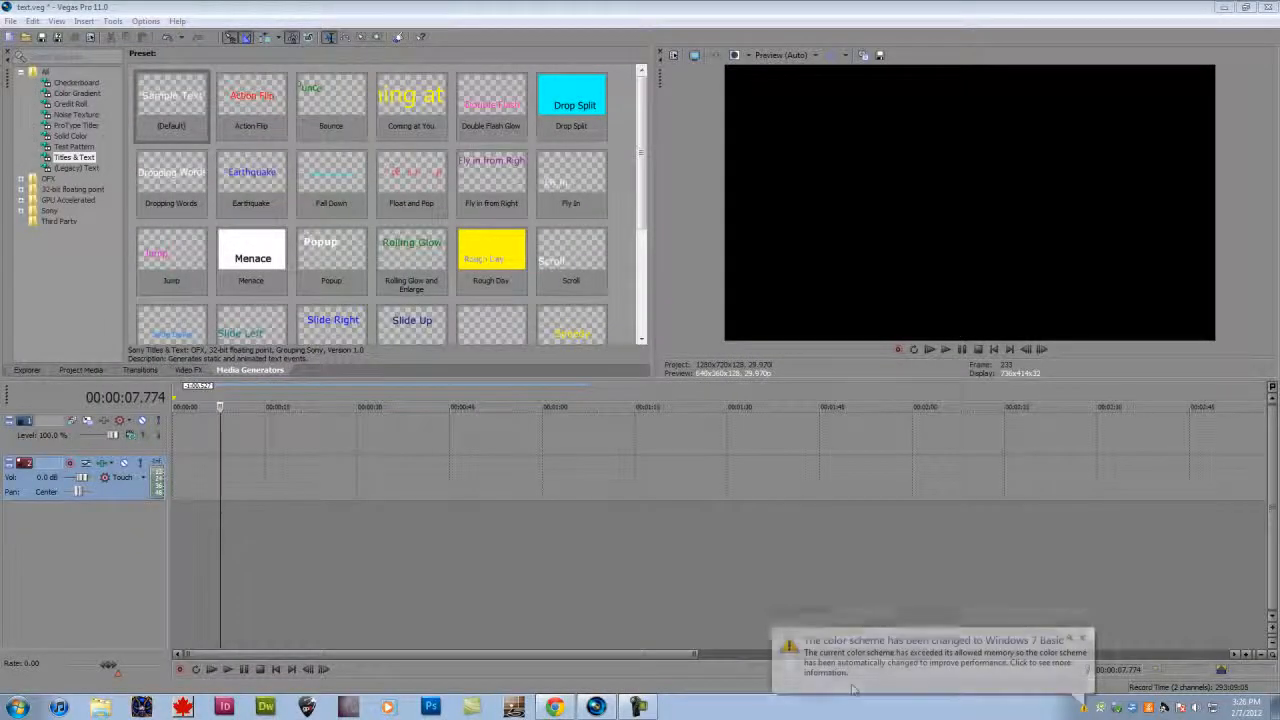
click(1082, 637)
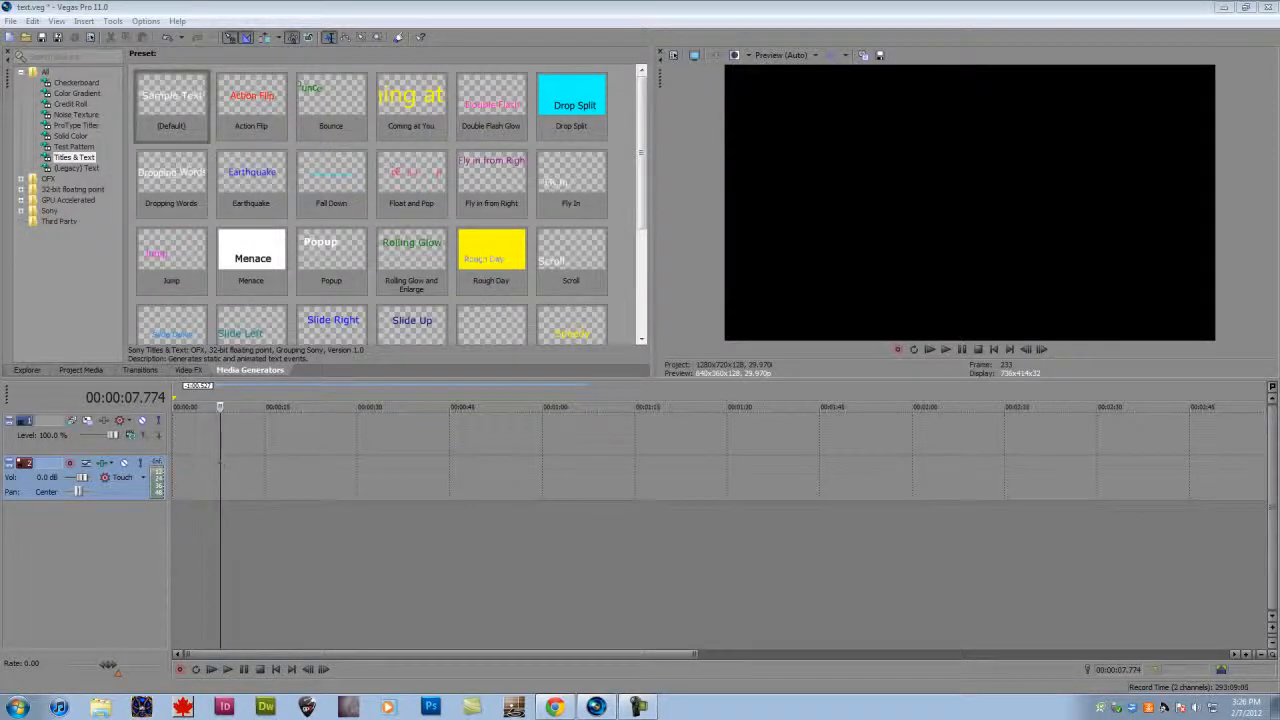
click(221, 442)
click(223, 442)
Compare the Titles & Text and (Legacy) Text generators, ending on the (Legacy) Text presets.
click(75, 168)
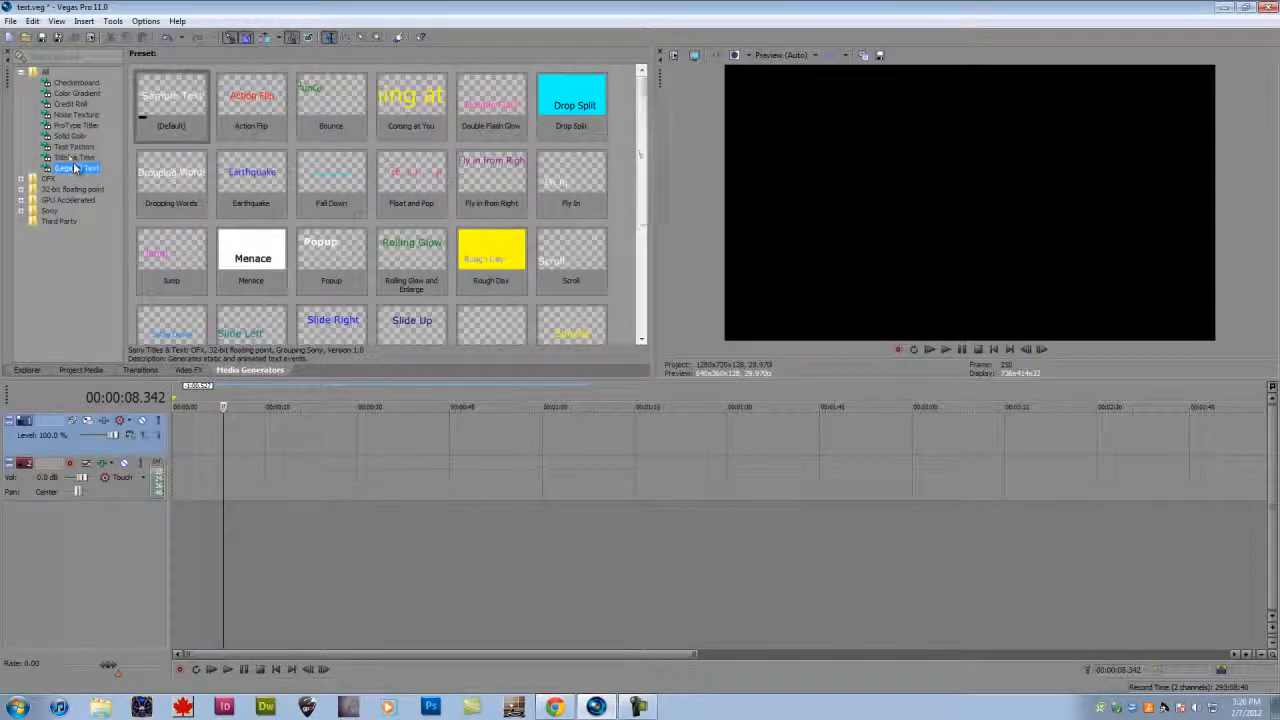
click(75, 157)
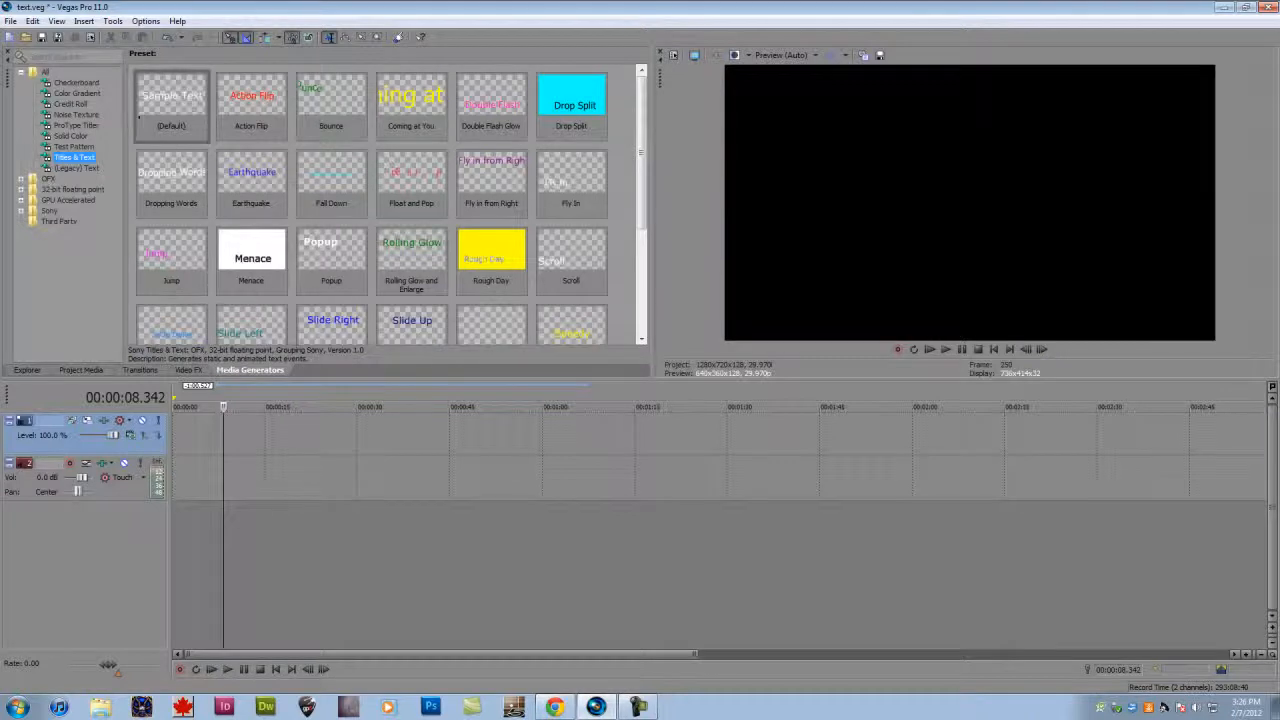
click(75, 168)
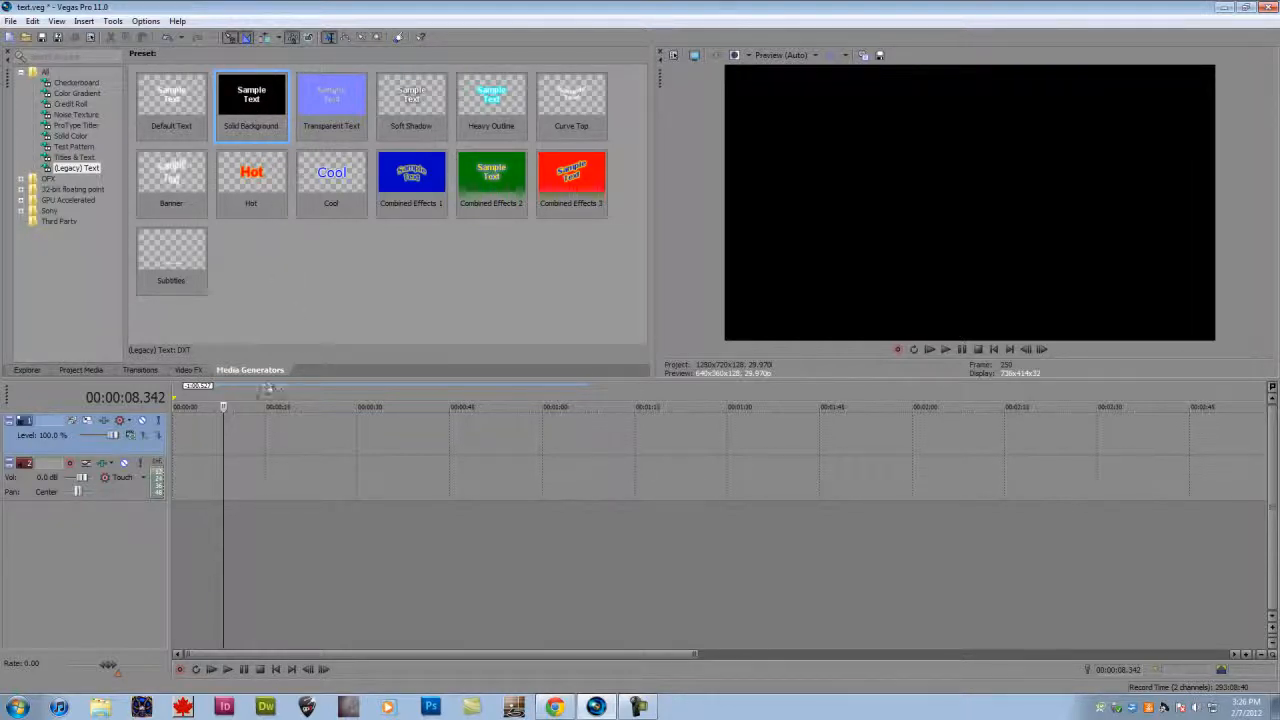
Delete the existing video and audio tracks from the timeline and insert a new video track.
click(33, 491)
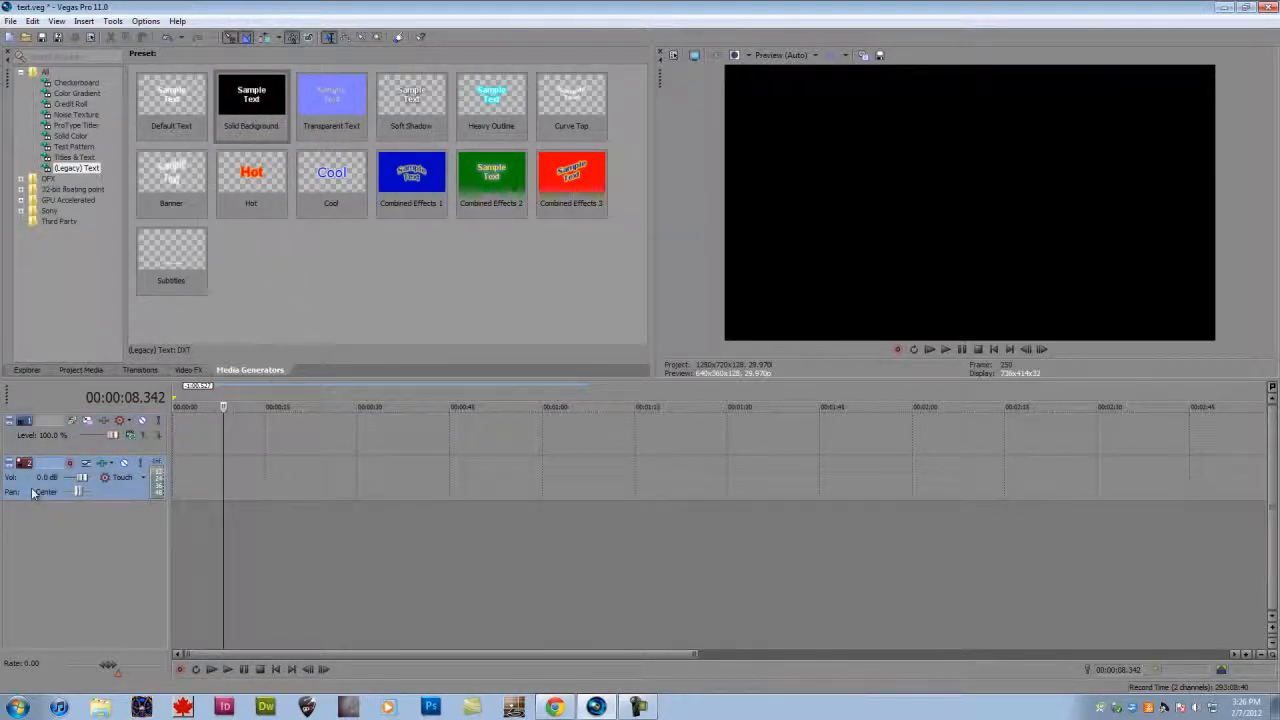
click(22, 450)
key(Delete)
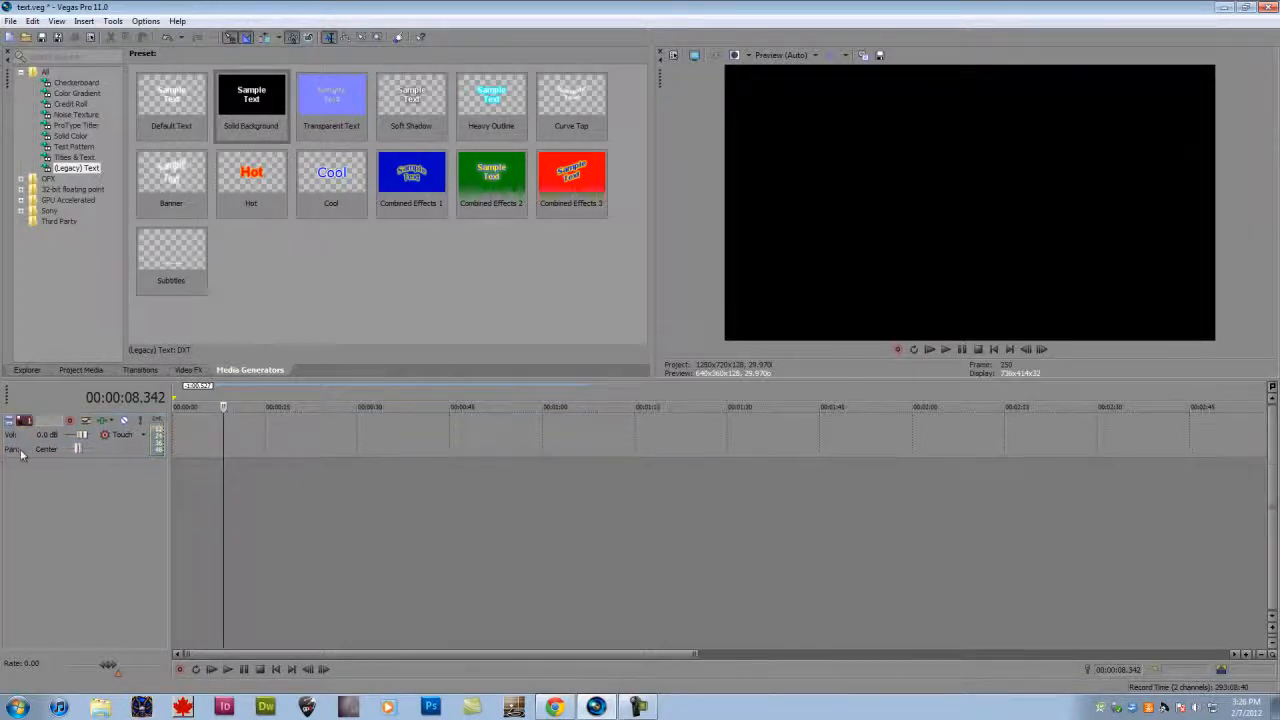
click(22, 454)
key(Delete)
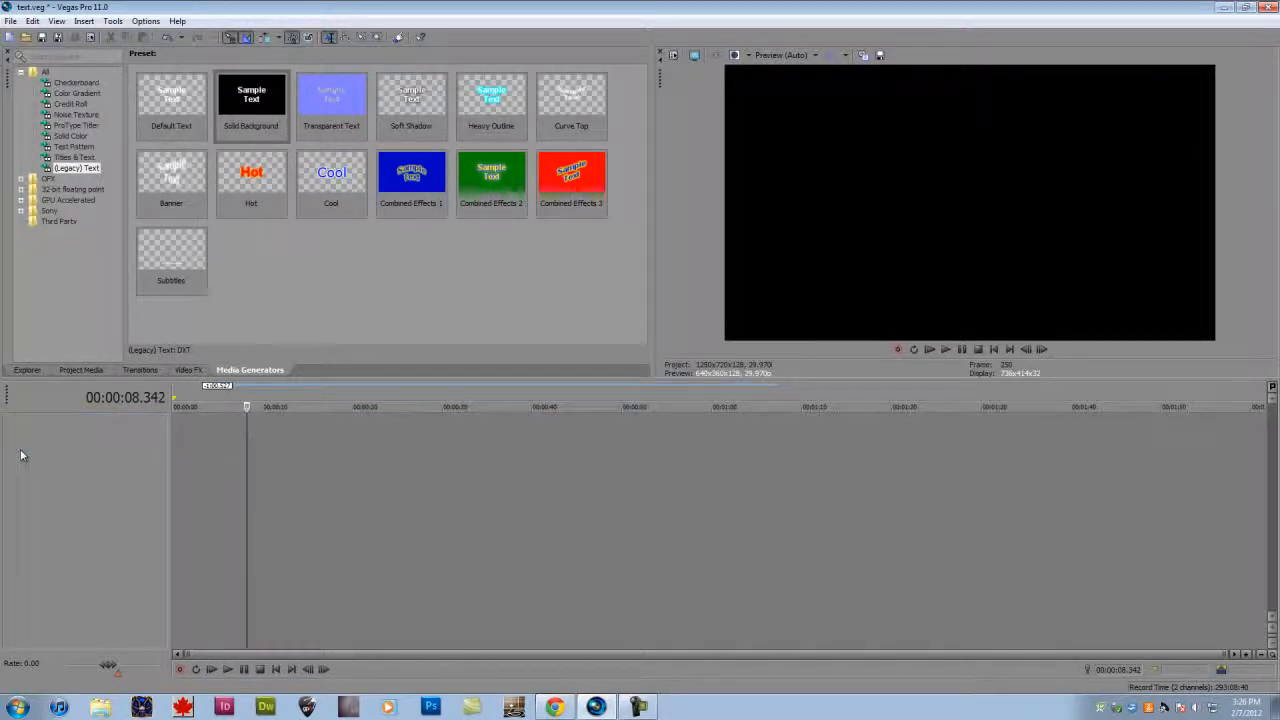
right_click(23, 452)
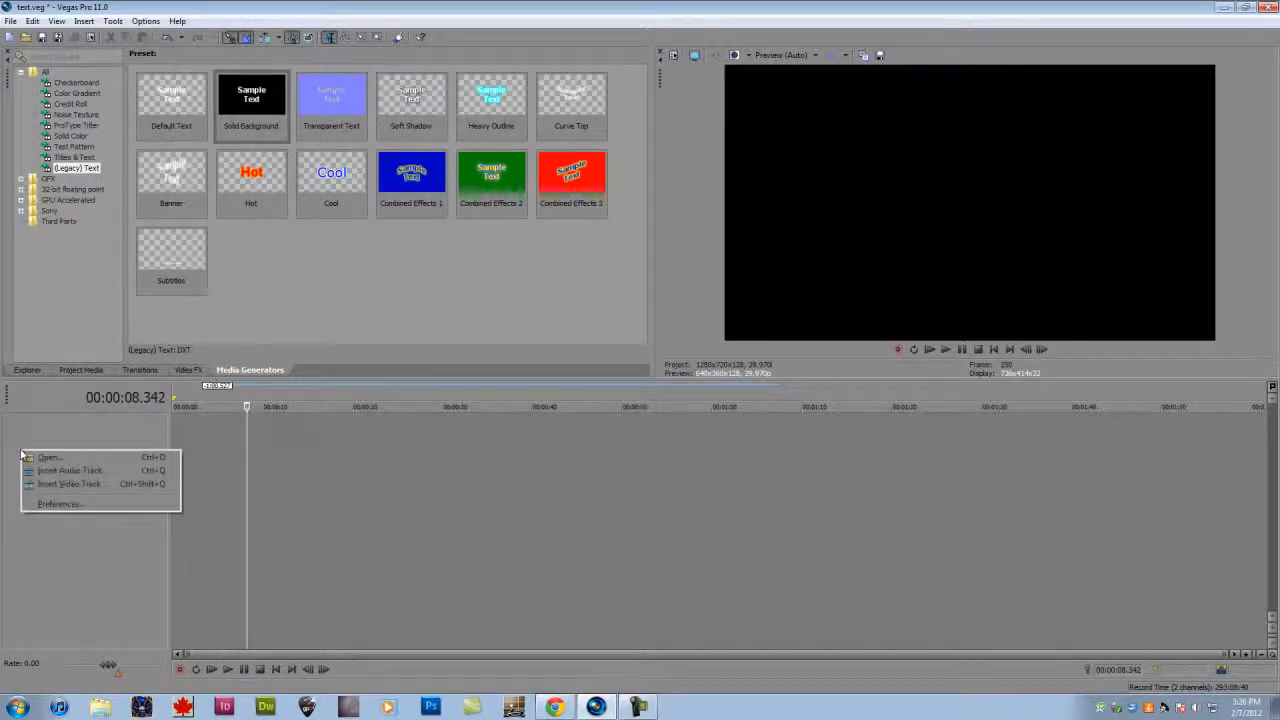
click(86, 487)
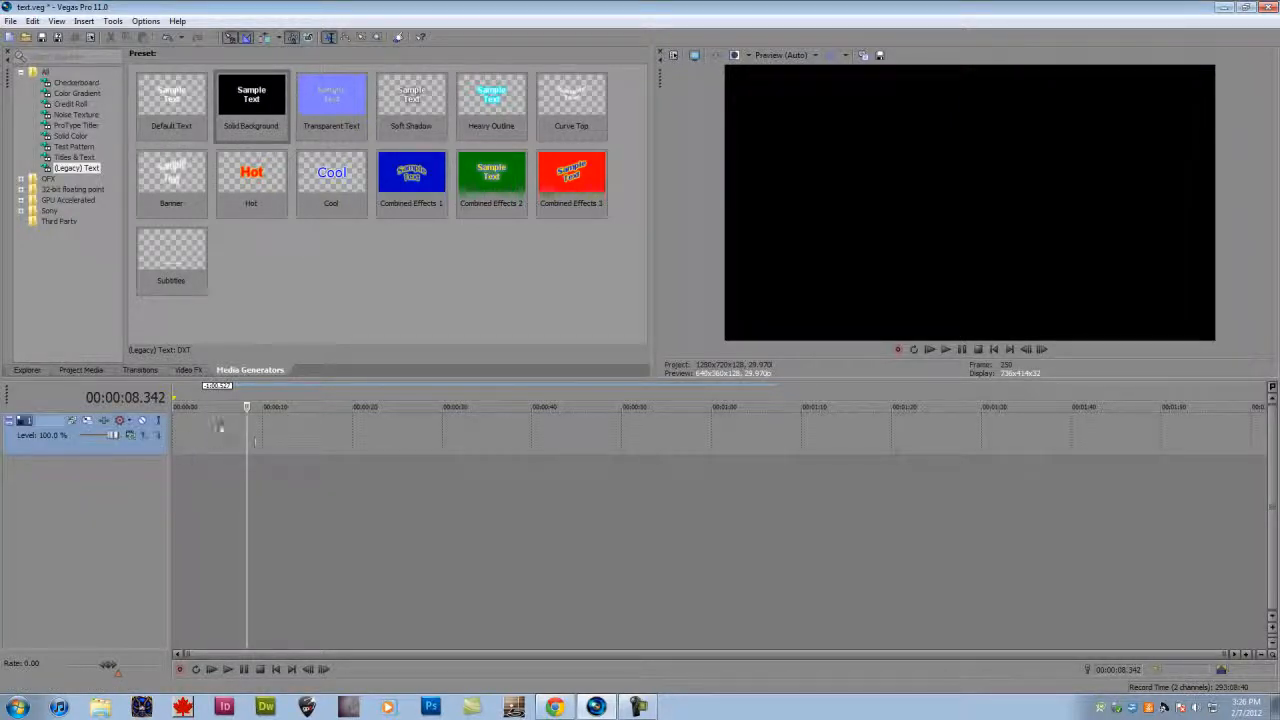
click(262, 440)
click(213, 439)
click(291, 438)
click(329, 438)
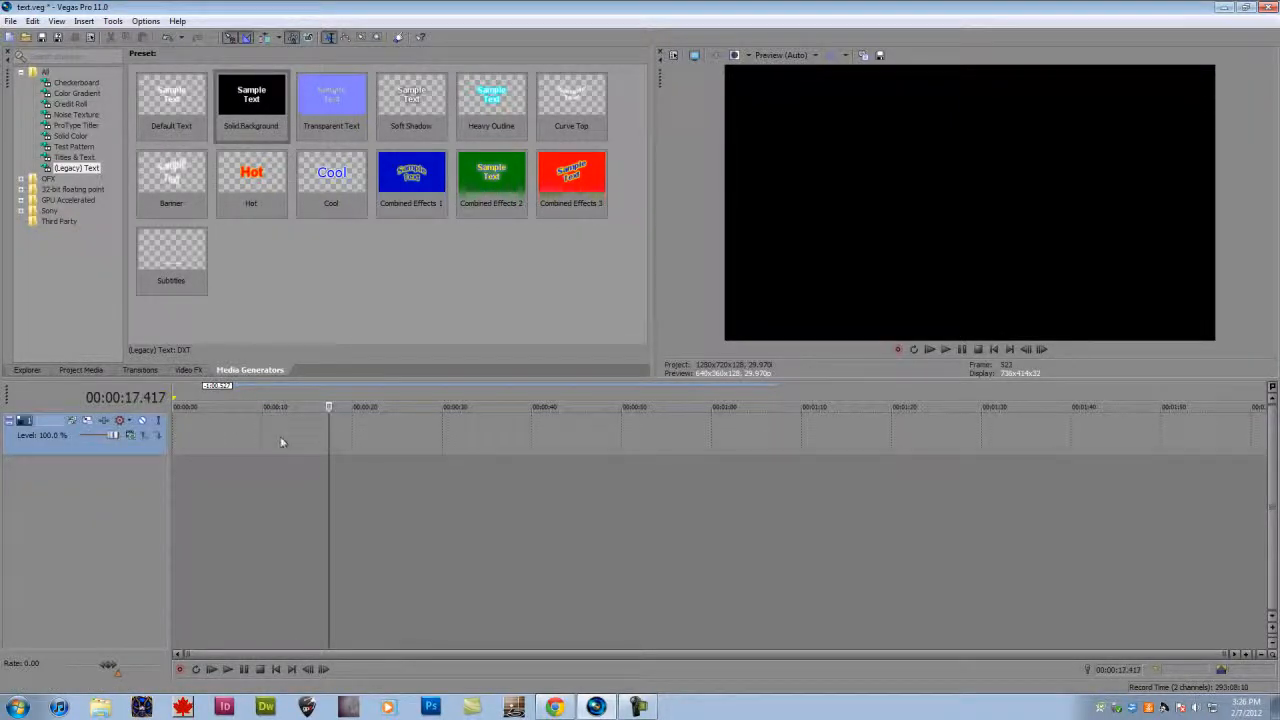
scroll(281, 441, up, 5)
scroll(280, 440, down, 5)
scroll(279, 440, up, 5)
scroll(279, 440, down, 5)
click(232, 440)
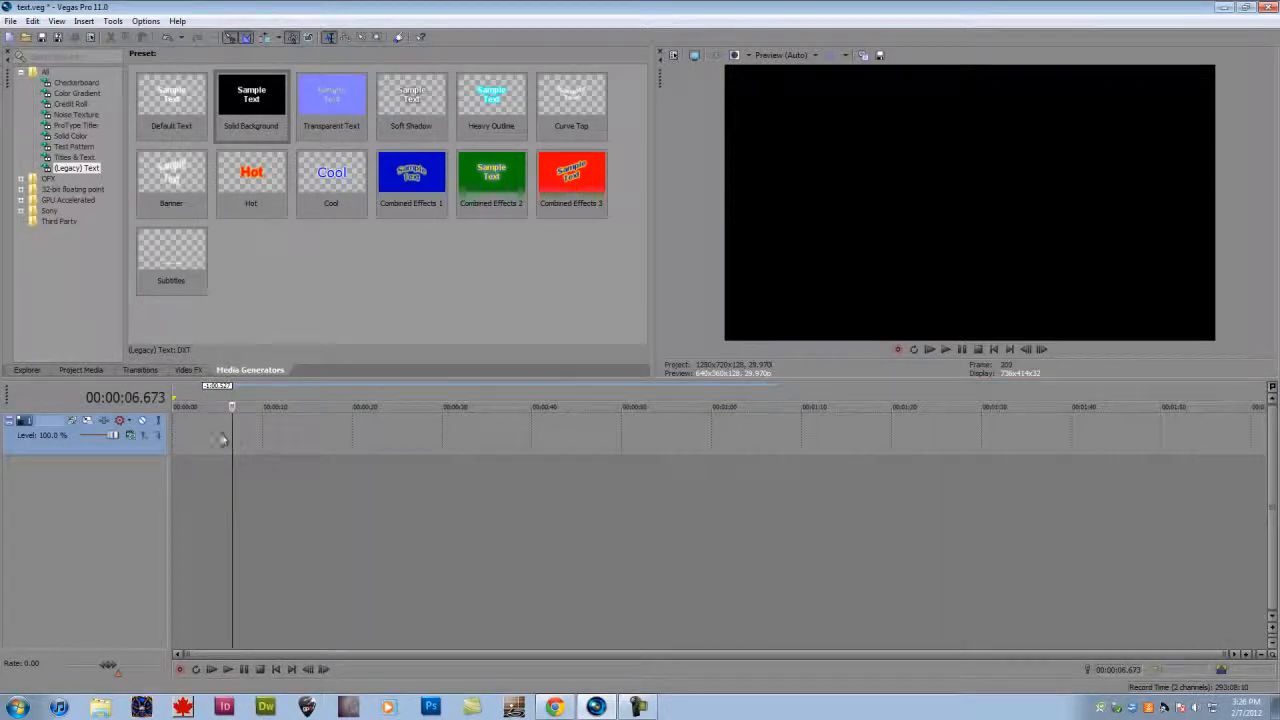
Insert a text media event at 00:00:04.671 on the video track, close its settings, and delete the event again.
click(214, 440)
right_click(215, 440)
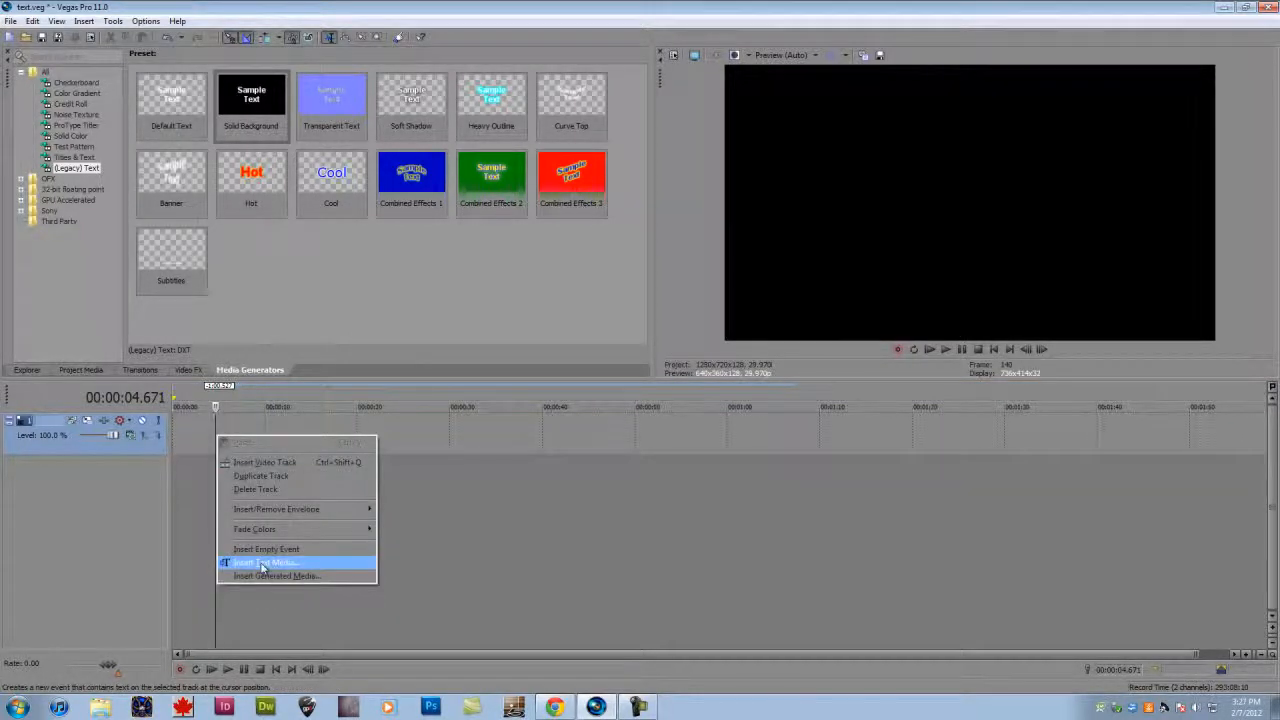
click(262, 567)
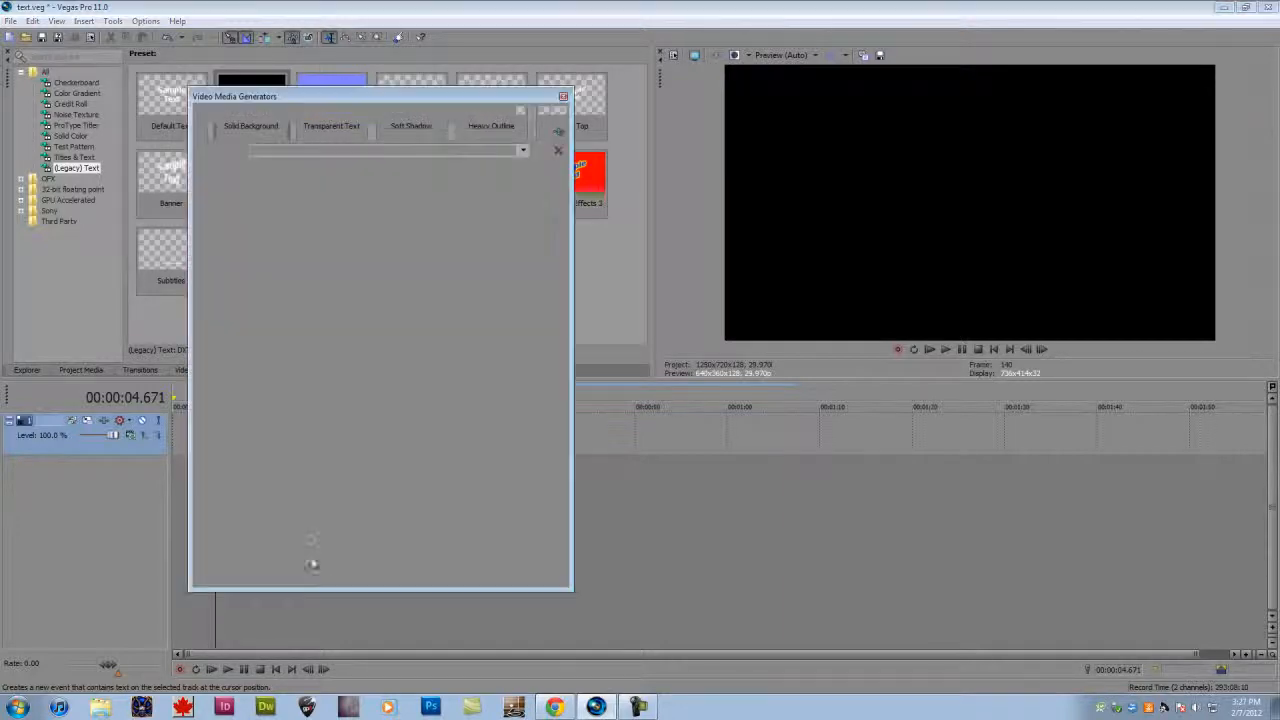
drag(333, 100, 400, 111)
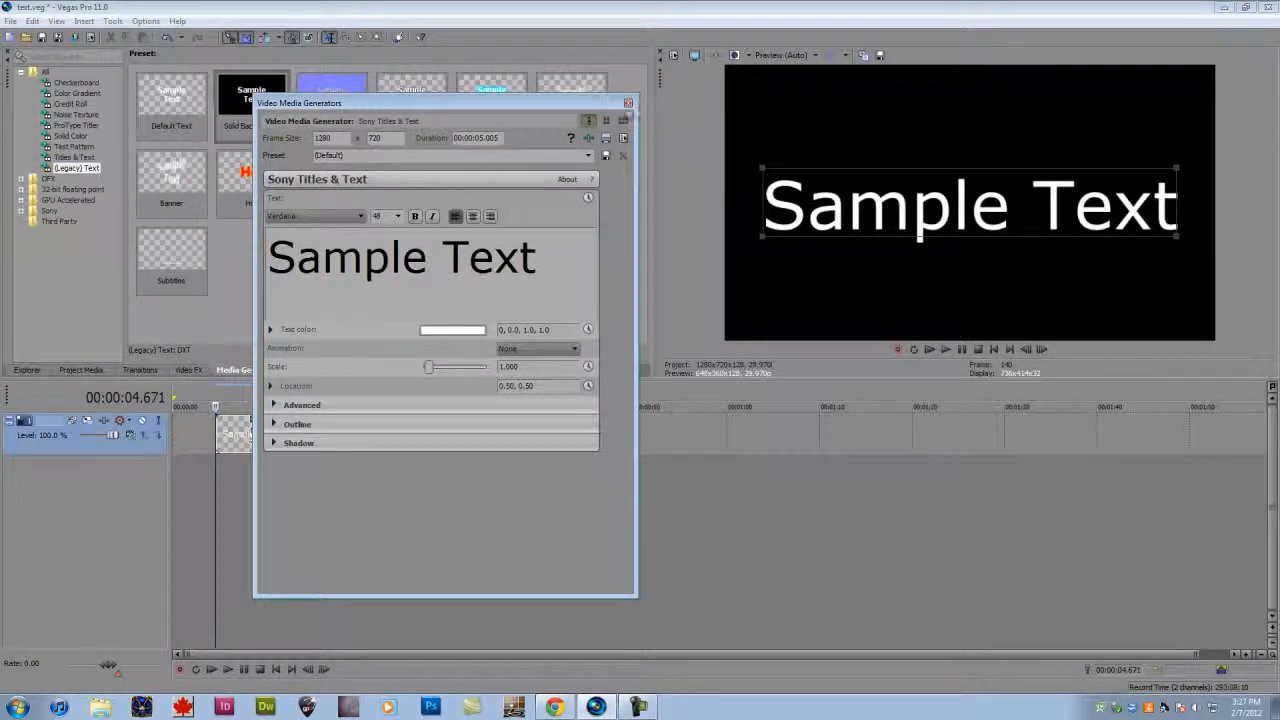
click(628, 106)
click(240, 430)
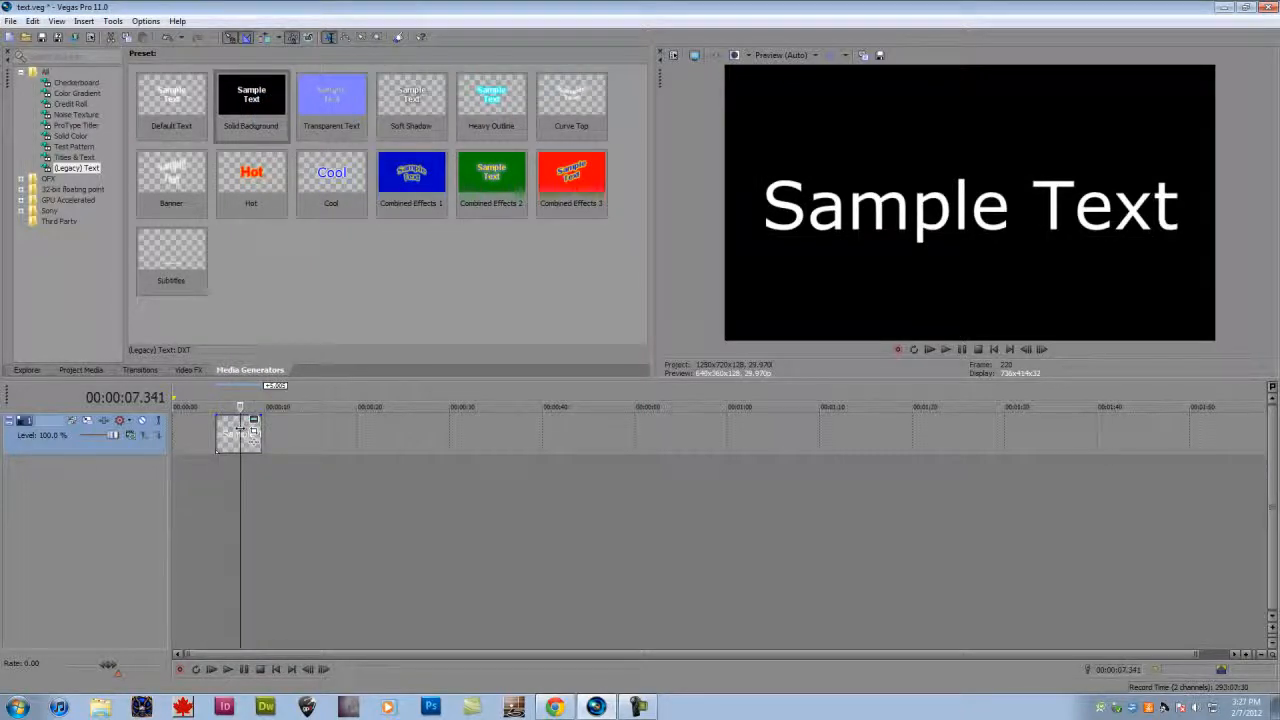
key(Delete)
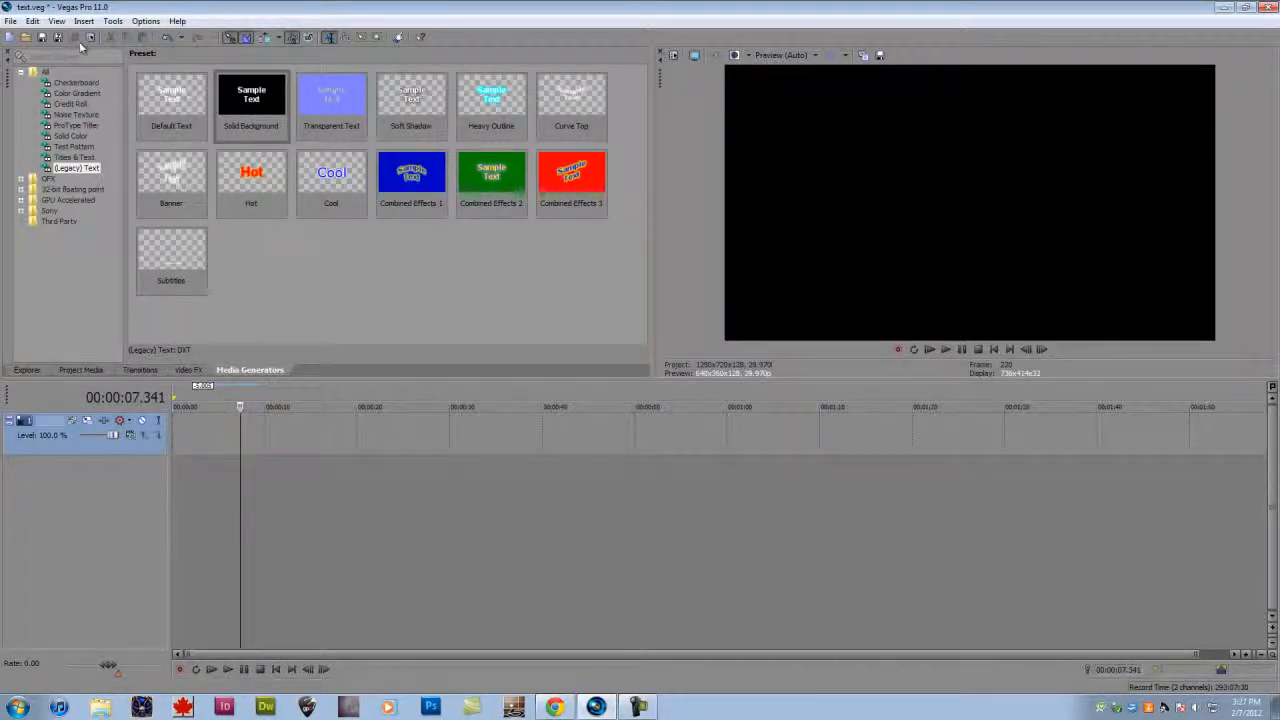
click(56, 21)
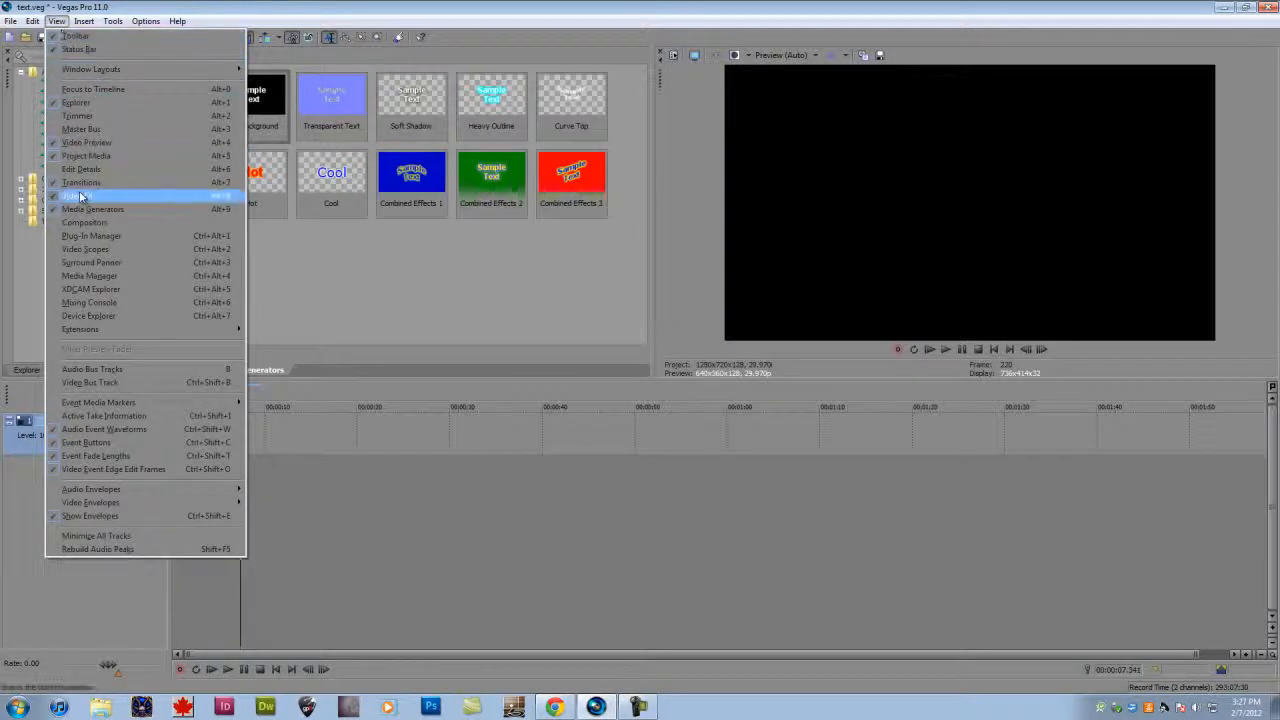
click(256, 431)
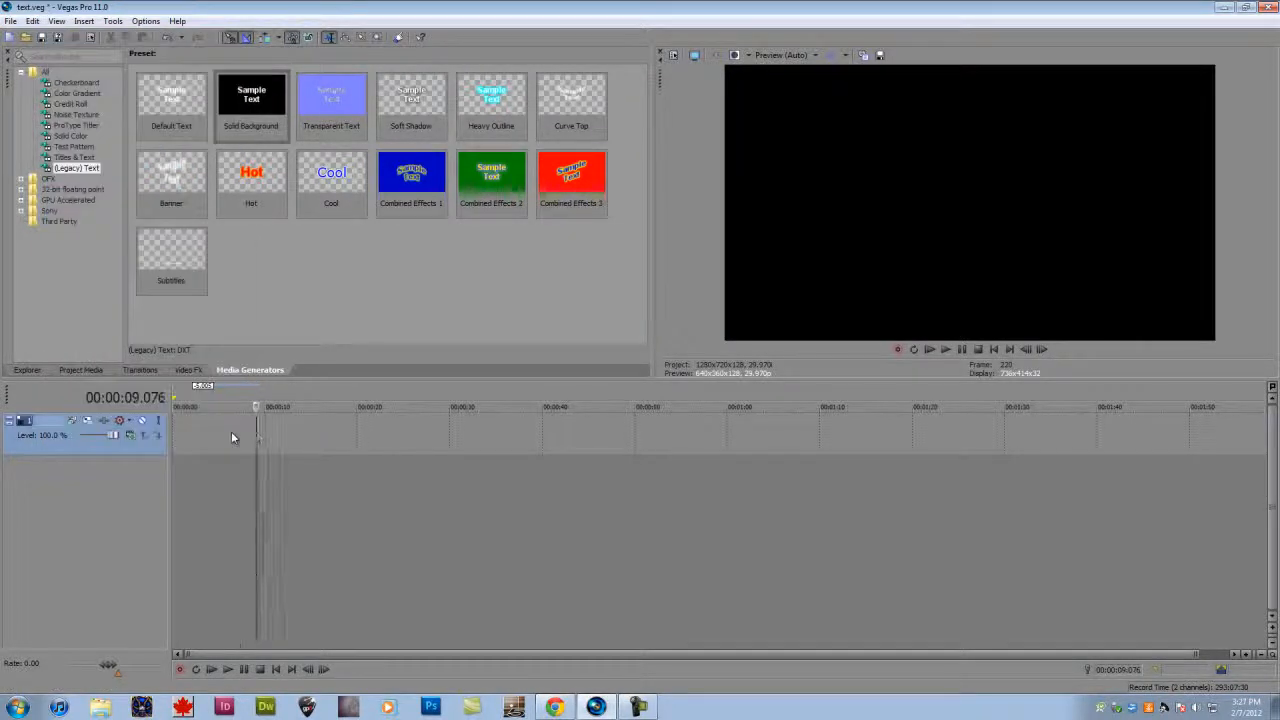
click(223, 431)
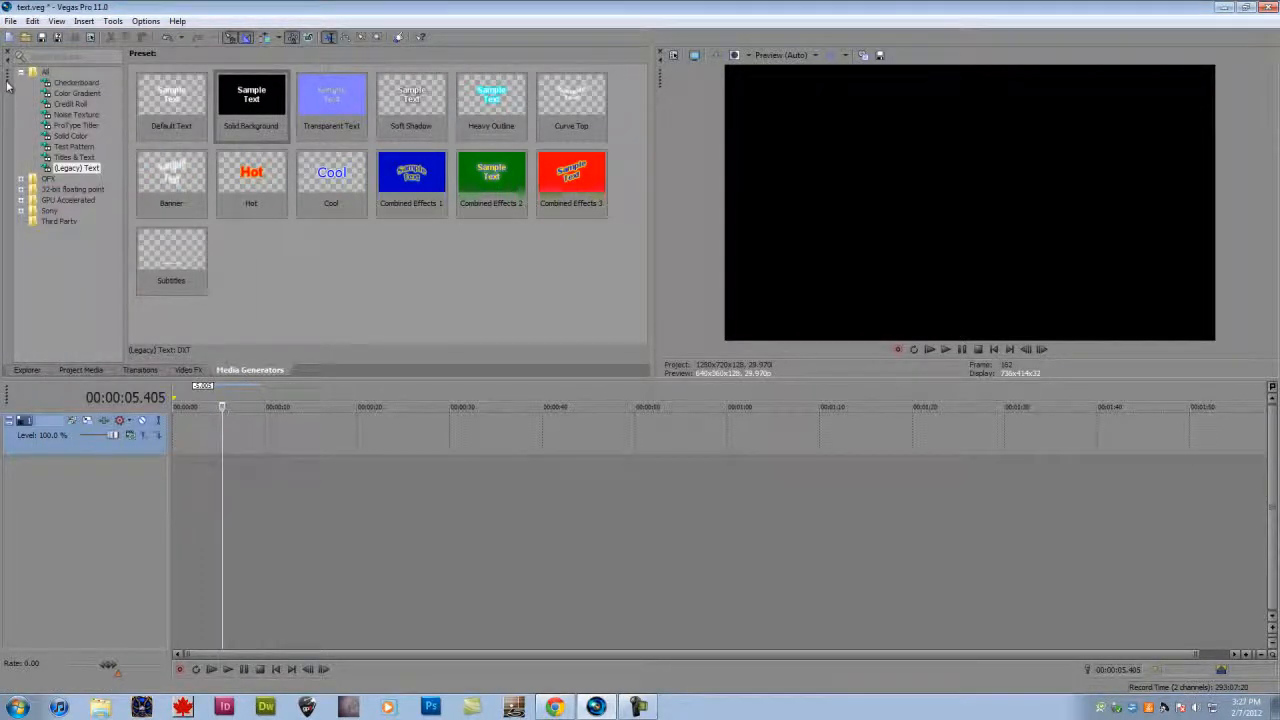
Undock the Media Generators window, dock it back, and restore it to the end of the docked window order.
mouse_move(8, 86)
mouse_down()
mouse_move(30, 120)
mouse_move(48, 212)
mouse_move(78, 130)
mouse_move(12, 97)
mouse_up()
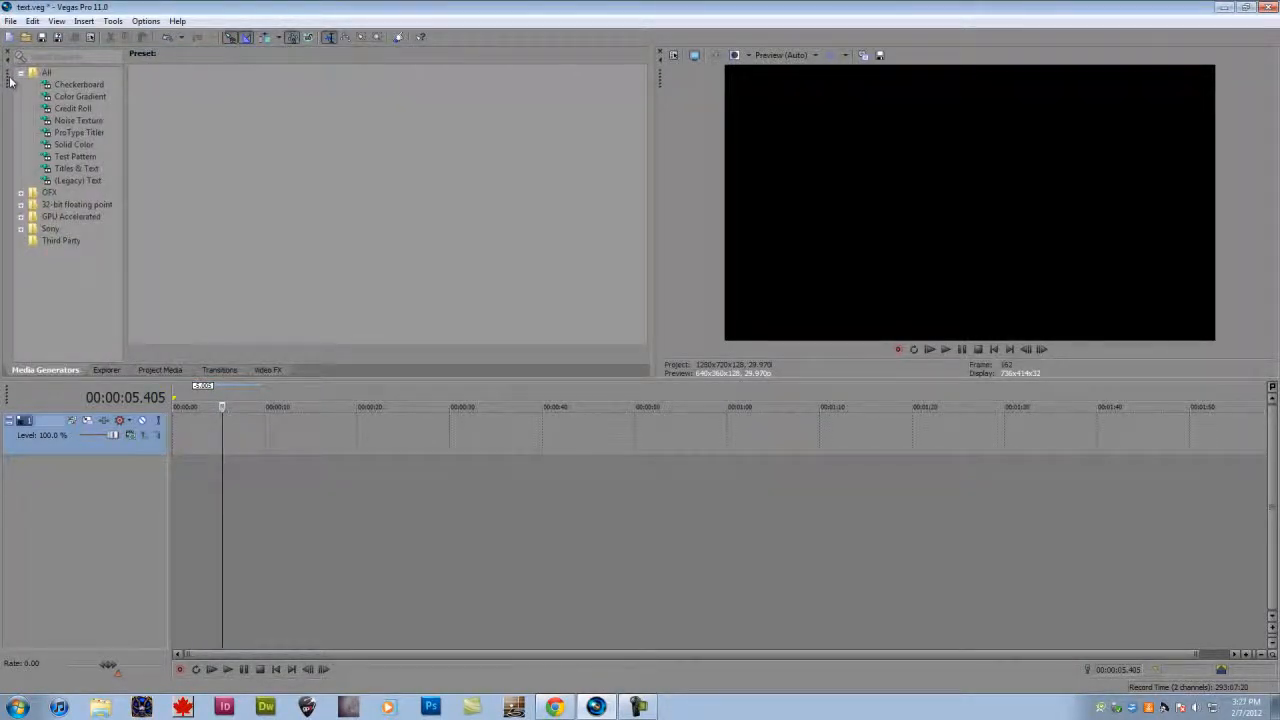
mouse_move(10, 82)
mouse_down()
mouse_move(240, 189)
mouse_move(217, 329)
mouse_move(11, 166)
mouse_move(13, 89)
mouse_up()
drag(64, 370, 283, 373)
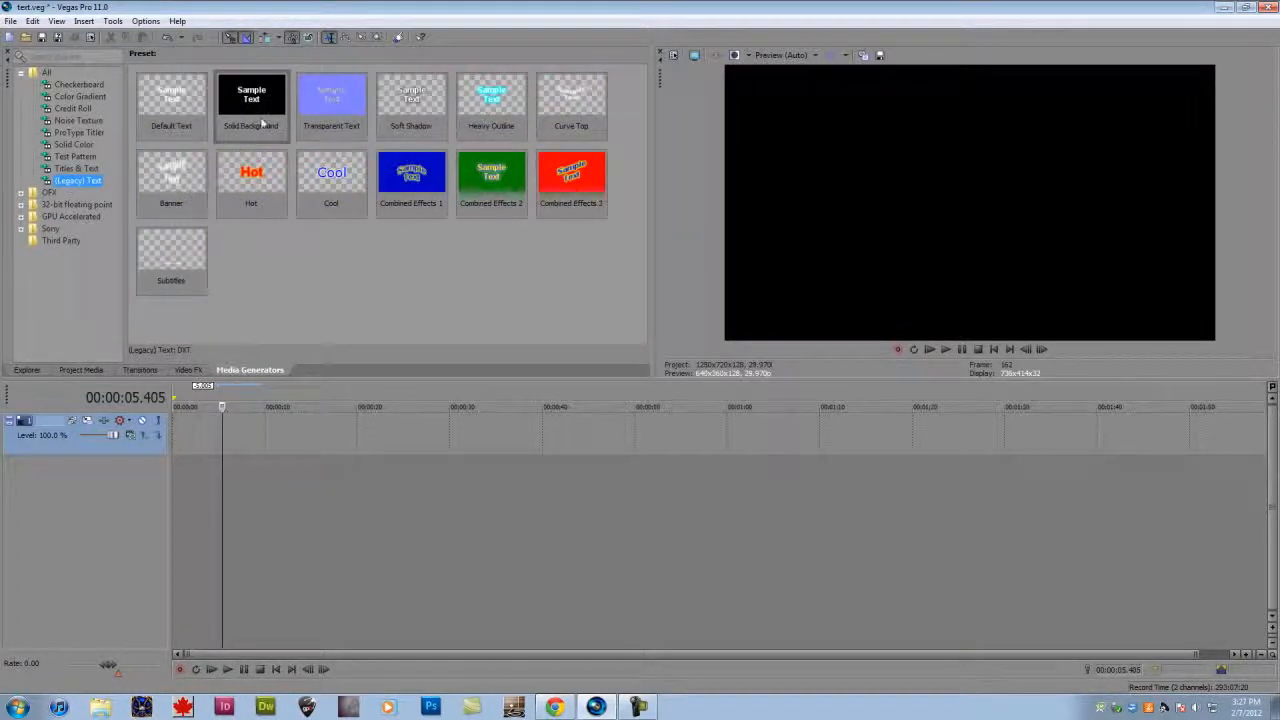
Add the (Legacy) Text generator's Default Text preset at the start of the video track.
click(193, 92)
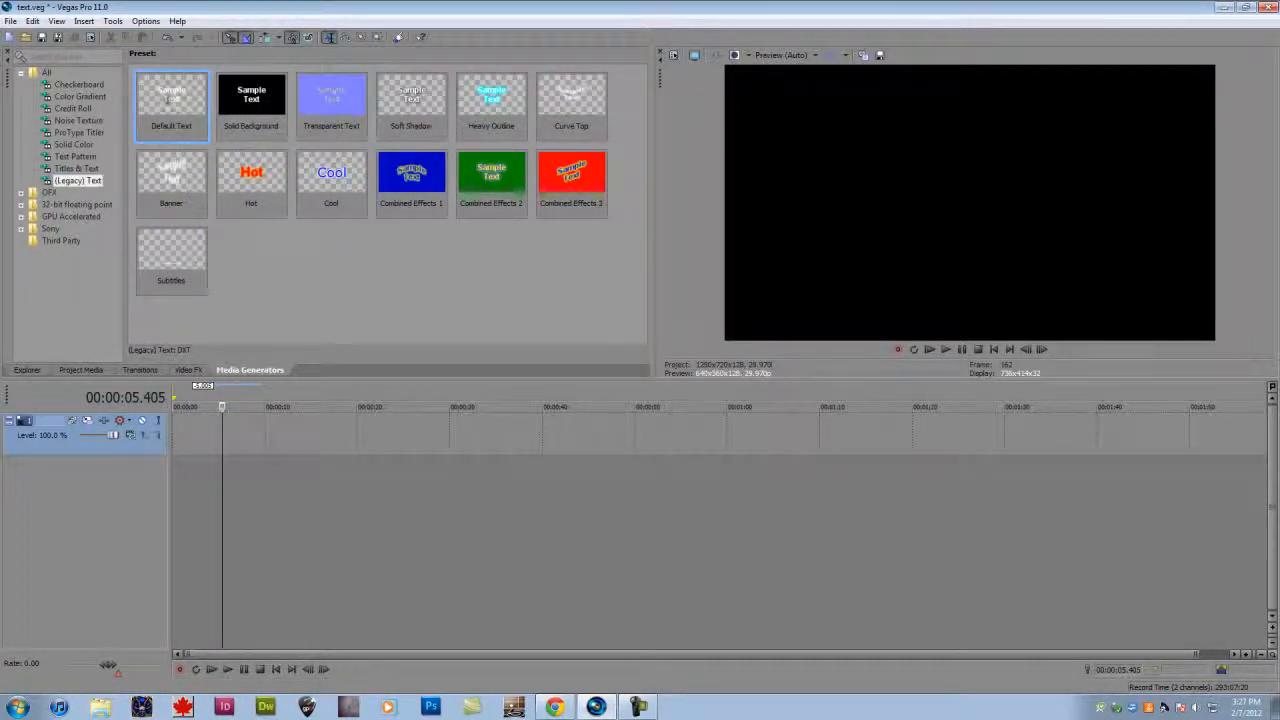
drag(172, 138, 200, 436)
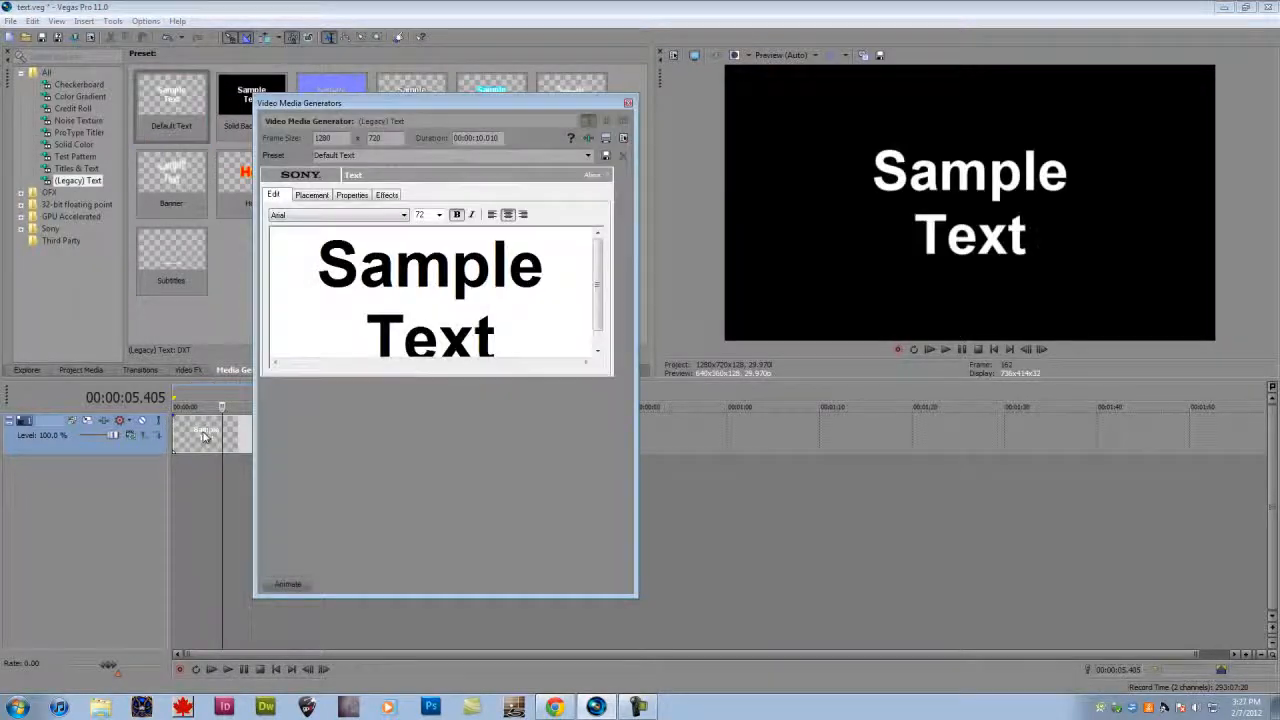
Dock the Video Media Generators window in the window area and float it again over the Explorer.
drag(387, 104, 142, 73)
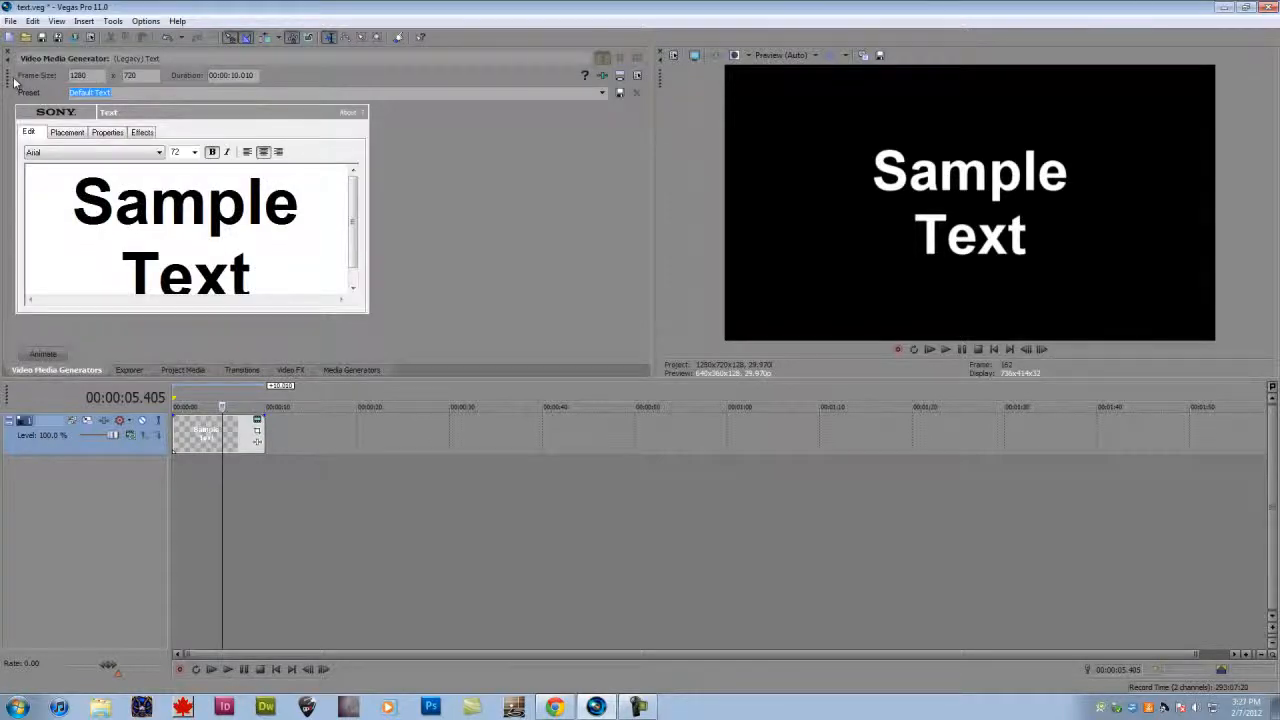
drag(14, 84, 174, 150)
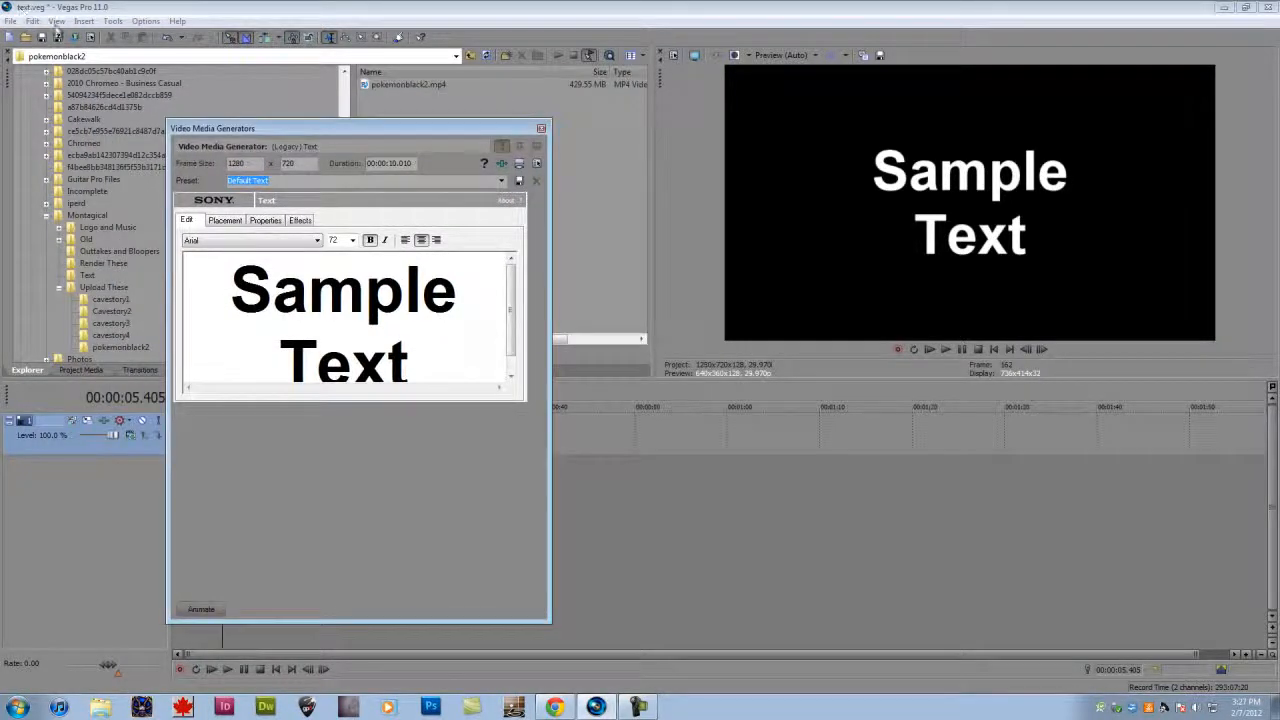
click(57, 21)
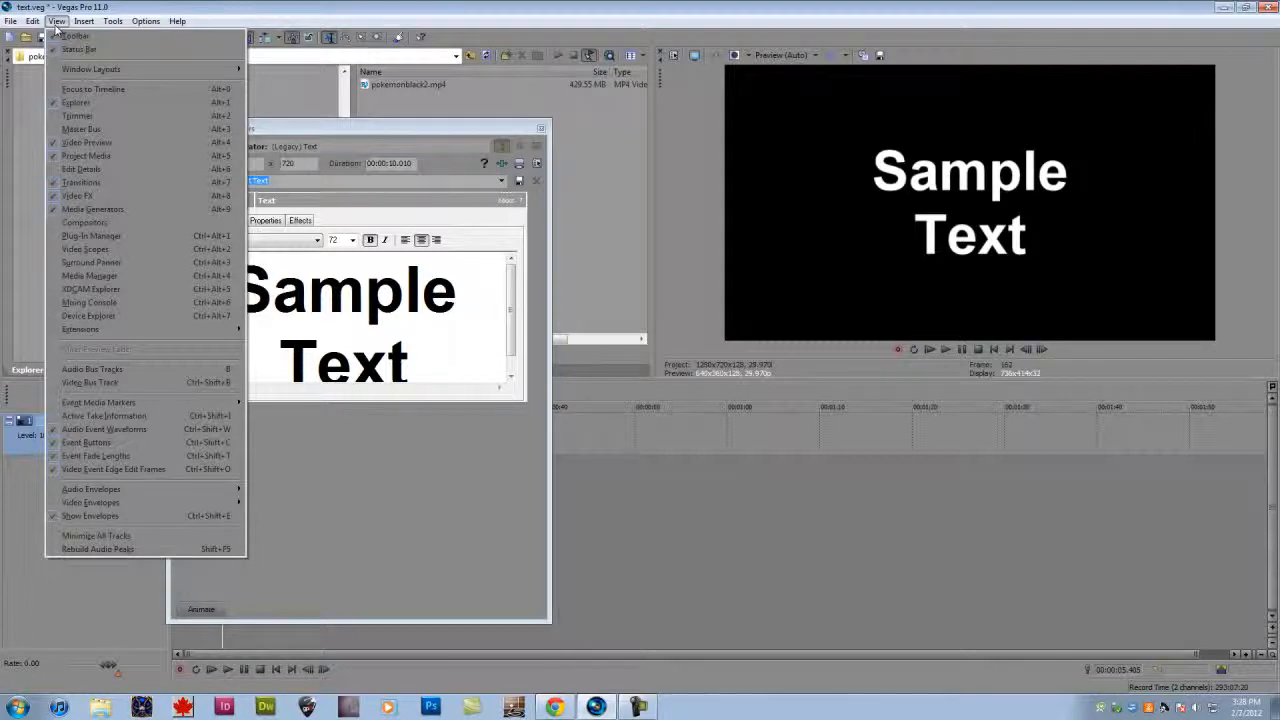
click(57, 21)
drag(349, 127, 360, 122)
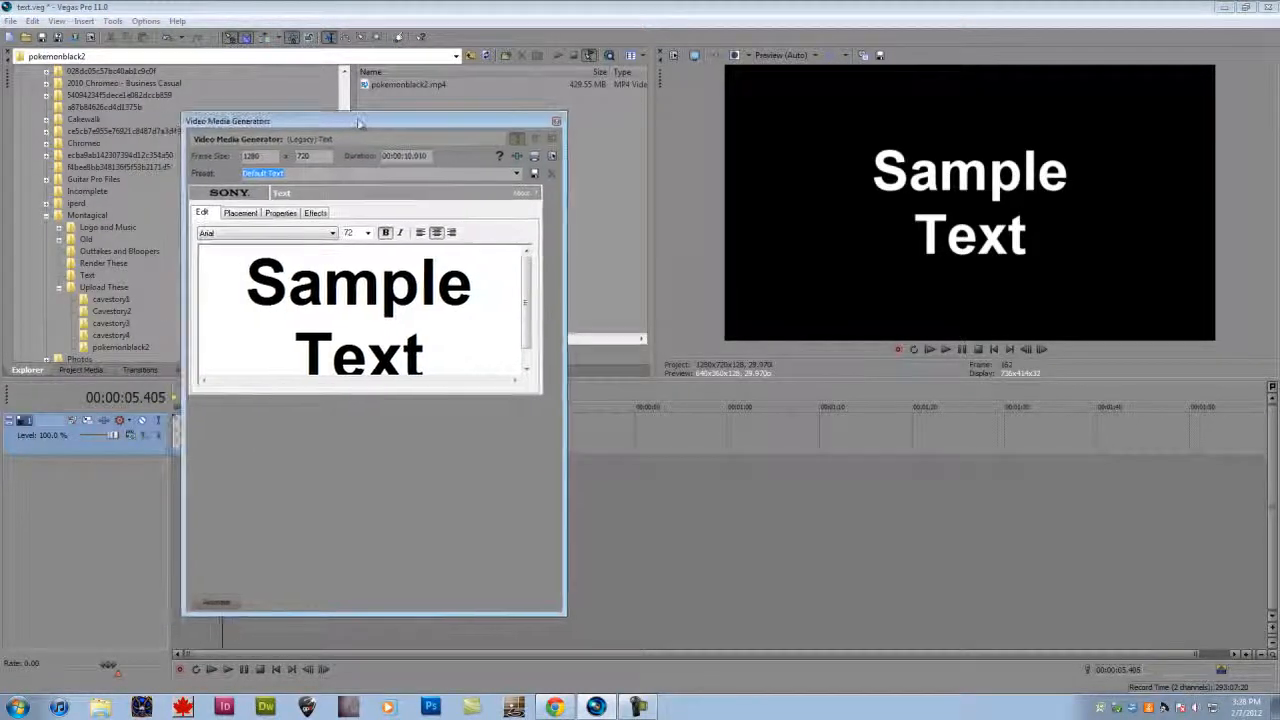
Check the frame width and height in the project properties, and close the dialog without changes.
click(20, 20)
click(60, 244)
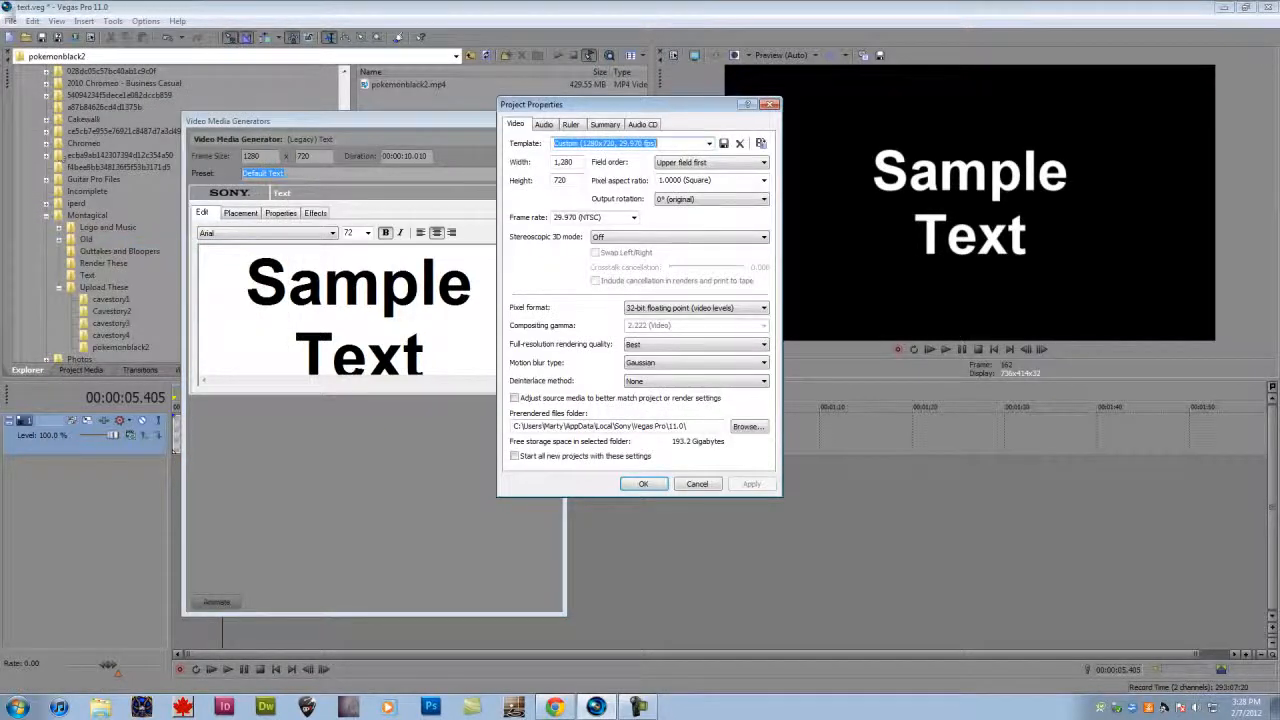
click(574, 162)
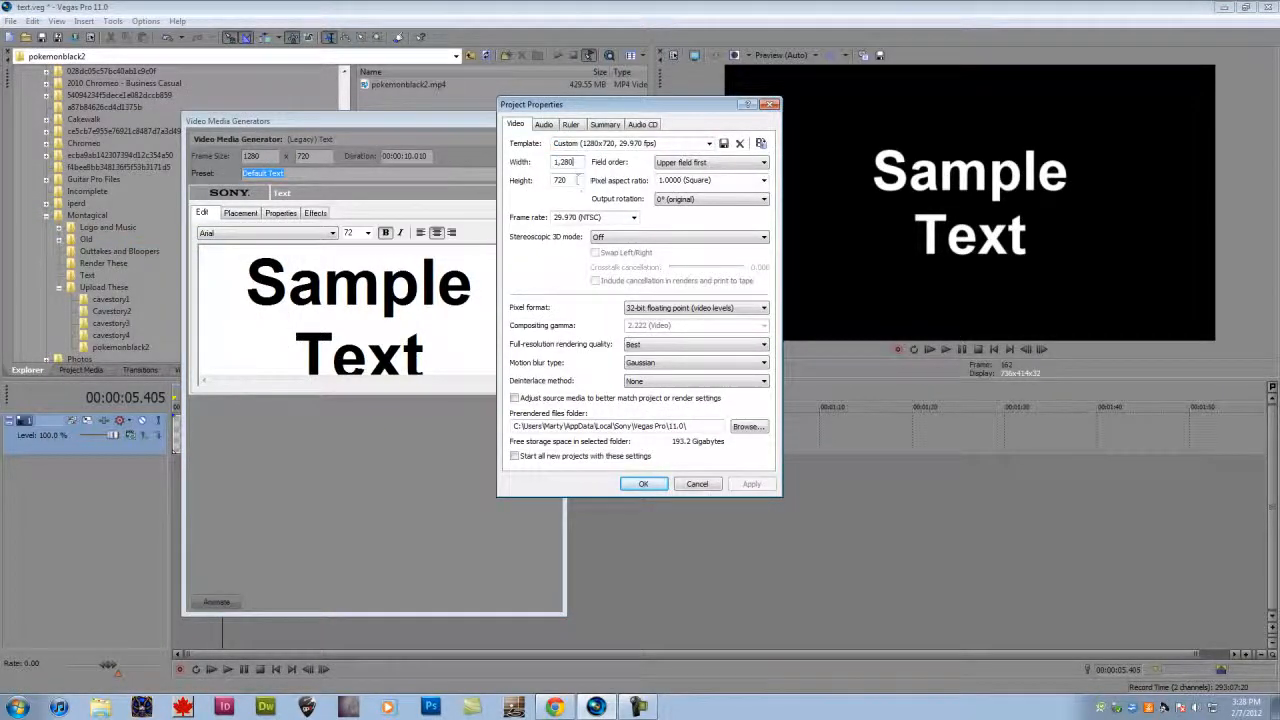
click(772, 104)
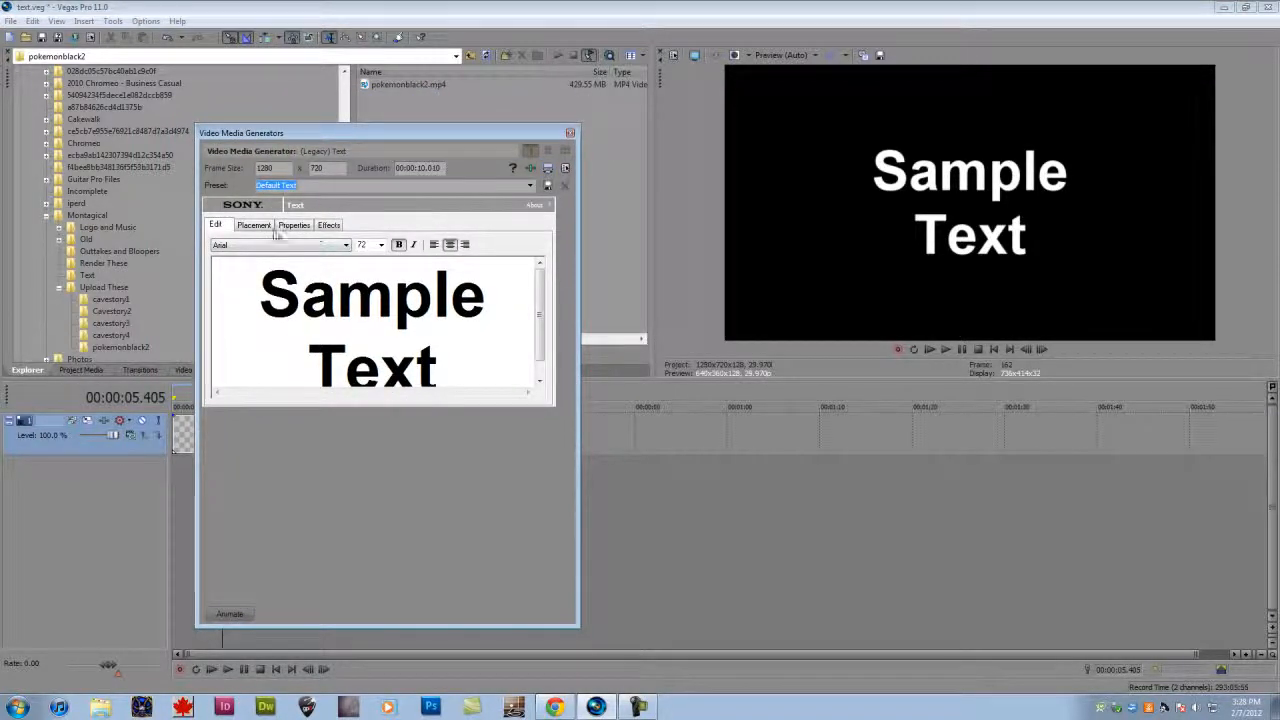
Replace the sample text with "Something" on one line and "Simple" on the line below.
drag(440, 385, 318, 237)
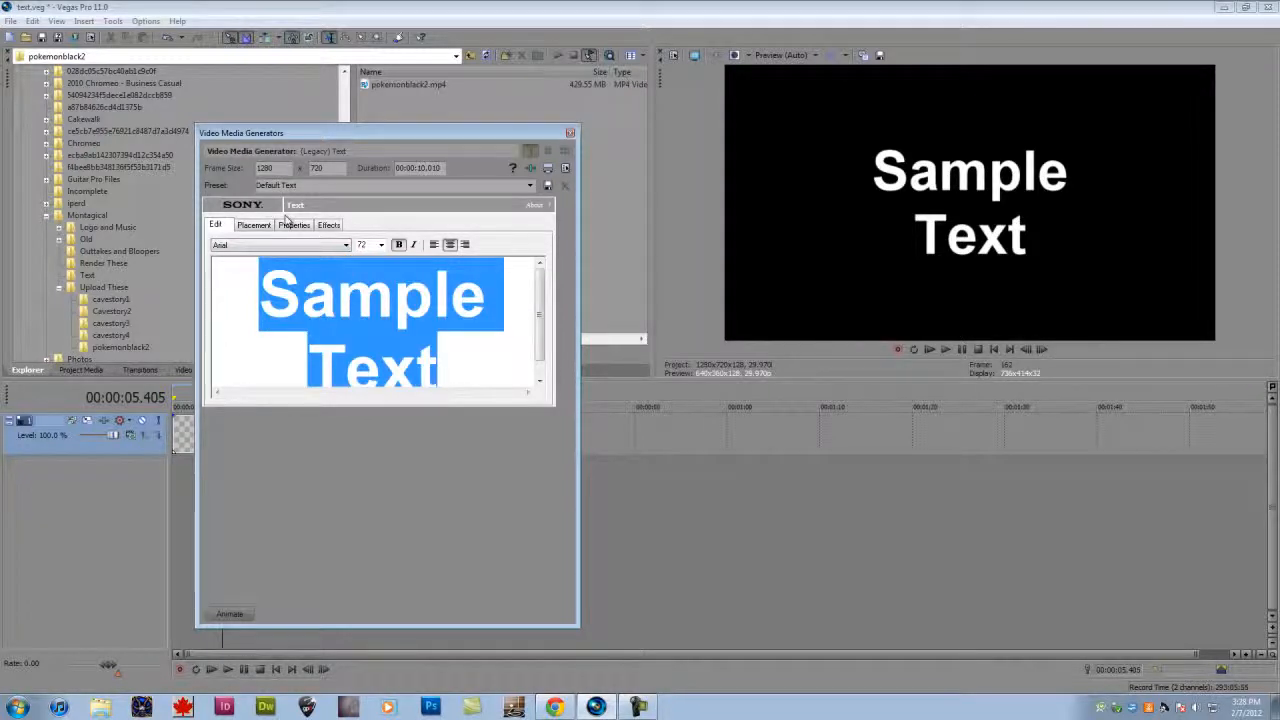
text(S)
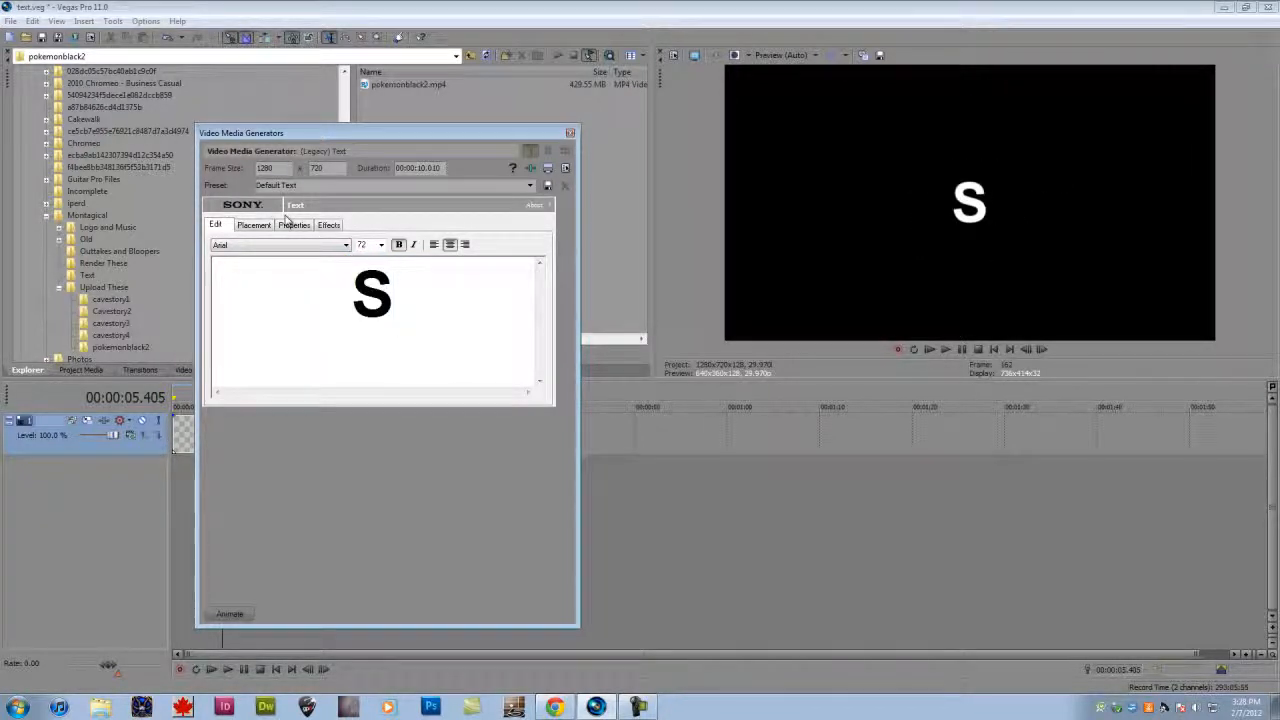
text(omething)
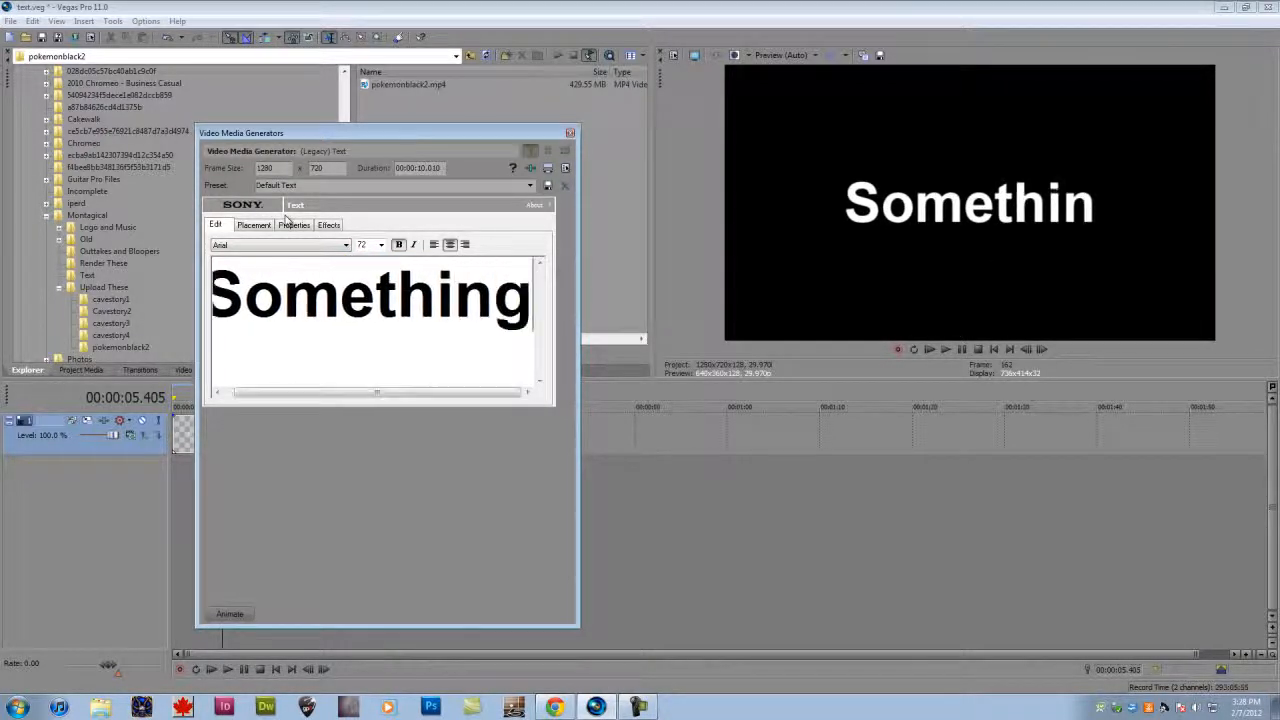
key(Return)
text(S)
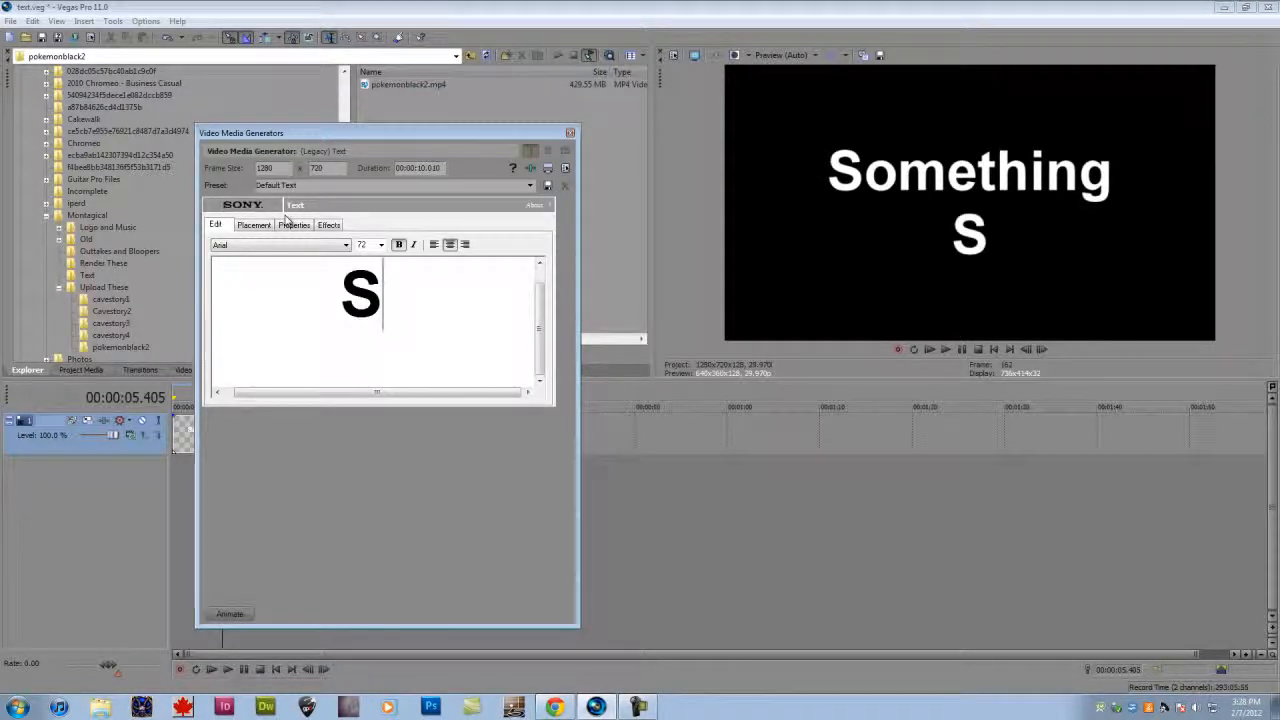
text(imple)
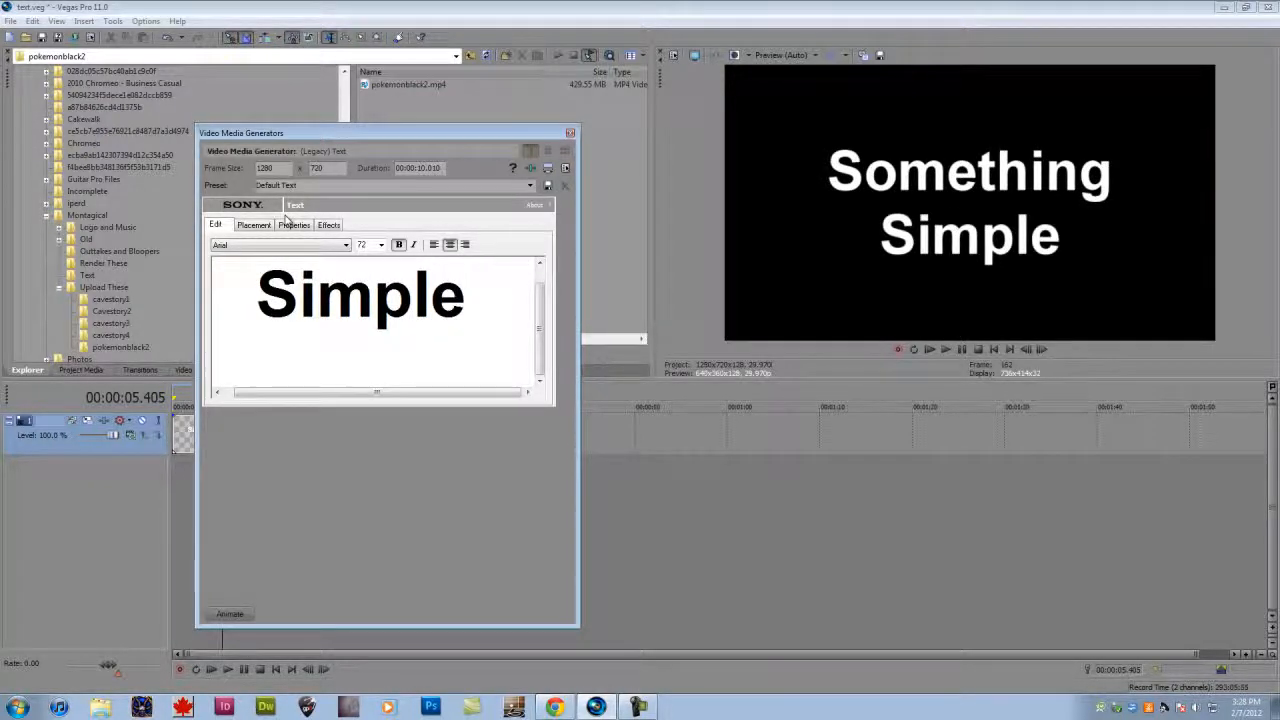
Shorten the Video Media Generators window and set all the text to the Waltograph font without bold.
key(ctrl+a)
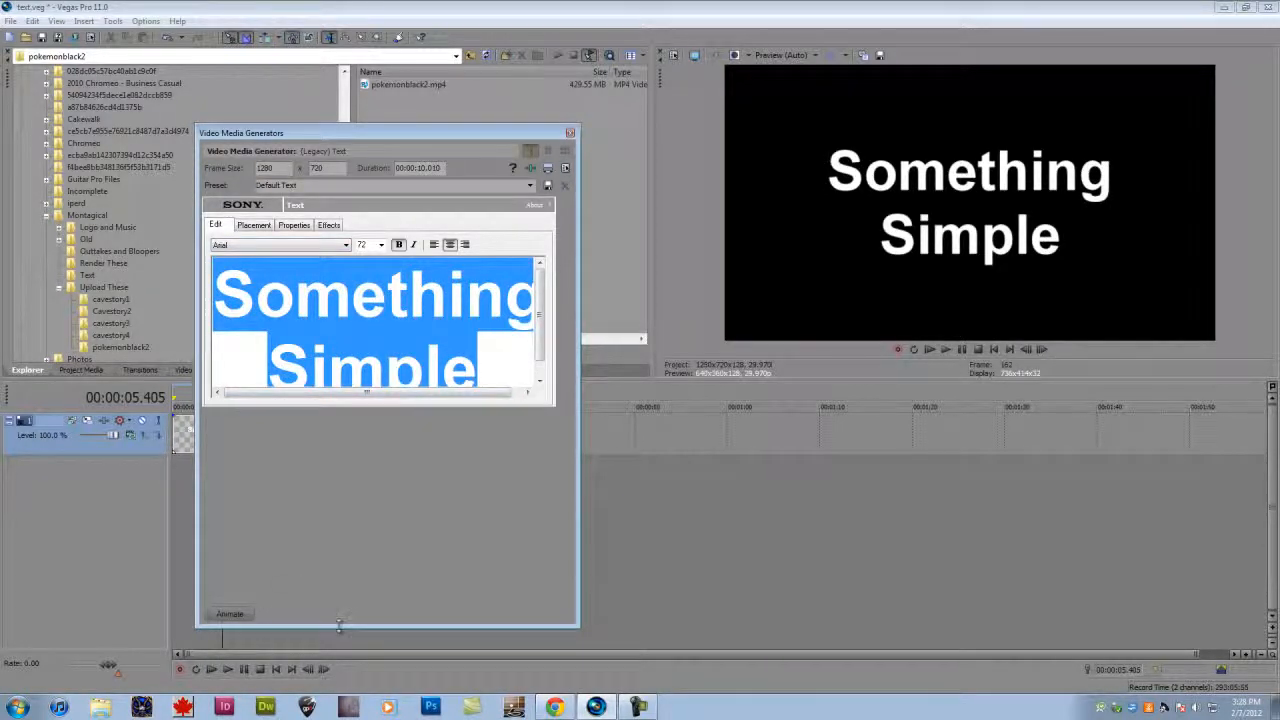
drag(266, 628, 363, 187)
drag(363, 253, 370, 533)
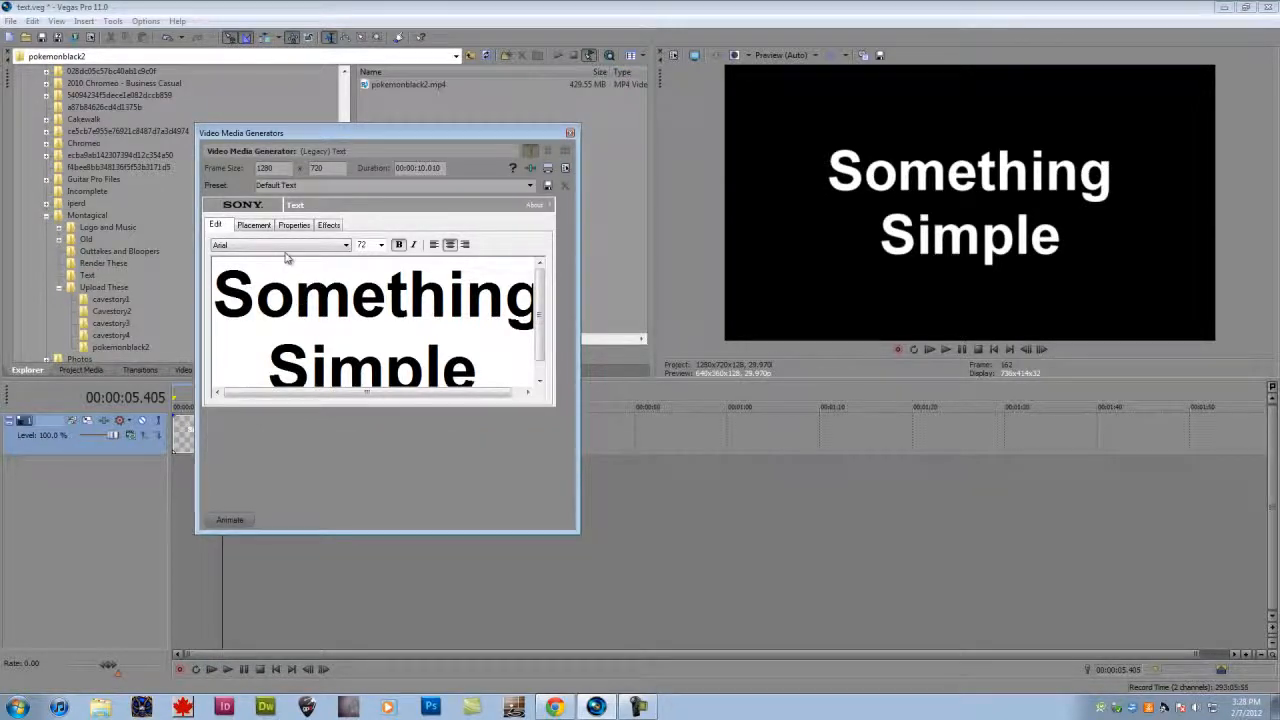
click(302, 246)
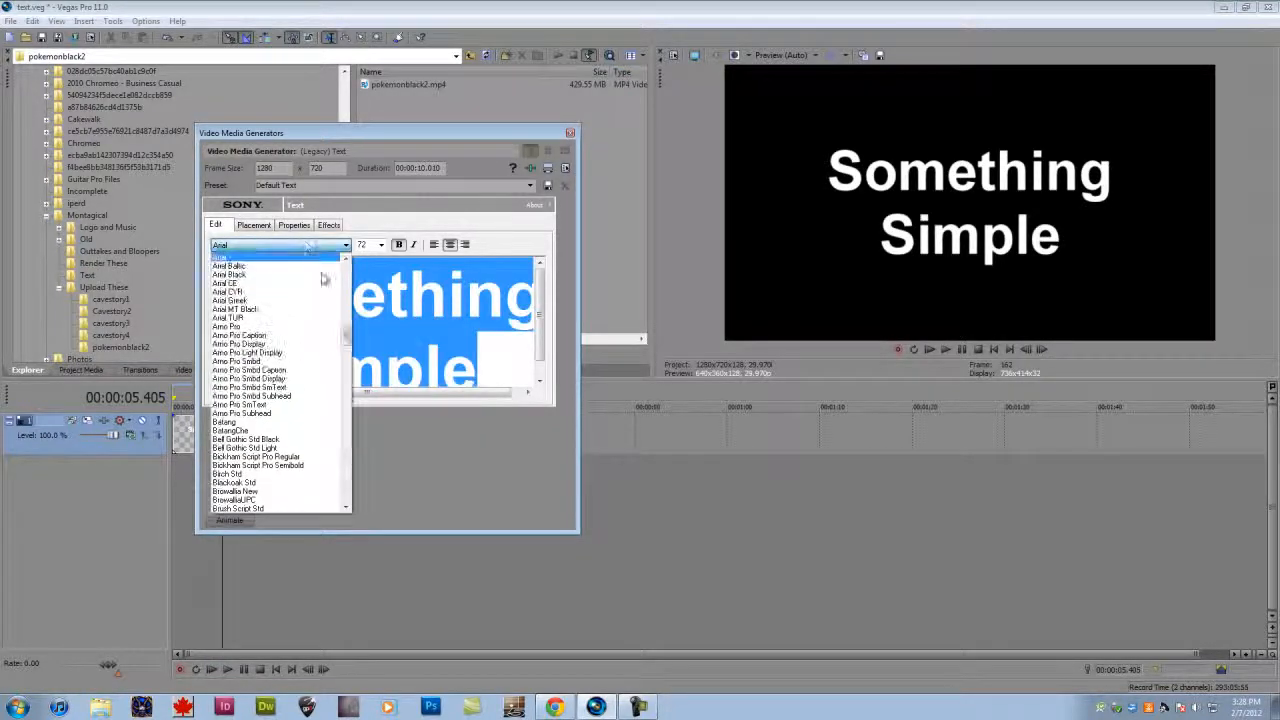
drag(347, 335, 338, 506)
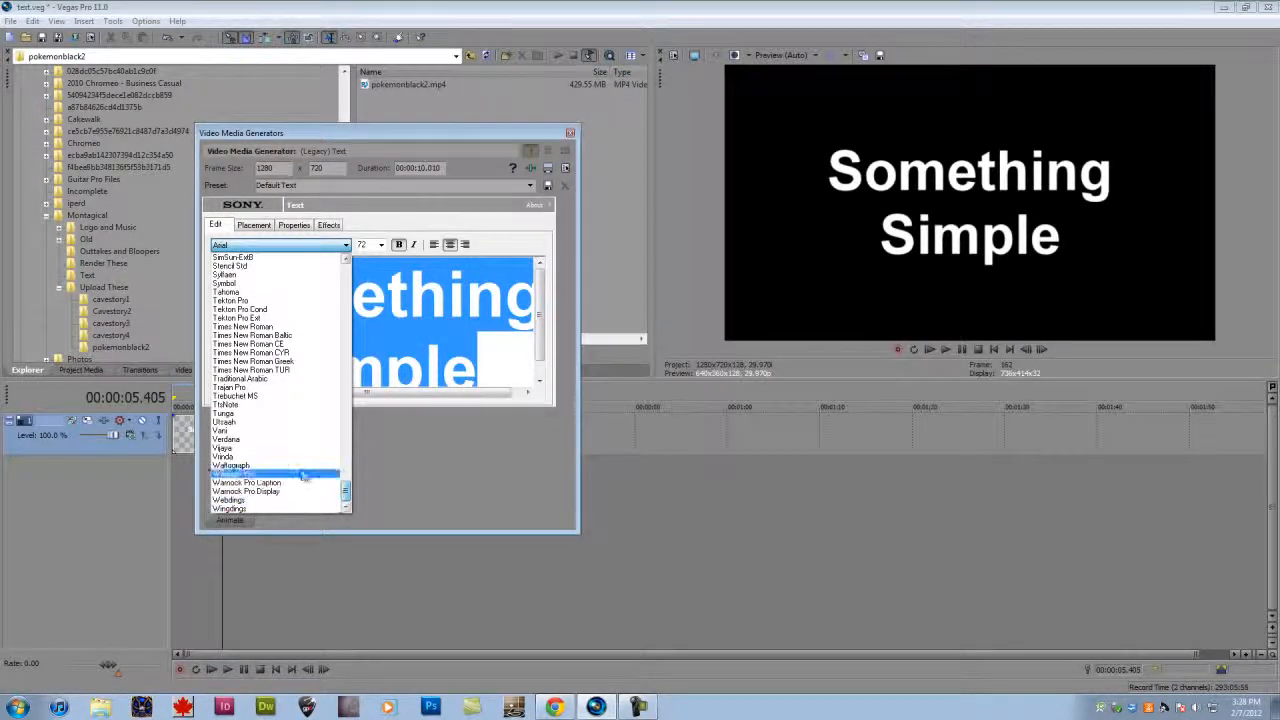
click(245, 468)
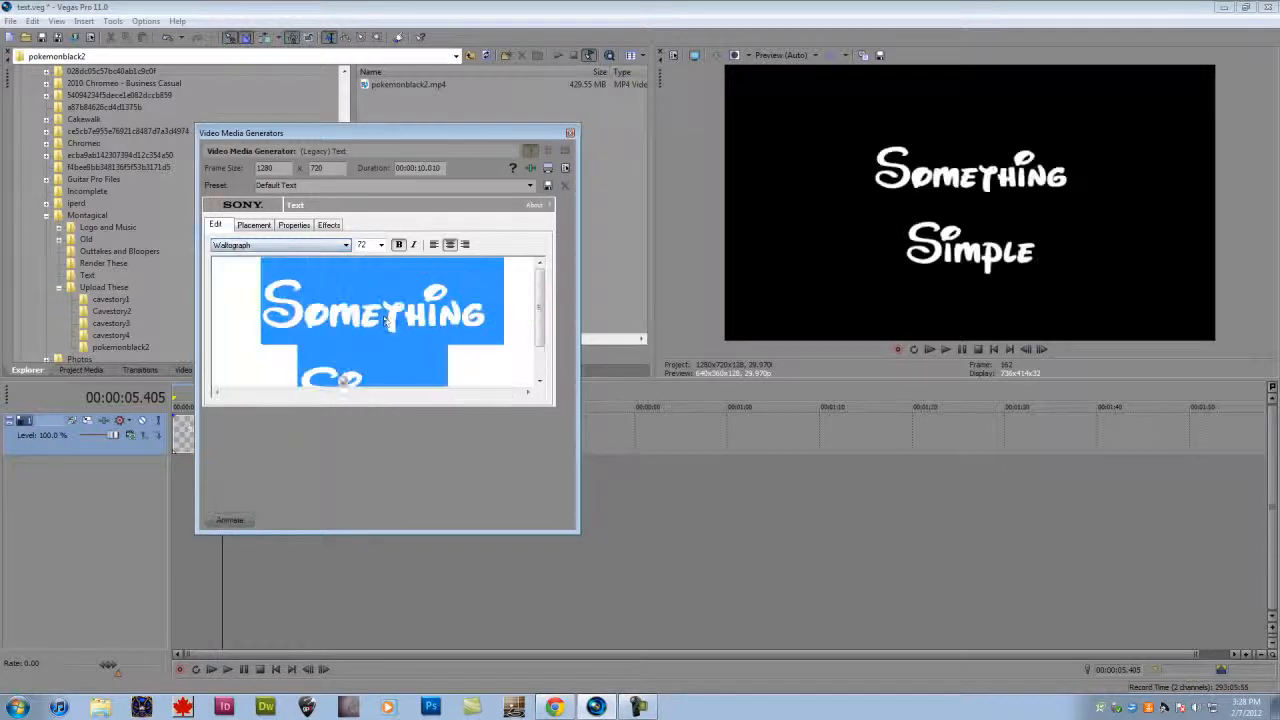
click(399, 245)
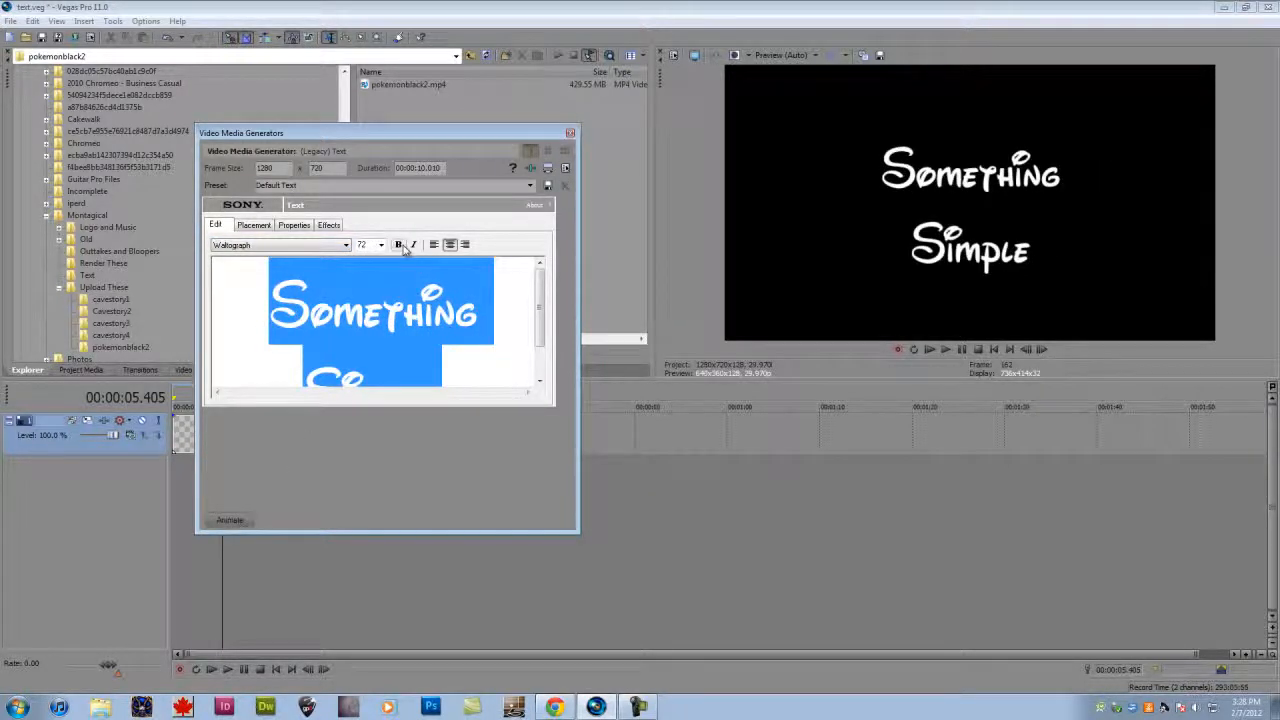
click(336, 245)
click(356, 352)
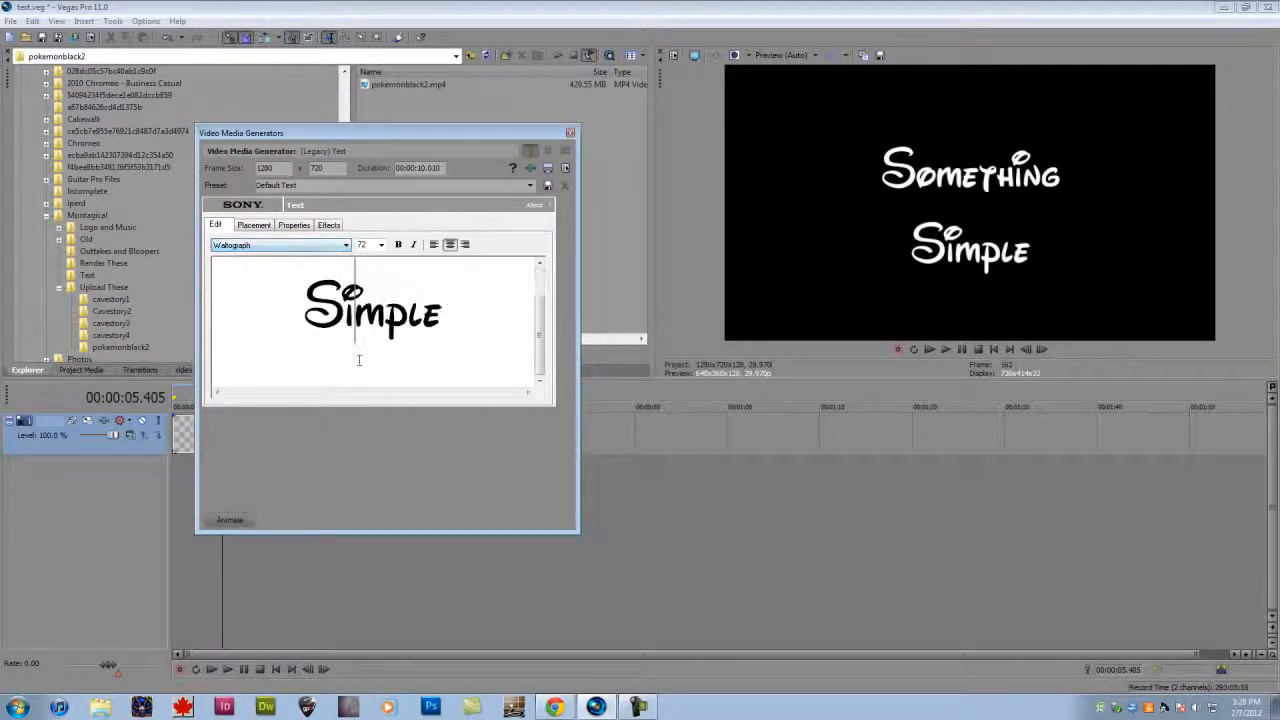
key(ctrl+a)
click(338, 245)
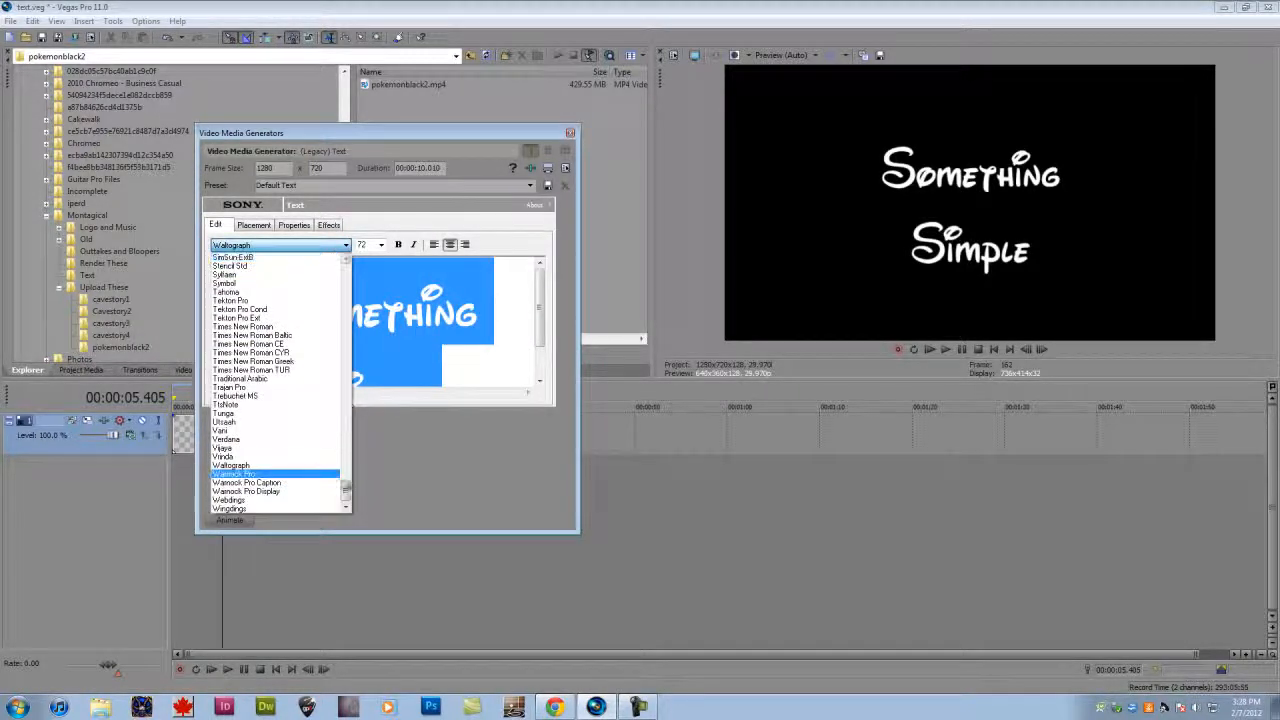
drag(346, 495, 347, 255)
click(477, 352)
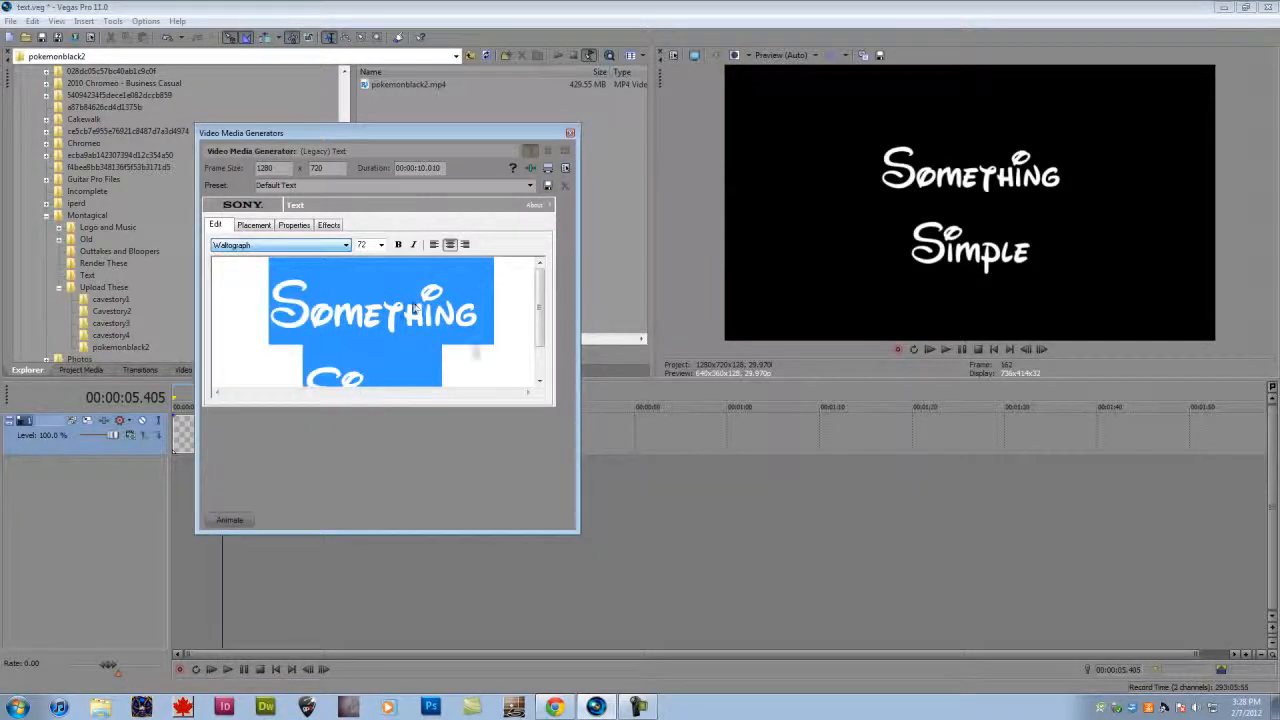
drag(482, 352, 305, 252)
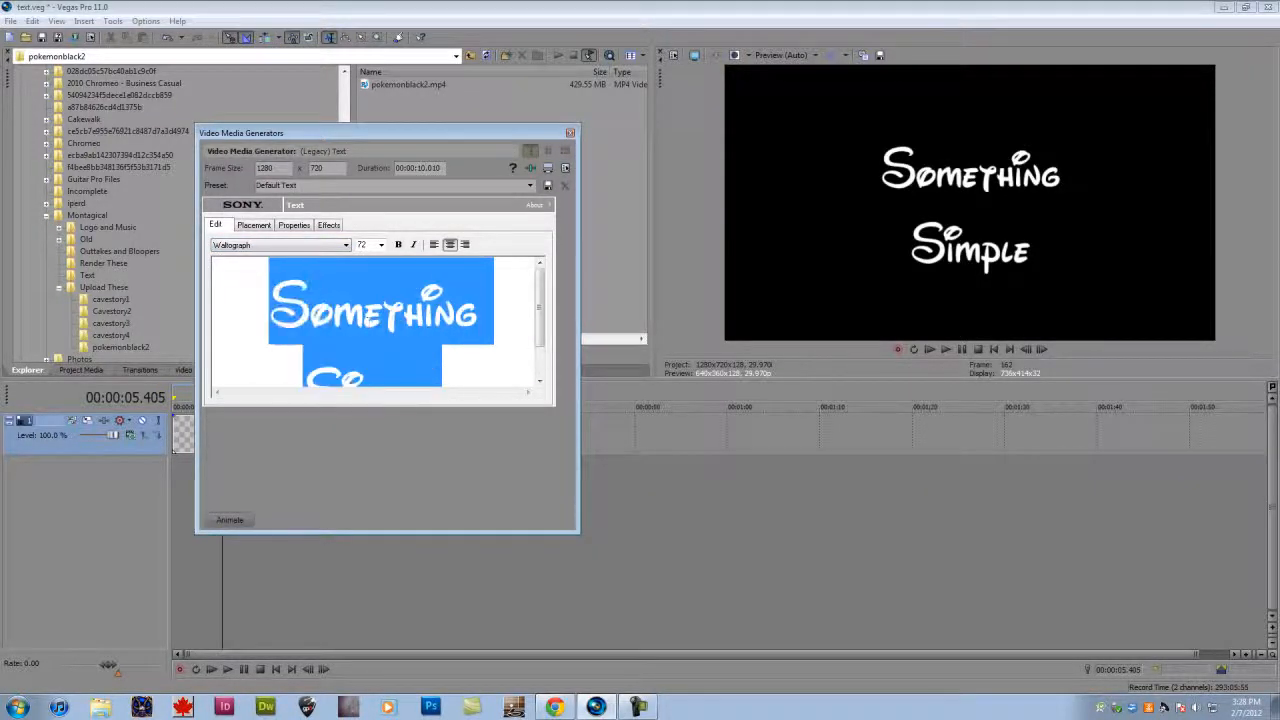
click(300, 245)
scroll(296, 300, up, 2)
scroll(296, 262, up, 15)
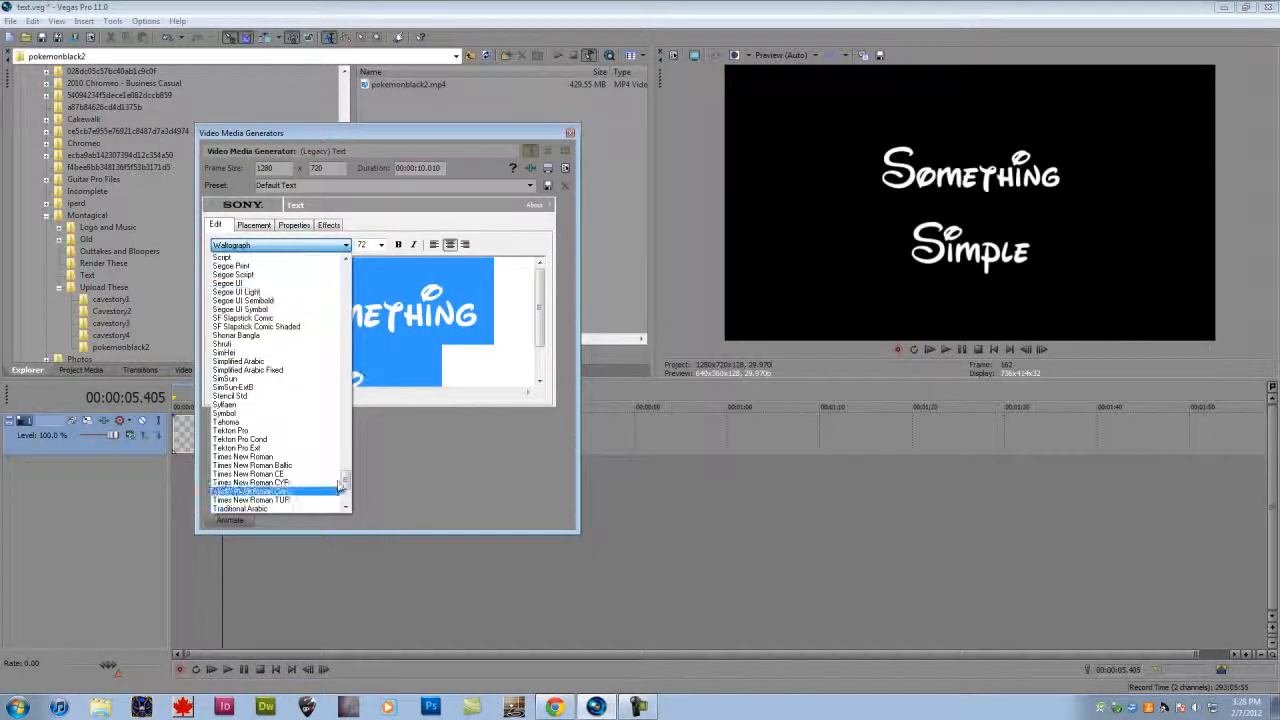
click(300, 274)
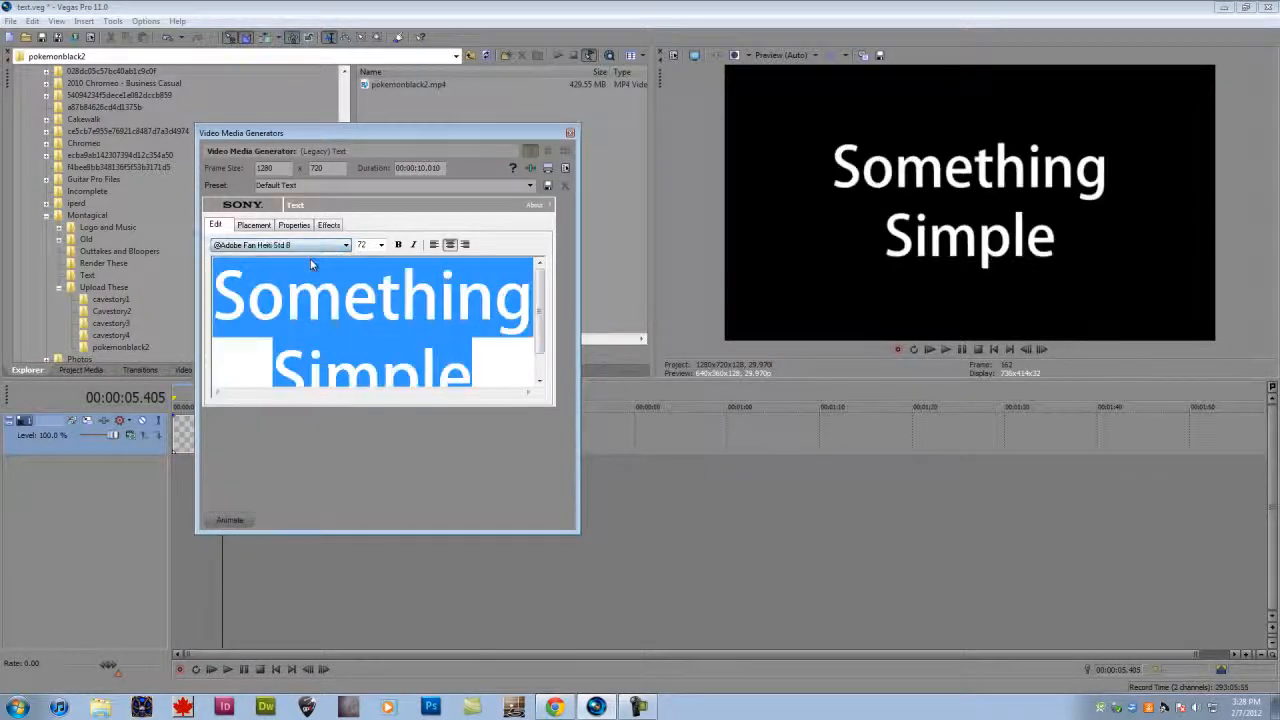
Preview the fonts that follow in the list one after another on the selected text, down to Adobe Song Std L.
key(Down)
key(Down)
key(Down)
key(Down)
key(Down)
key(Down)
key(Down)
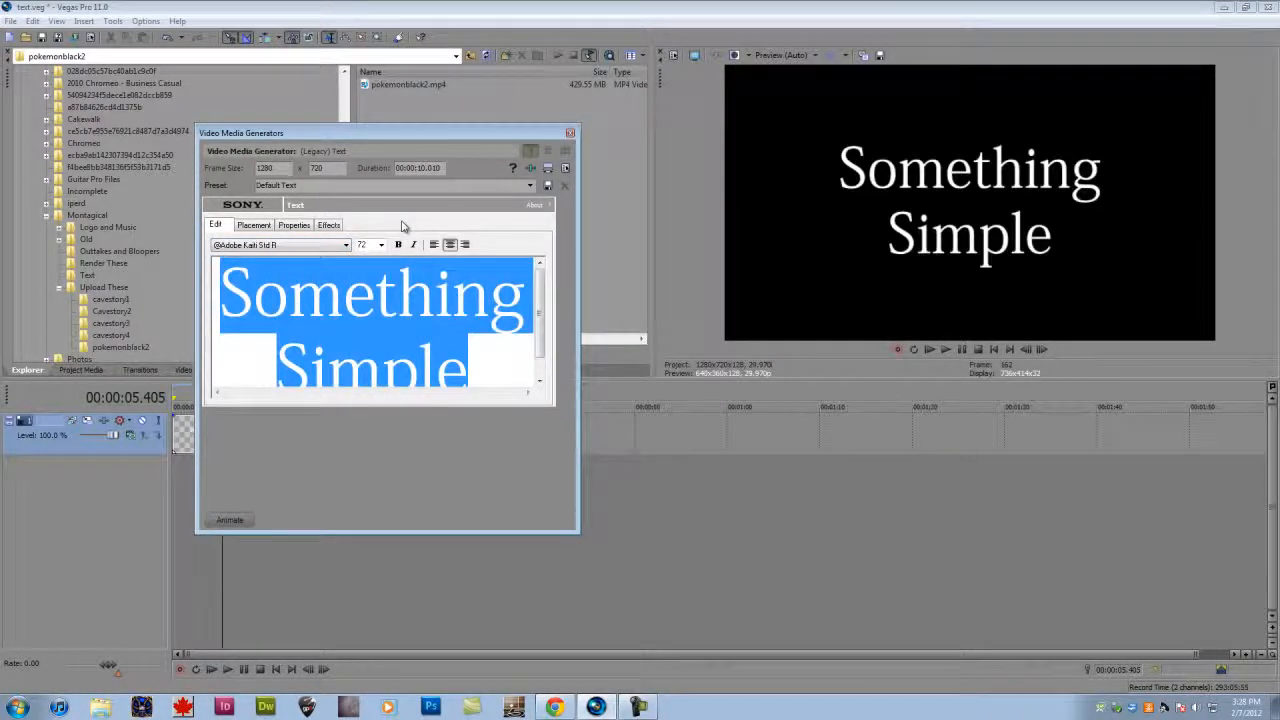
key(Down)
key(Down)
key(Down)
key(Down)
key(Down)
key(Down)
key(Down)
key(Down)
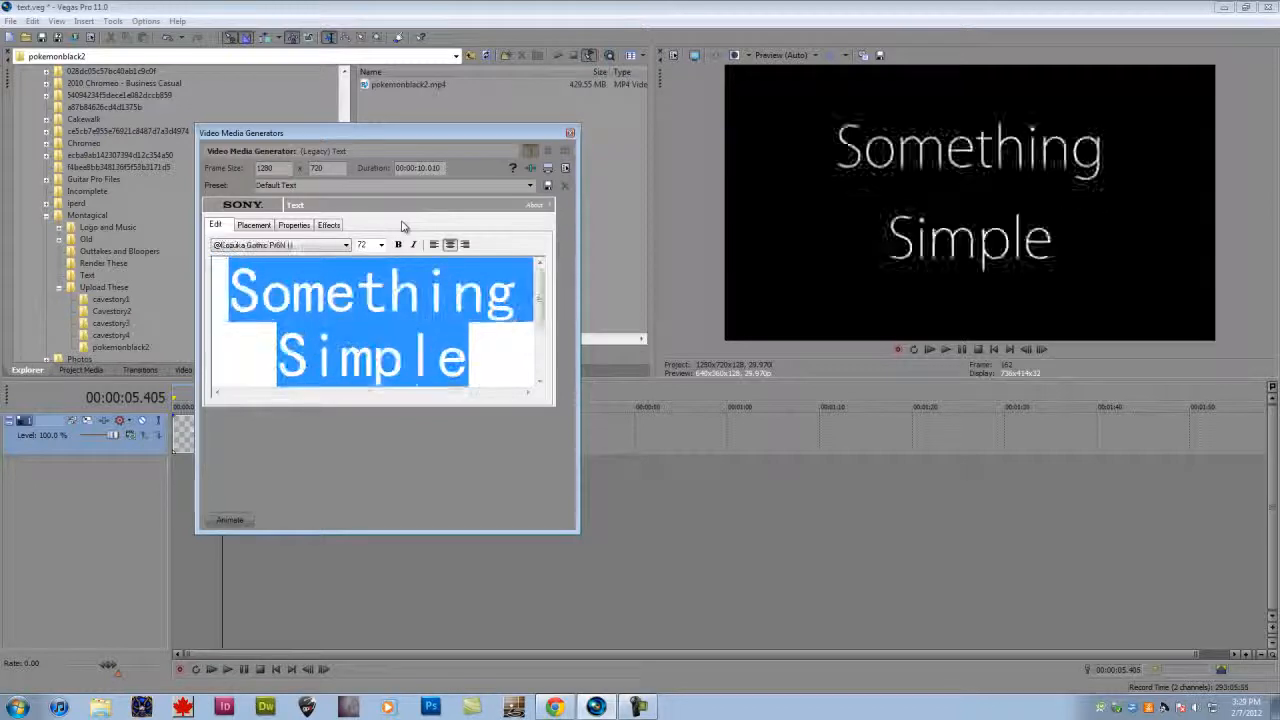
key(Down)
key(Down)
key(Down)
key(Down)
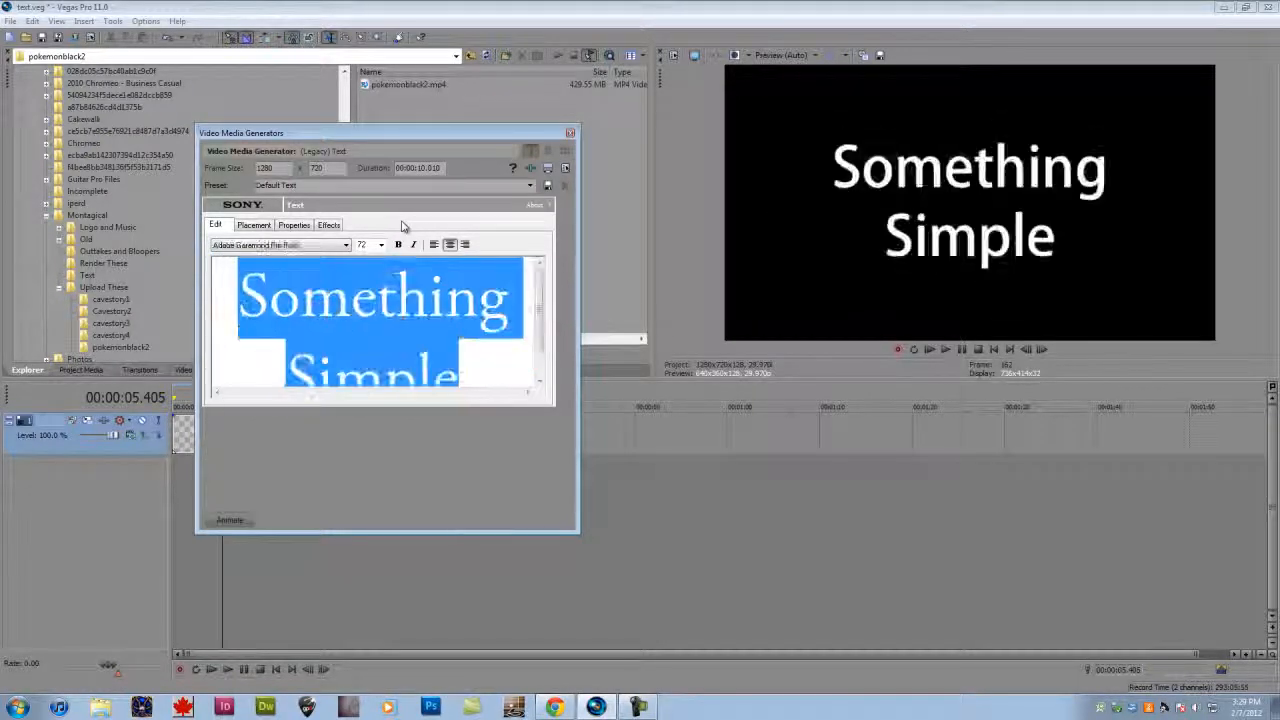
Set the font of the selected text back to Waltograph.
click(346, 245)
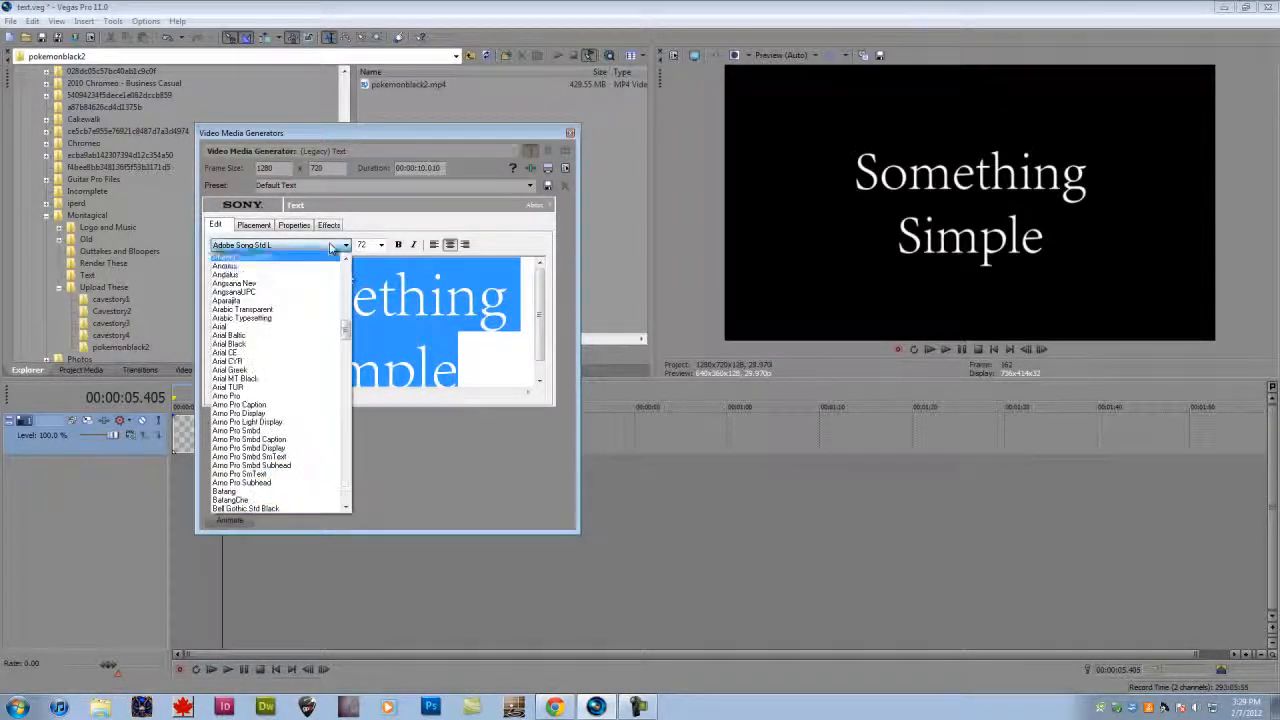
drag(346, 298, 352, 508)
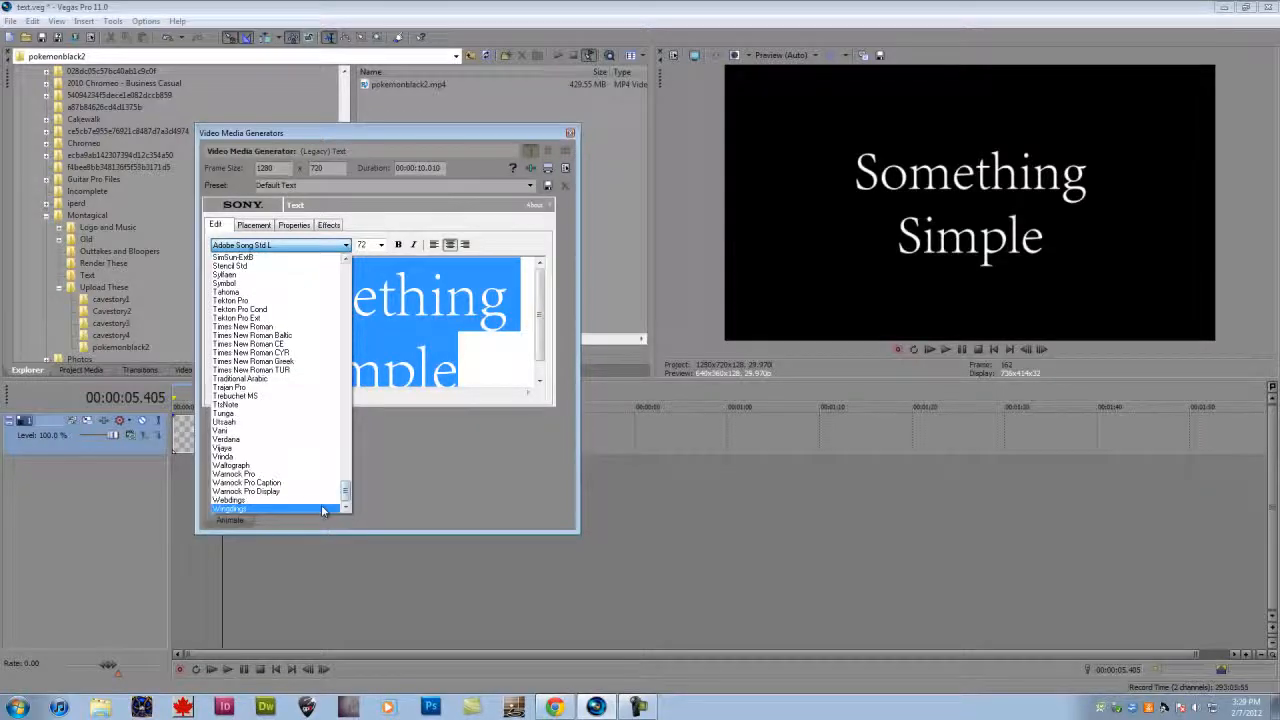
click(315, 466)
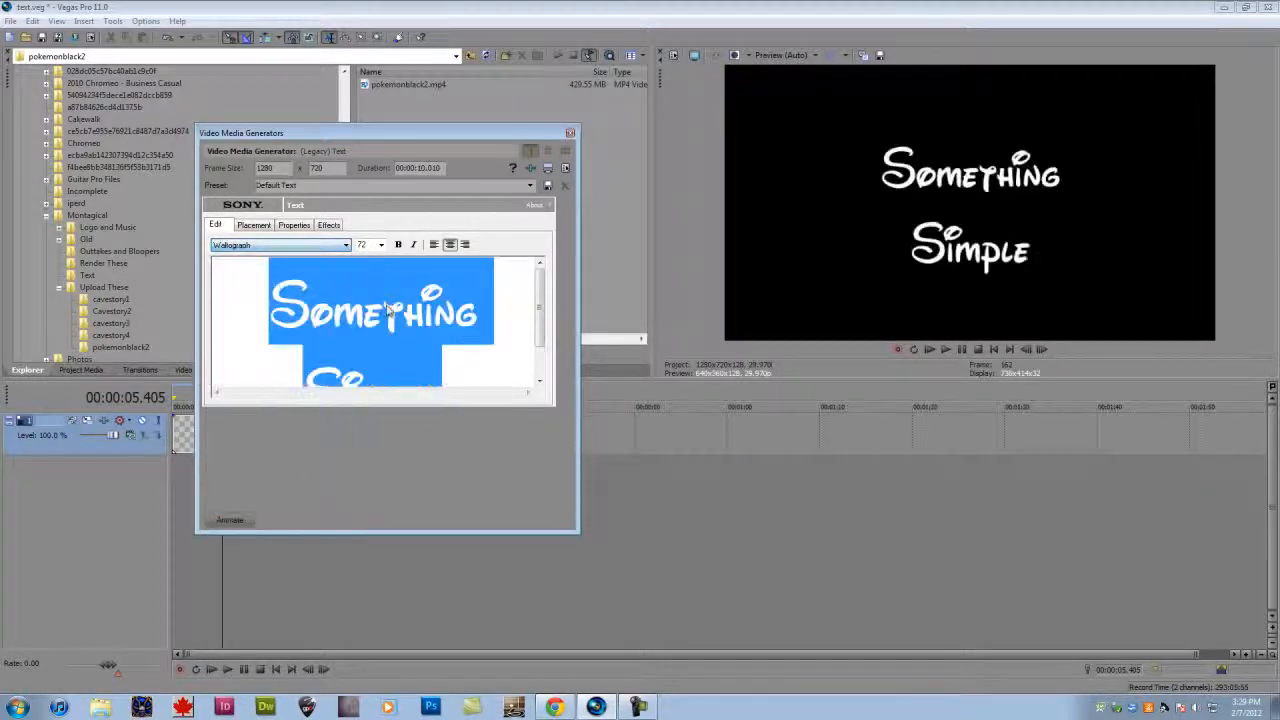
Try left and right alignment on the text and return it to centered.
click(381, 245)
click(381, 247)
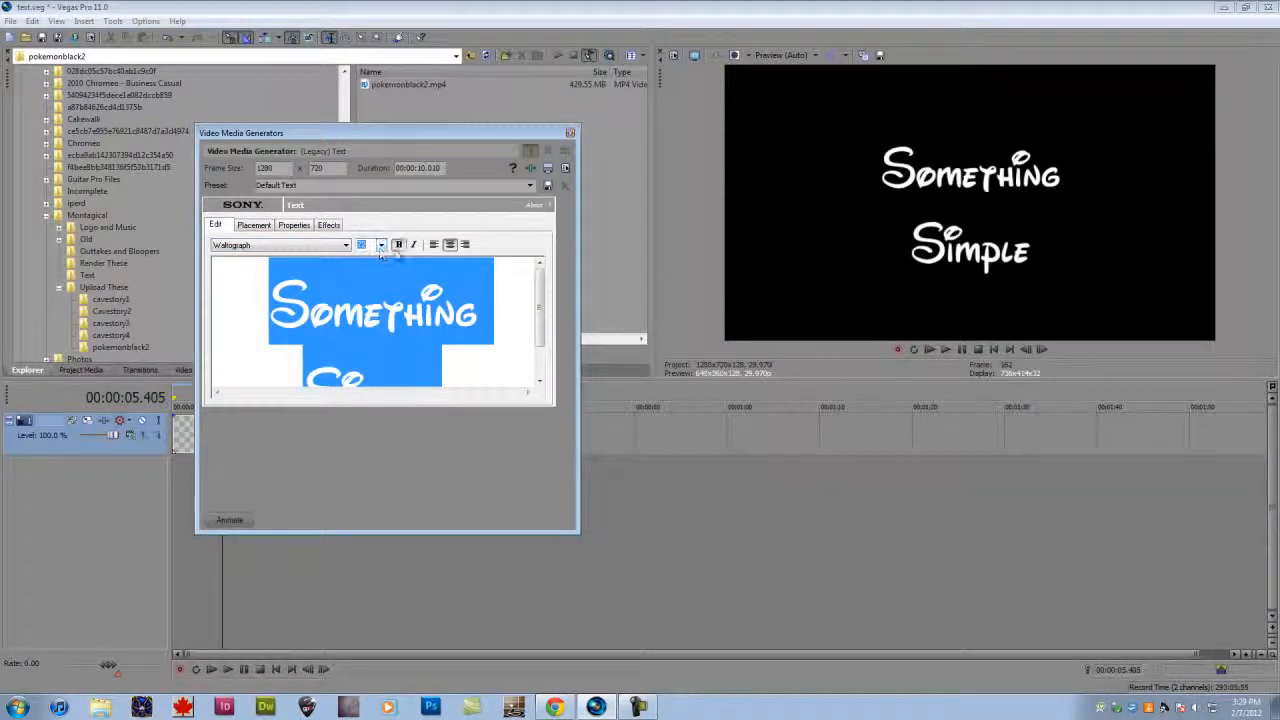
click(433, 244)
click(466, 247)
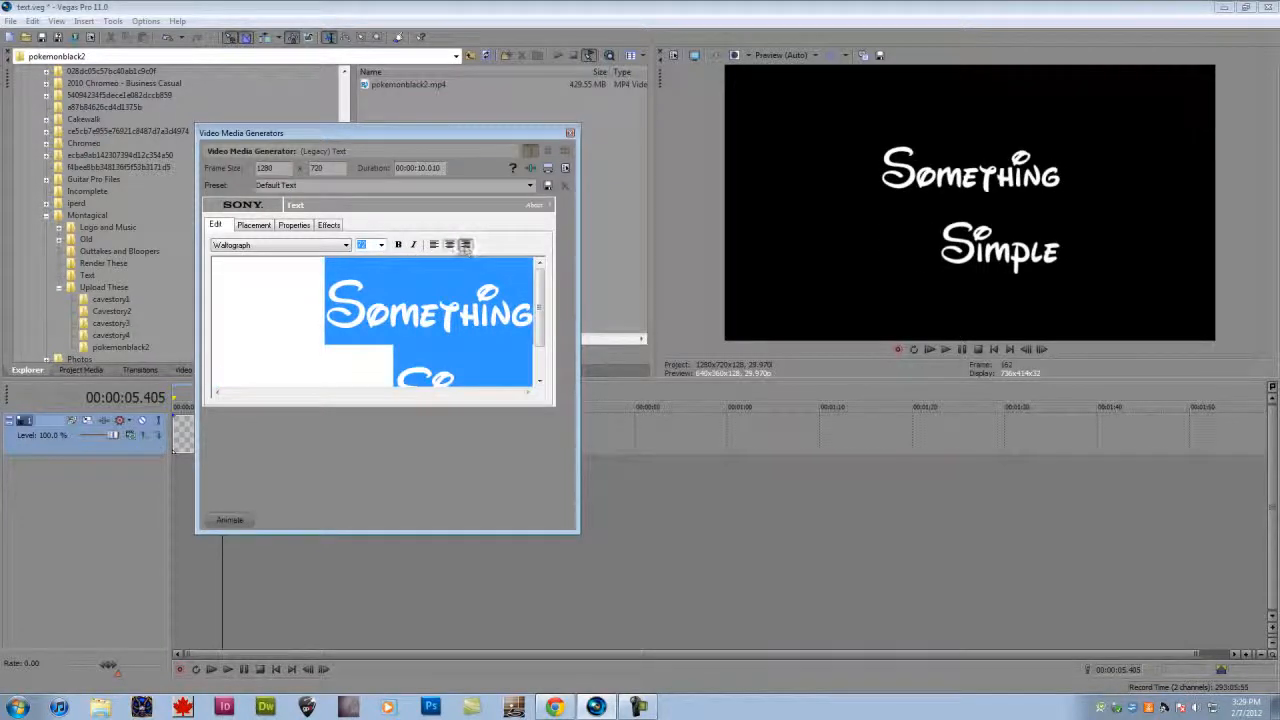
click(450, 246)
click(435, 246)
click(451, 246)
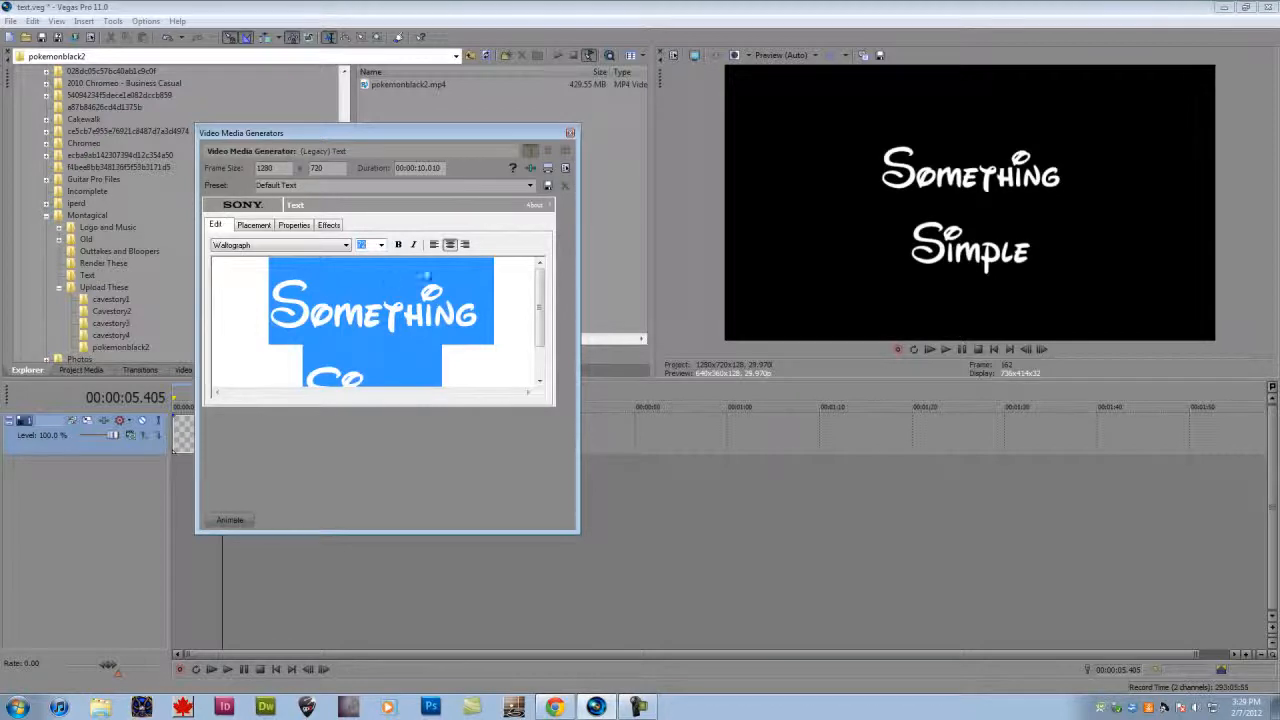
Try moving the text freely in the placement preview, first to about X 0.018, Y -0.039, and reset its position after each move.
click(270, 228)
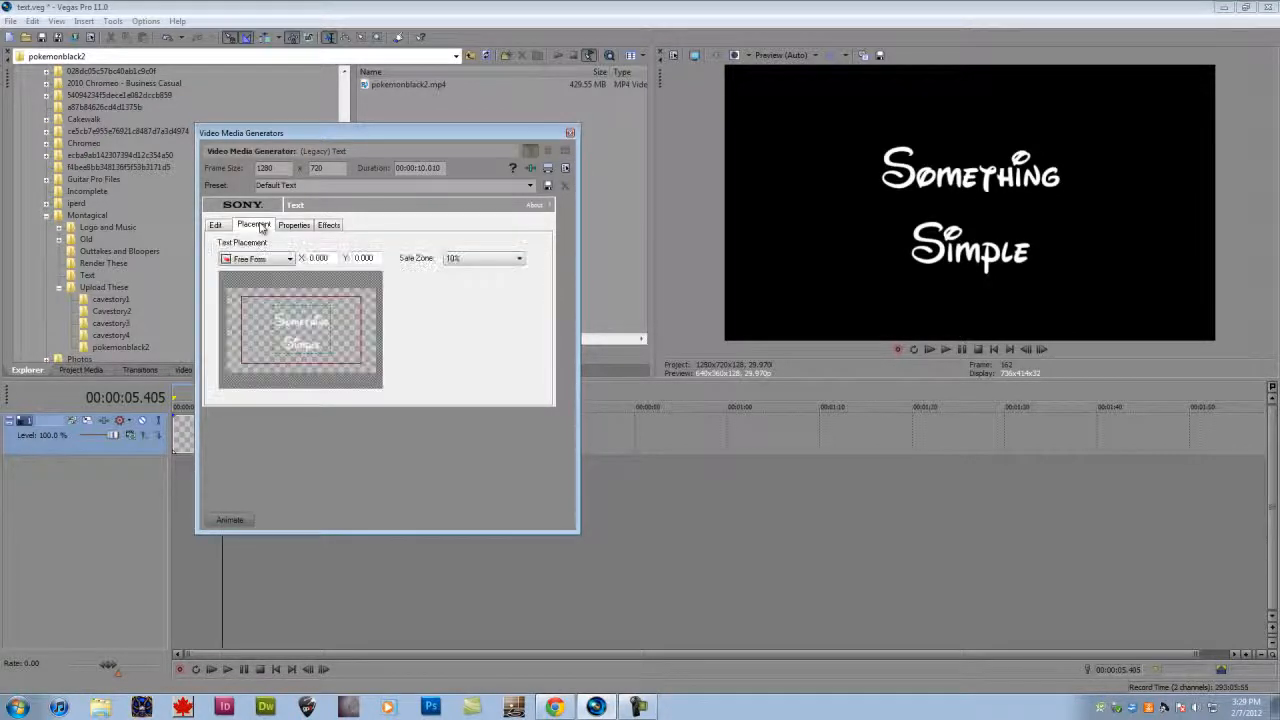
mouse_move(295, 318)
mouse_down()
mouse_move(283, 310)
mouse_move(290, 332)
mouse_move(236, 372)
mouse_move(307, 330)
mouse_up()
right_click(309, 317)
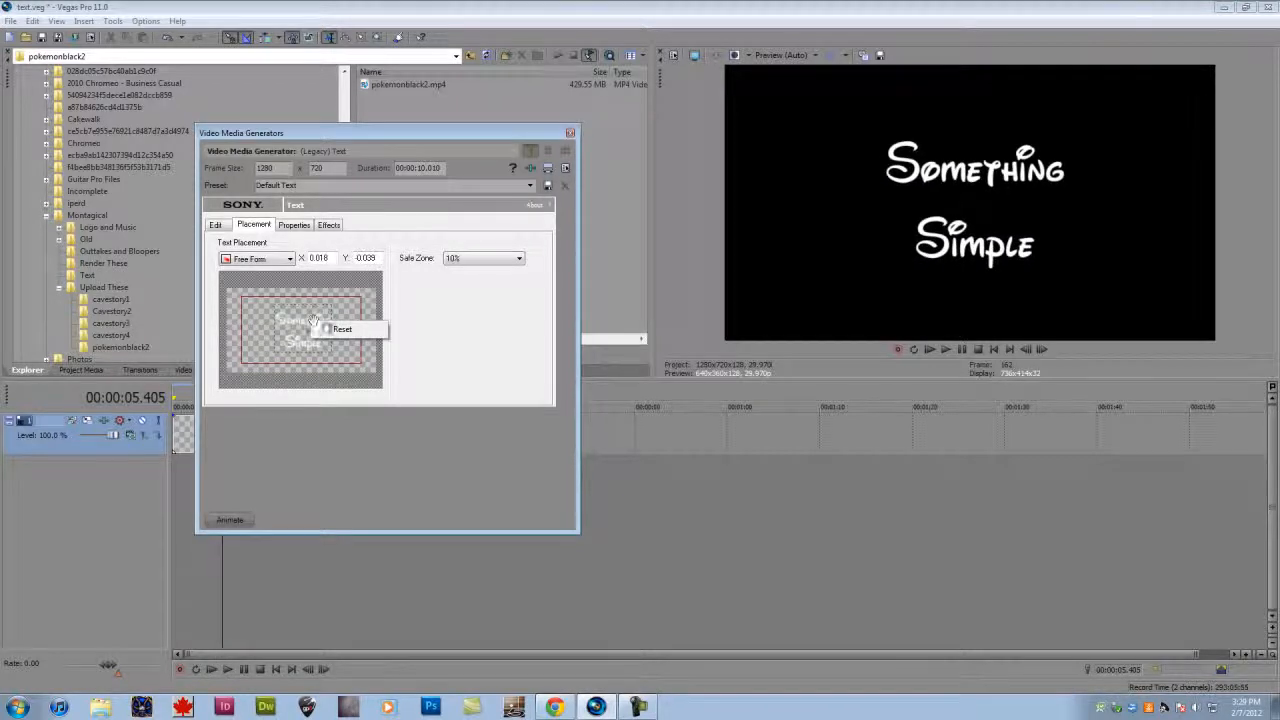
click(332, 332)
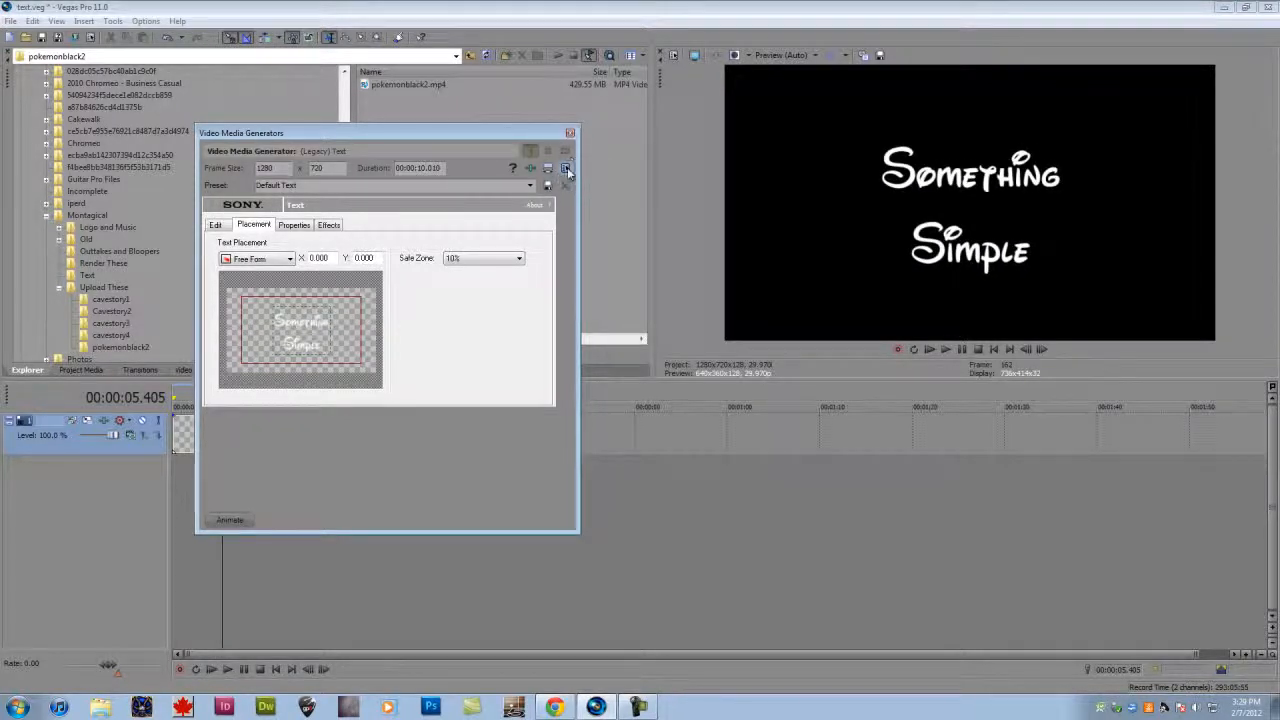
mouse_move(307, 330)
mouse_down()
mouse_move(259, 347)
mouse_move(327, 328)
mouse_up()
right_click(326, 320)
click(350, 340)
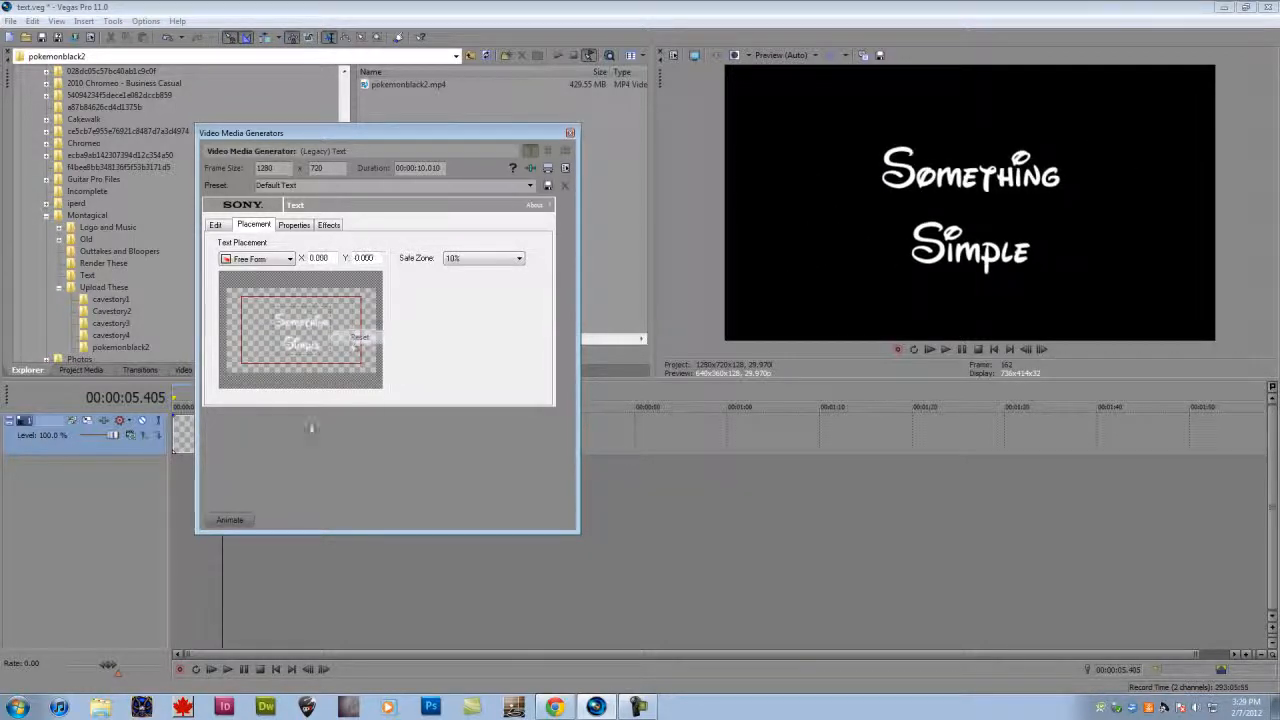
Show the text's animation timeline, try moving the text at 00:00:05.405 to about X 0.060, Y 0.008, and reset its position.
click(230, 520)
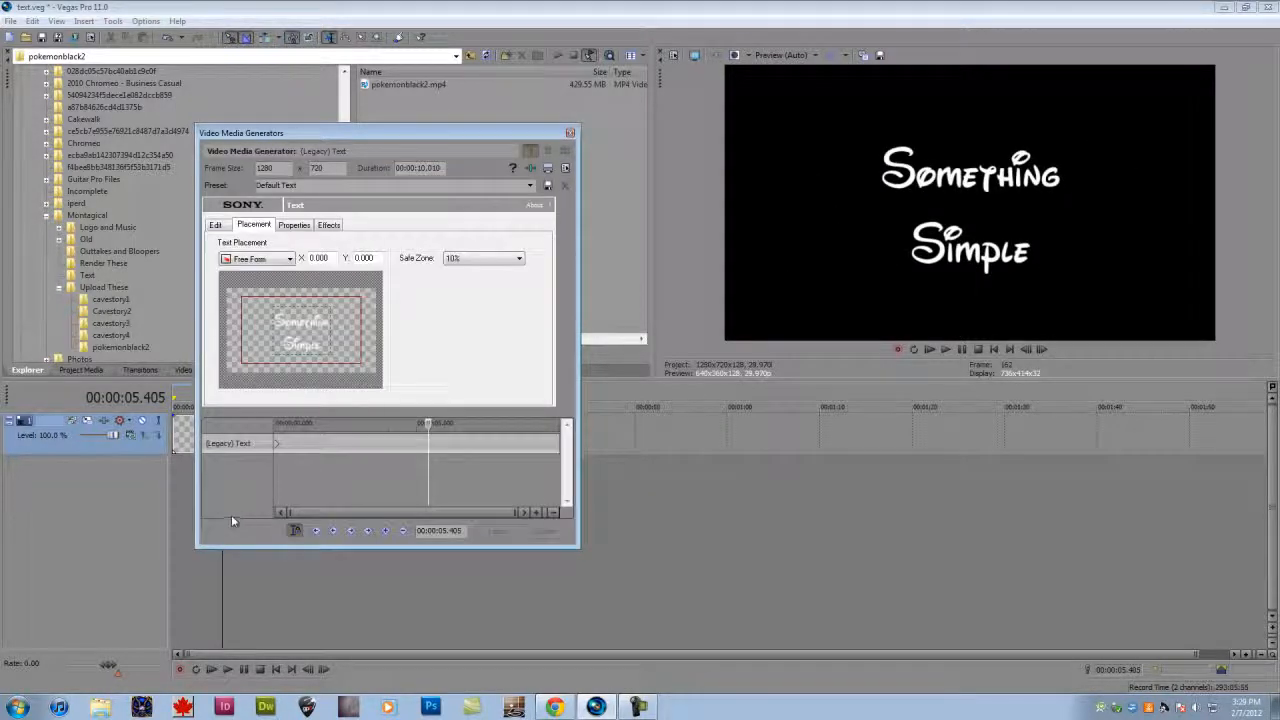
mouse_move(296, 338)
mouse_down()
mouse_move(272, 352)
mouse_move(298, 338)
mouse_up()
right_click(301, 335)
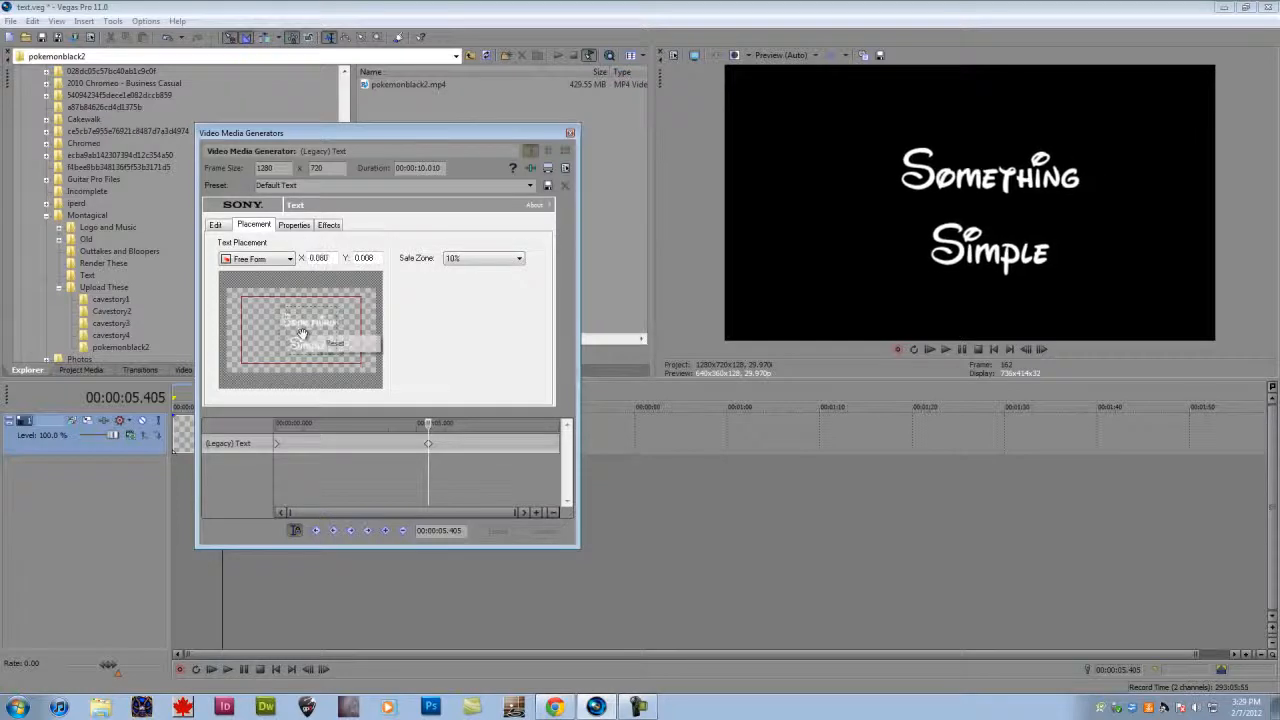
click(323, 347)
click(323, 347)
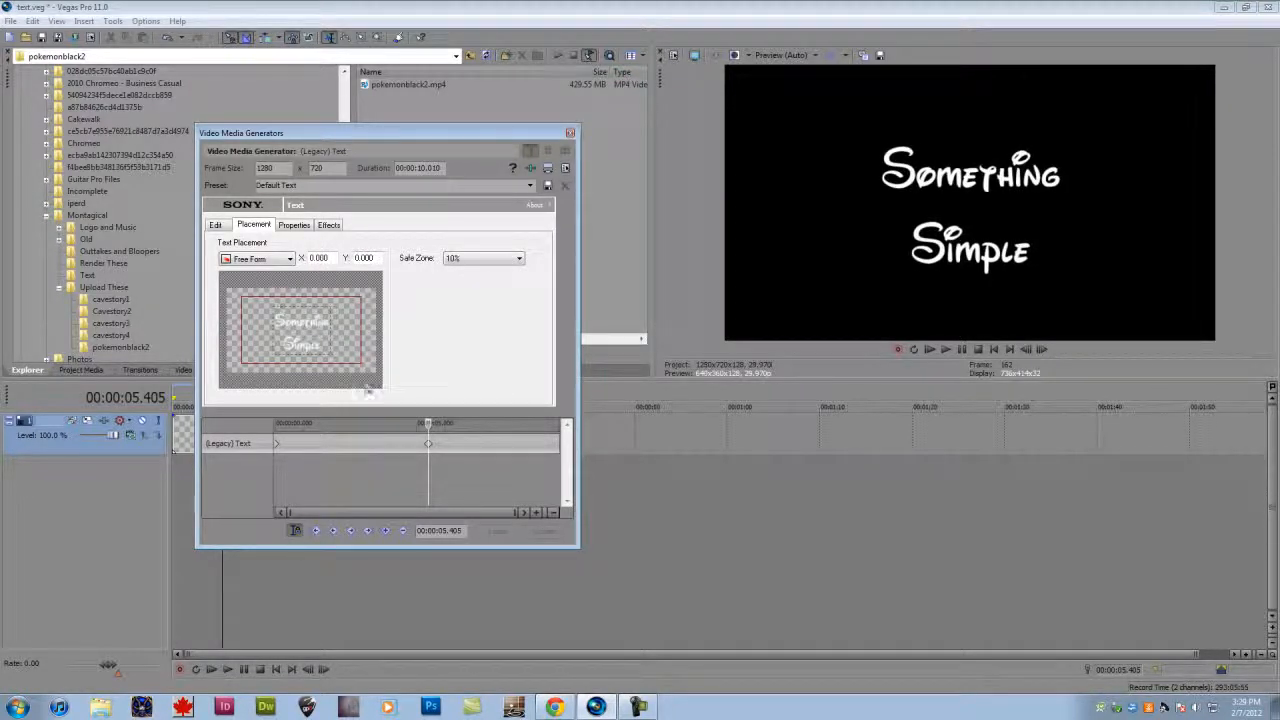
Make the text's background fully opaque, try it in pure red (R 255), and set it back to black.
click(294, 225)
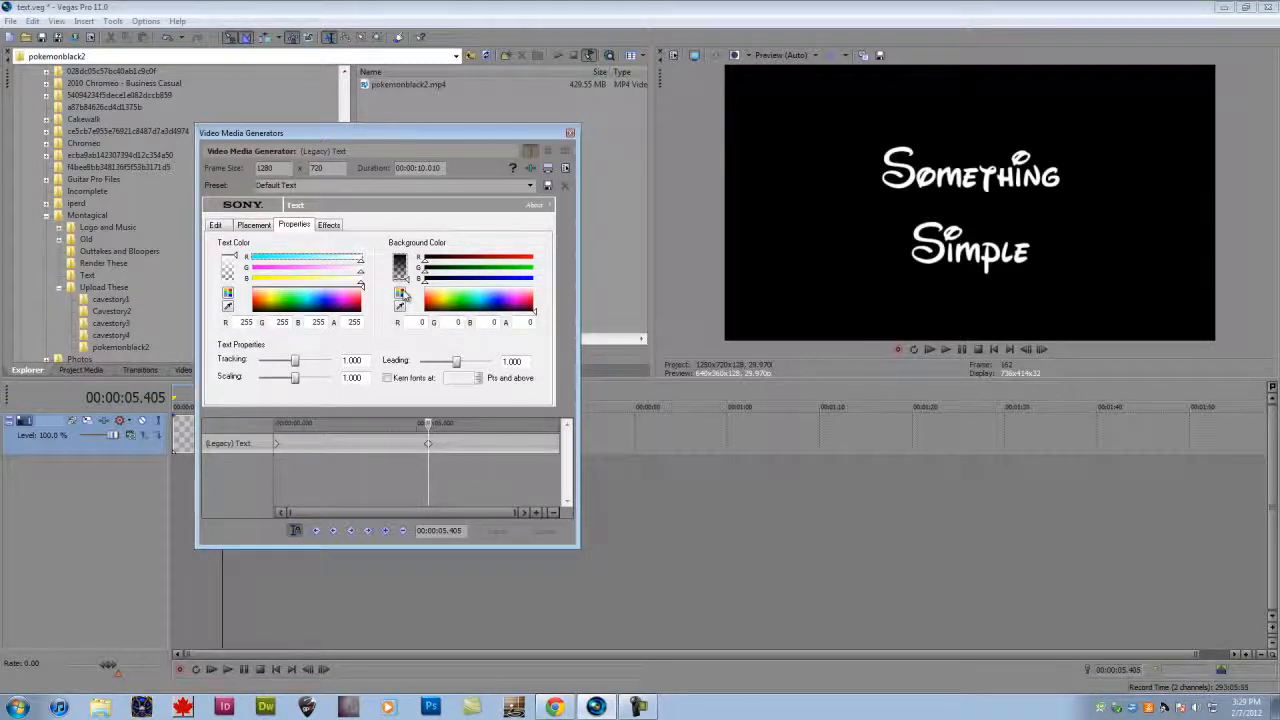
drag(407, 281, 552, 265)
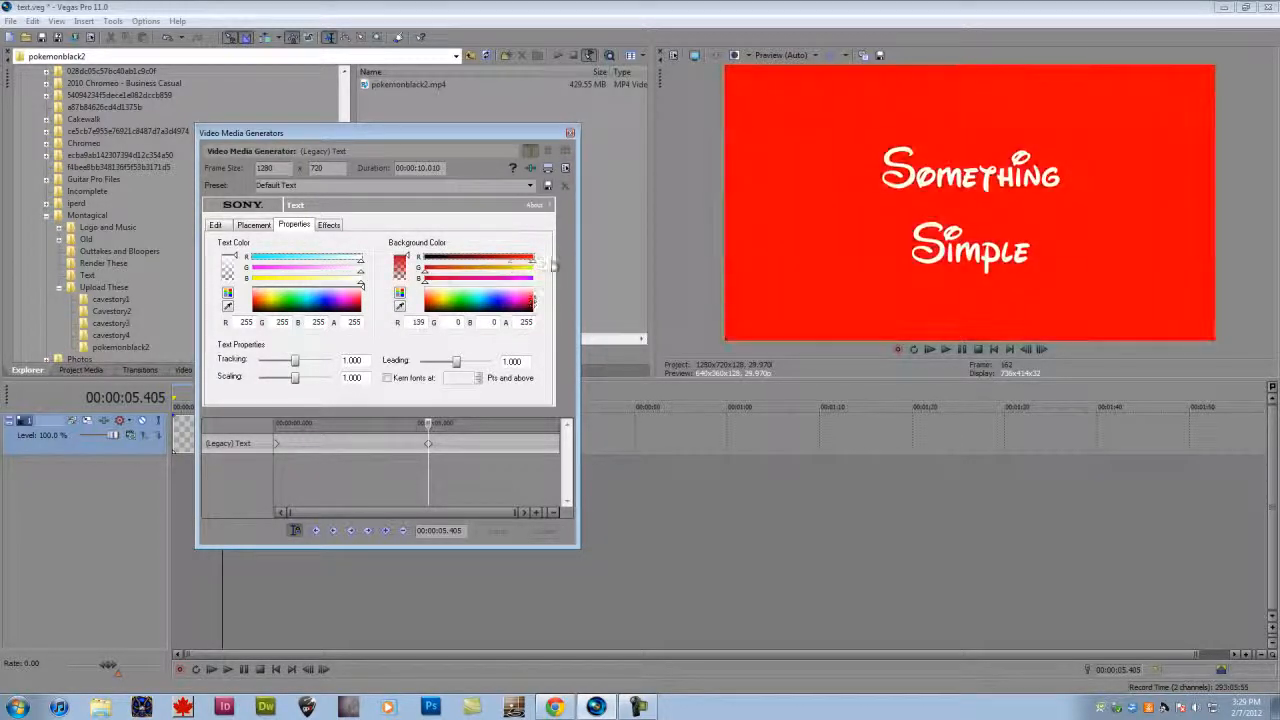
mouse_move(406, 260)
mouse_down()
mouse_move(407, 247)
mouse_move(405, 298)
mouse_move(408, 250)
mouse_up()
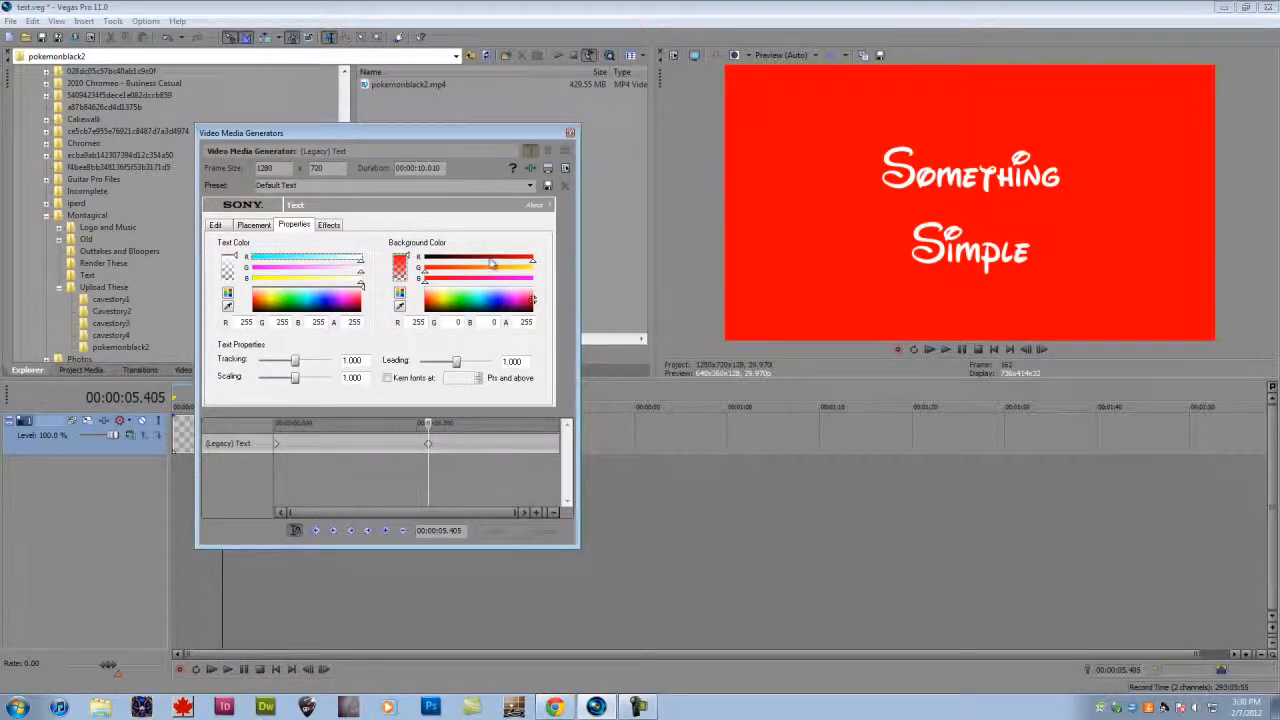
drag(492, 262, 422, 258)
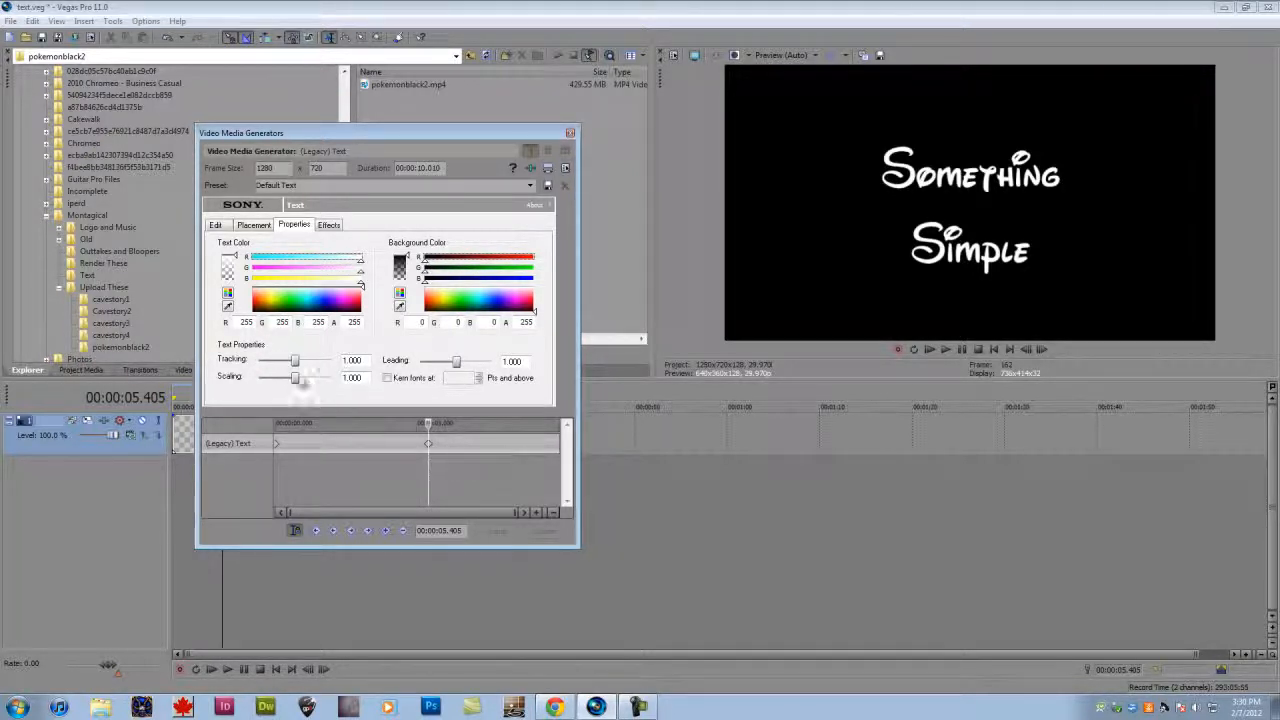
Try text scaling of 4.000 and 0.000, return it to 1.000, and reduce the leading to about 0.629.
drag(294, 377, 336, 390)
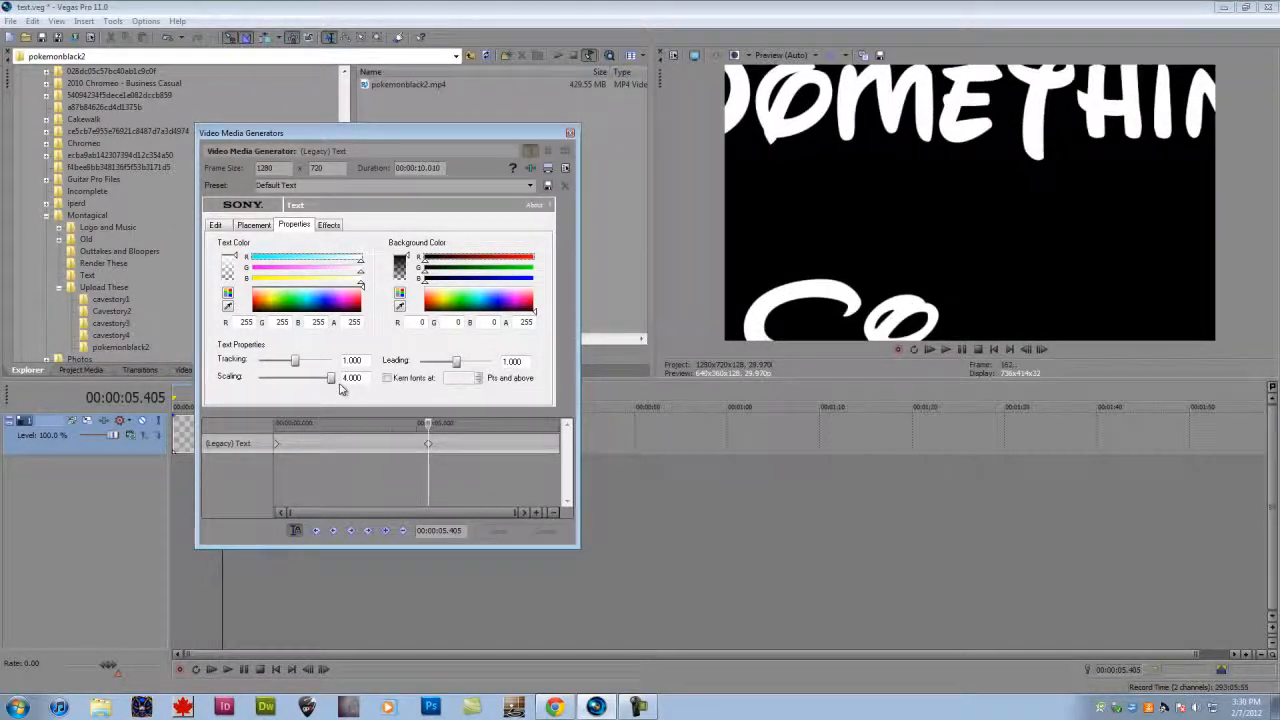
drag(335, 388, 300, 384)
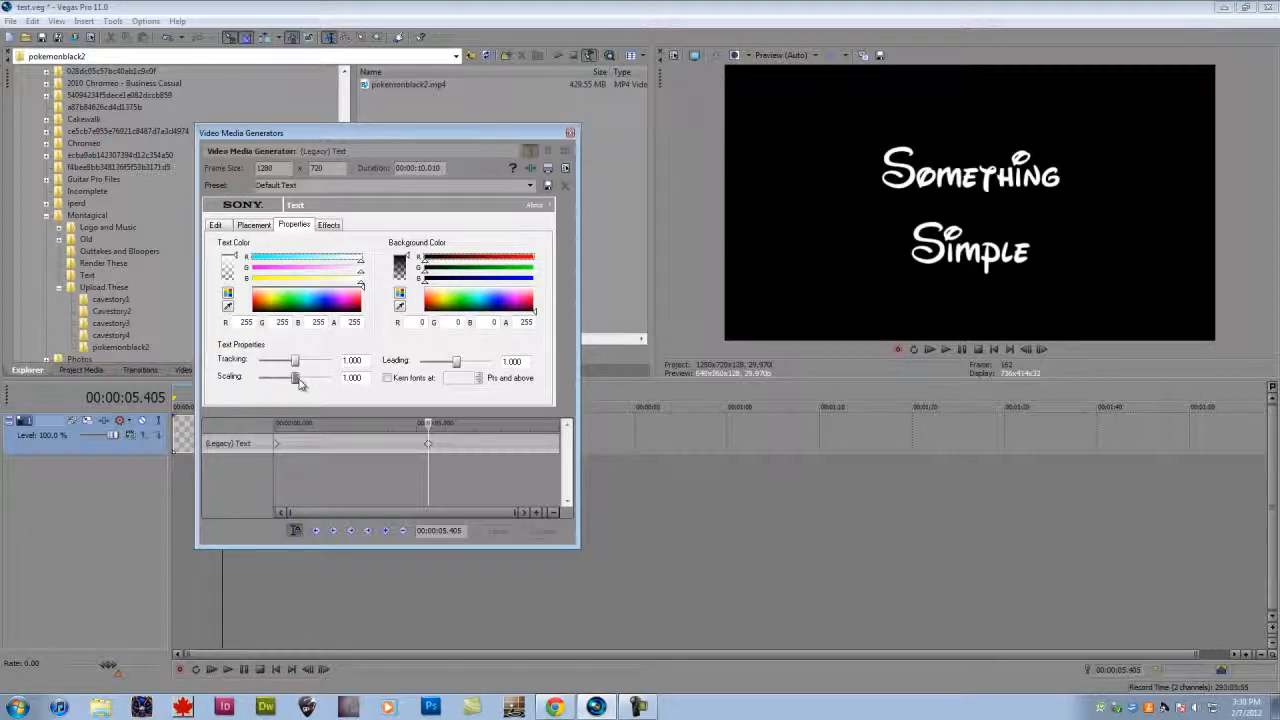
drag(297, 381, 258, 378)
double_click(288, 377)
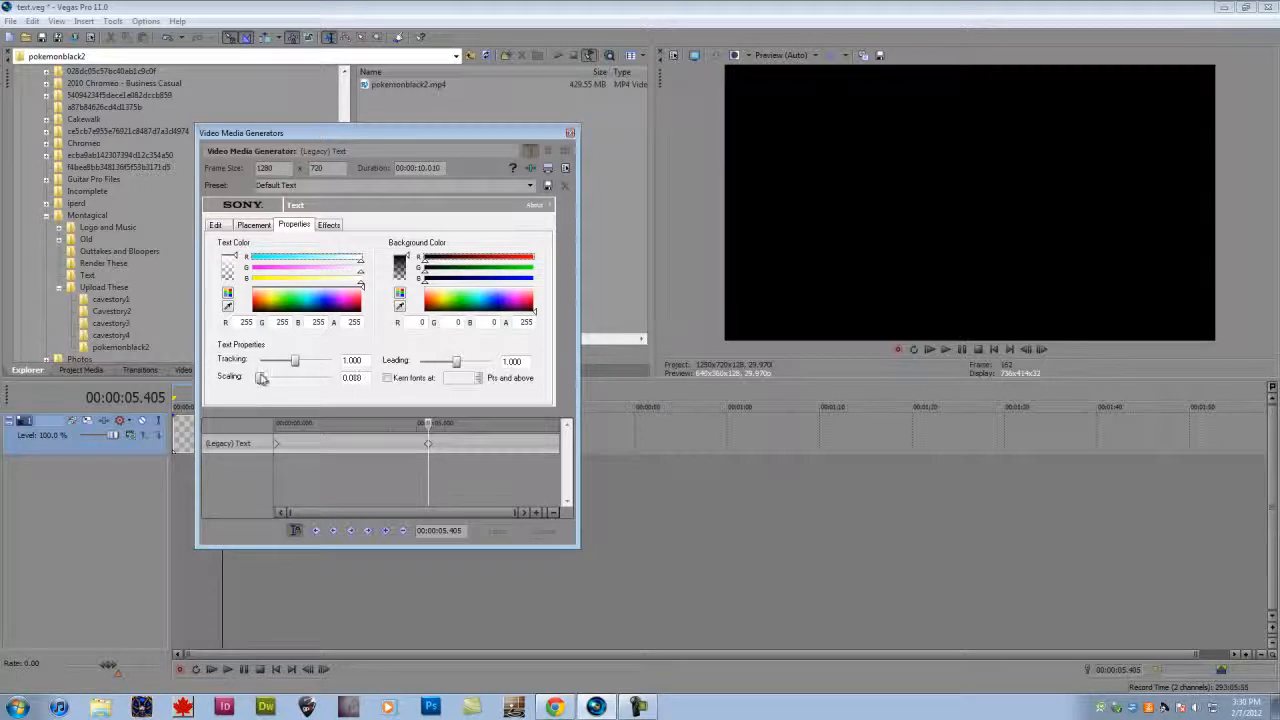
drag(261, 378, 300, 368)
mouse_move(456, 361)
mouse_down()
mouse_move(425, 364)
mouse_move(443, 360)
mouse_up()
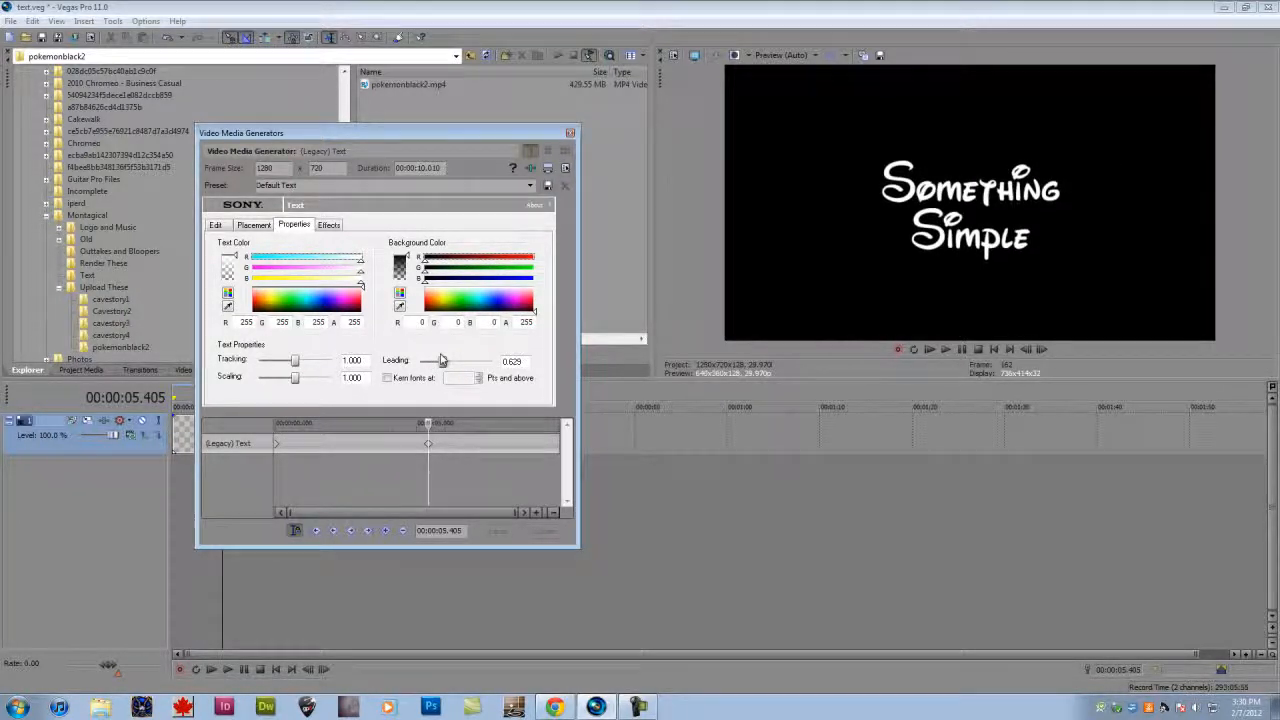
Look up the text generator's property settings in the help, including what the kerning option does, and close the help.
click(550, 206)
scroll(400, 277, down, 1)
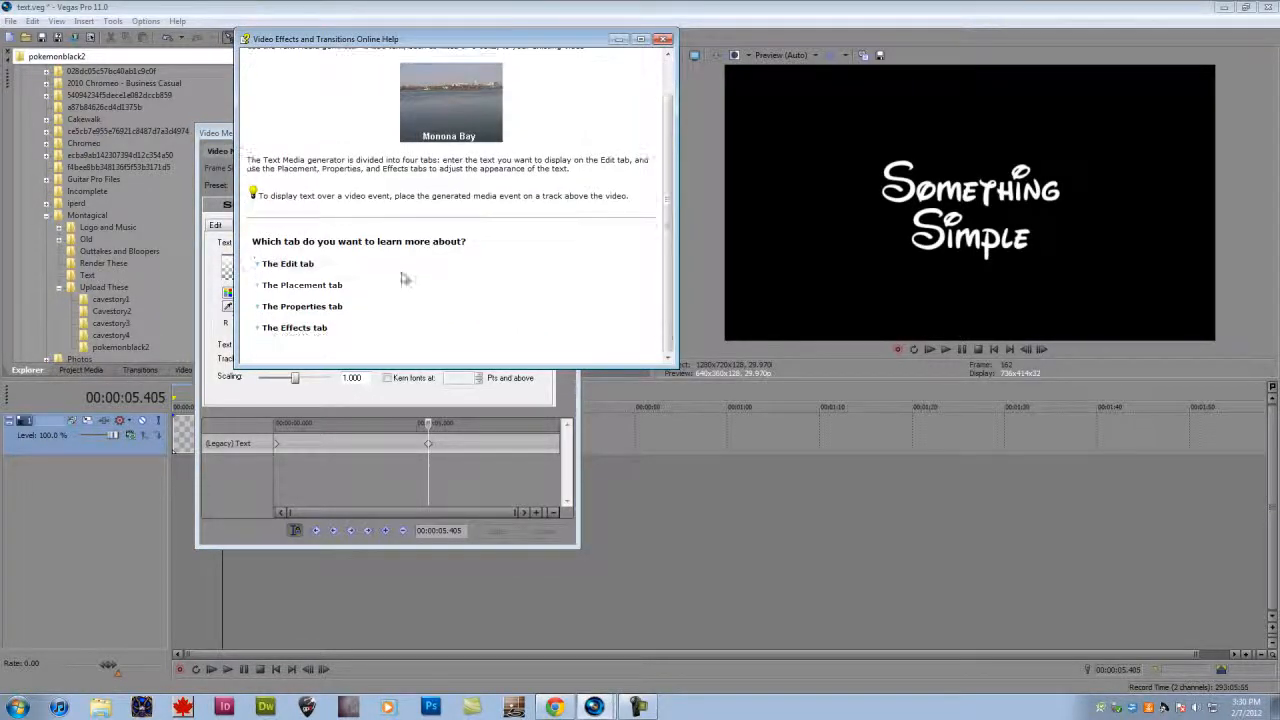
click(300, 307)
scroll(411, 296, down, 5)
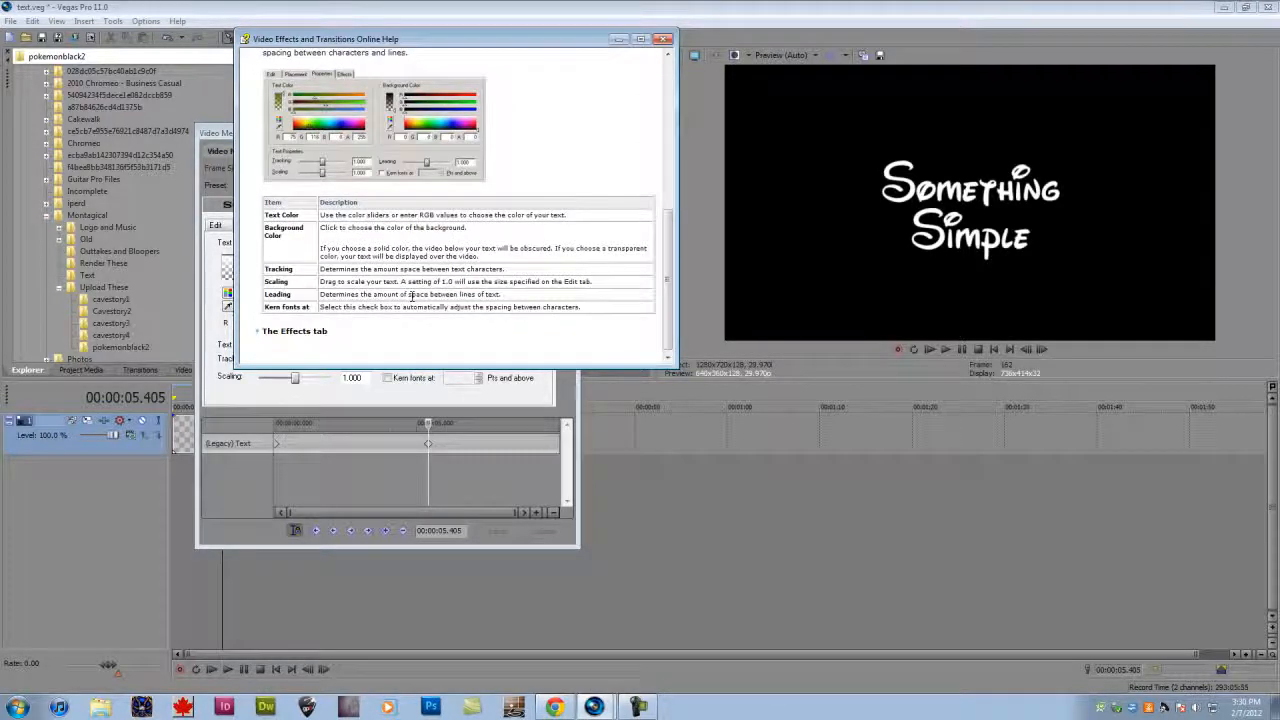
drag(321, 307, 584, 314)
click(663, 38)
Try font kerning and a leading of about 1.111, turn kerning off and reset the leading to 1.000.
click(414, 382)
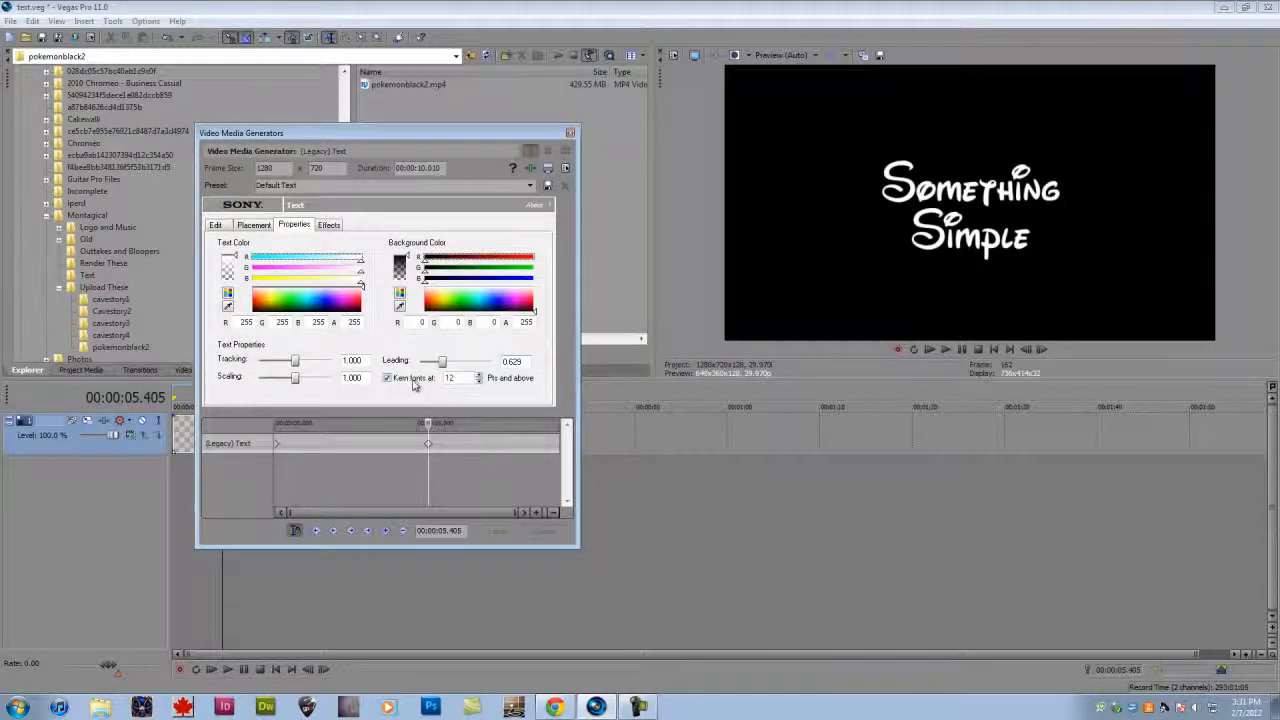
click(430, 450)
mouse_move(442, 361)
mouse_down()
mouse_move(480, 362)
mouse_move(459, 362)
mouse_up()
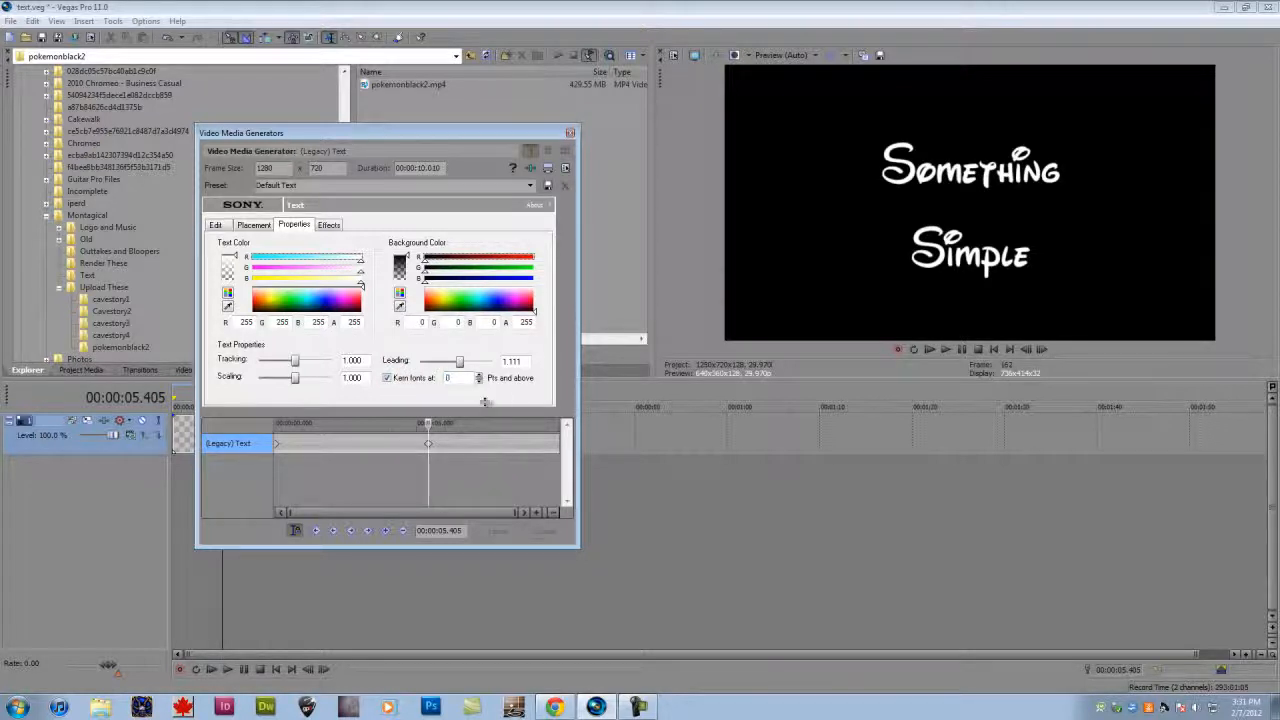
click(396, 385)
double_click(462, 366)
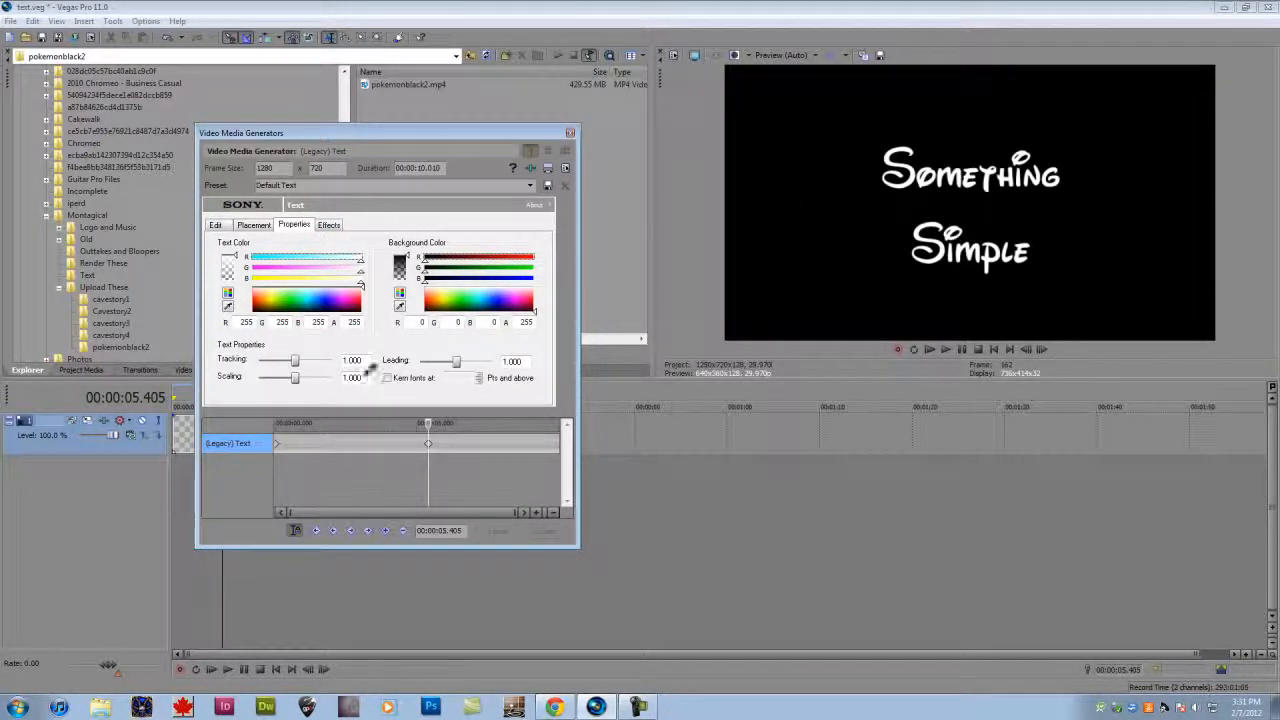
Try a yellow outline about 0.427 wide and a black shadow with an X offset of about -0.619, and turn both off.
click(329, 224)
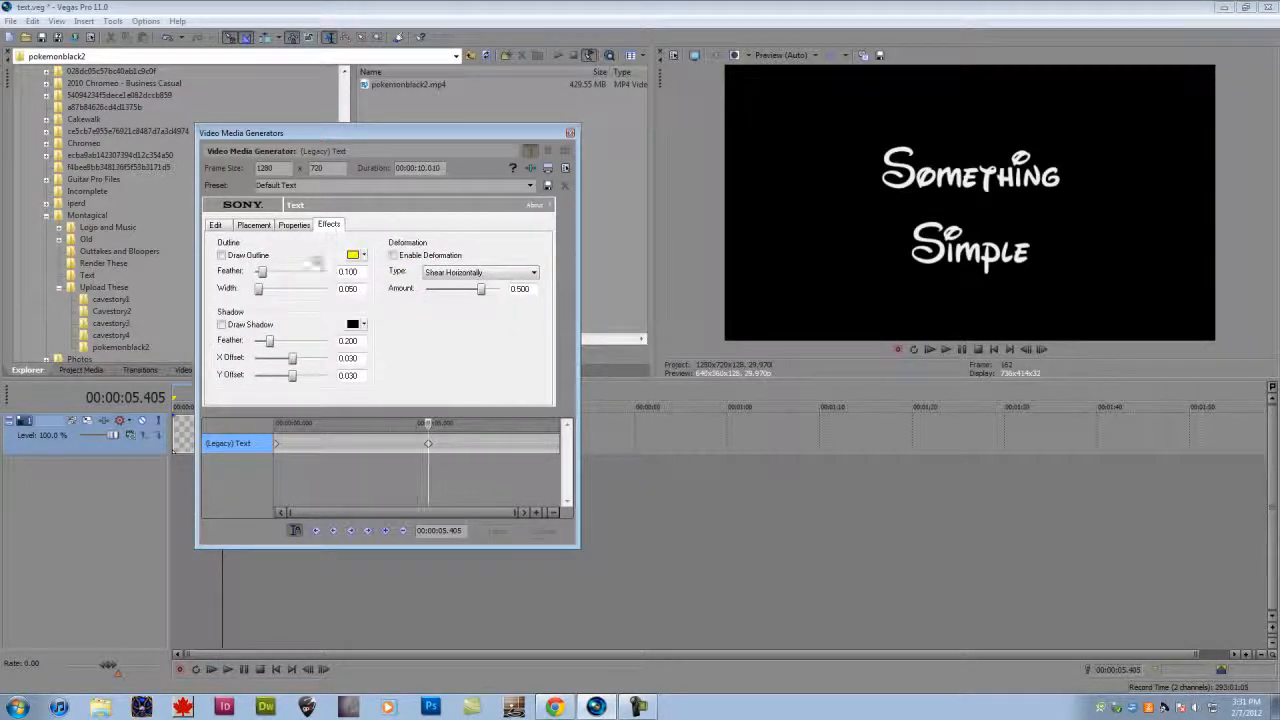
click(241, 257)
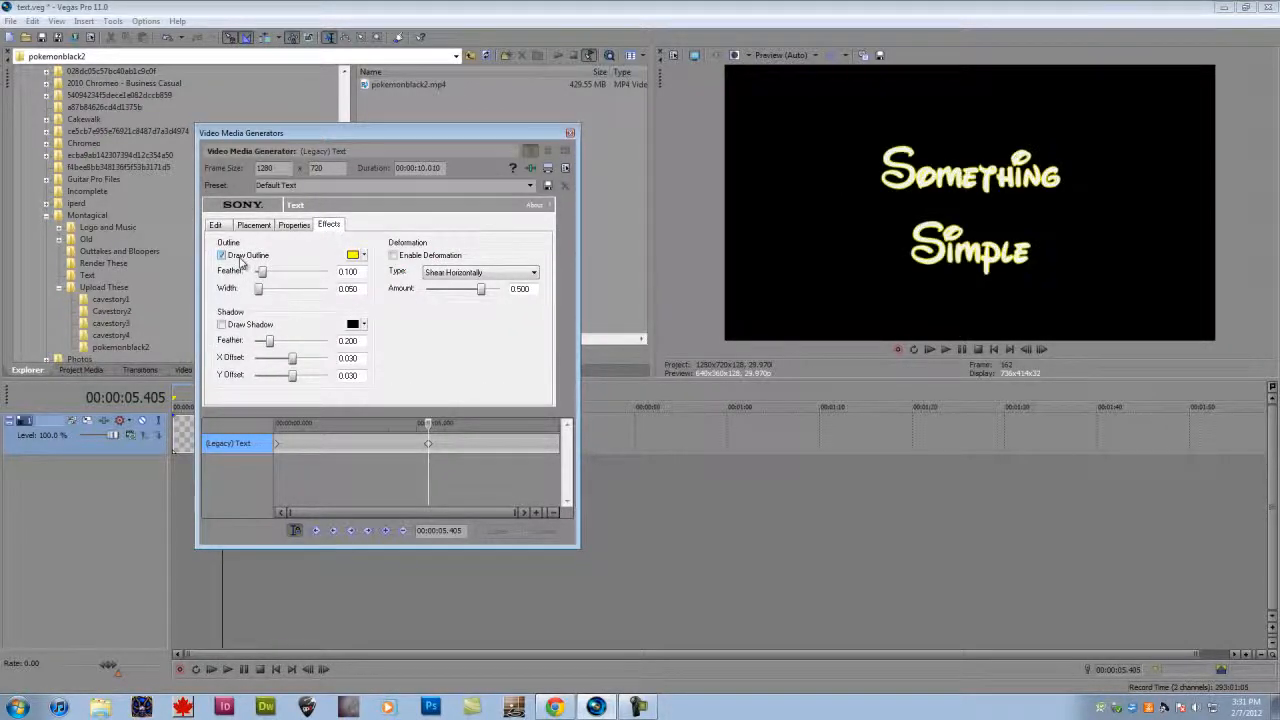
drag(261, 272, 286, 289)
click(250, 324)
mouse_move(269, 341)
mouse_down()
mouse_move(317, 341)
mouse_move(288, 343)
mouse_move(323, 360)
mouse_move(268, 358)
mouse_up()
click(244, 324)
click(248, 256)
Try deforming the text with Shear Horizontally and with Curve Bottom at about -0.455, and turn deformation off.
click(400, 256)
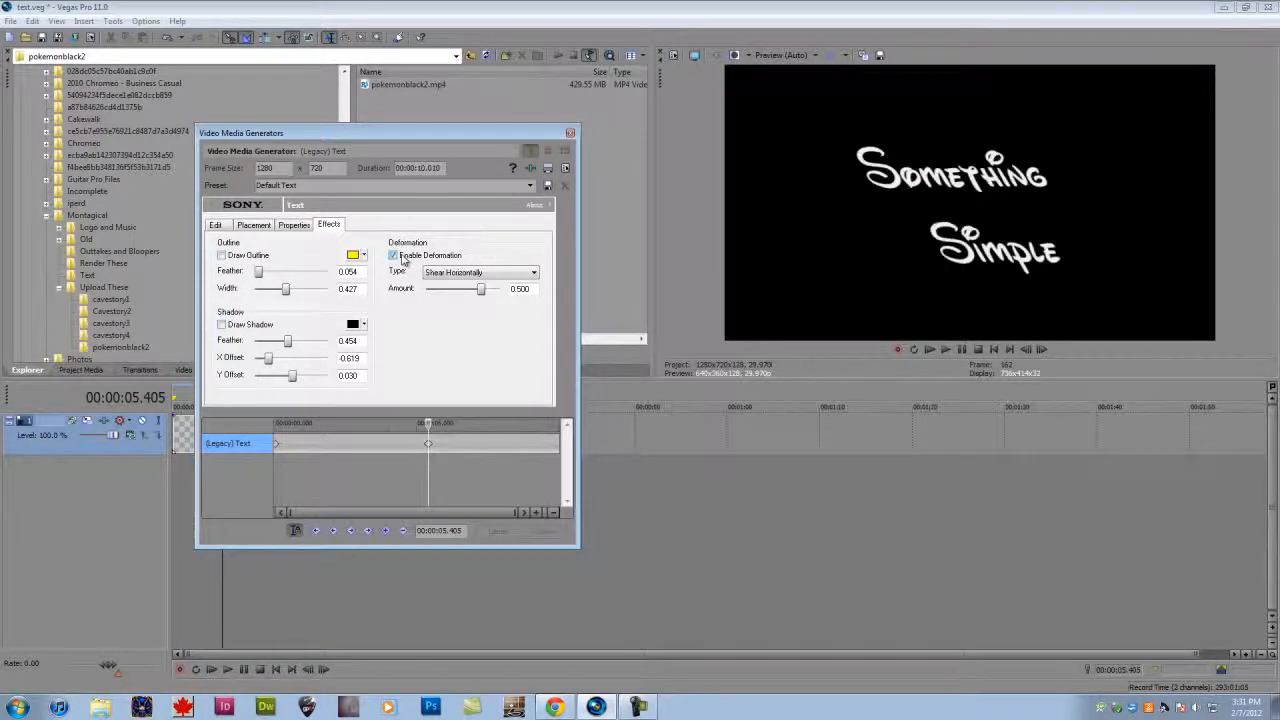
click(481, 273)
click(478, 362)
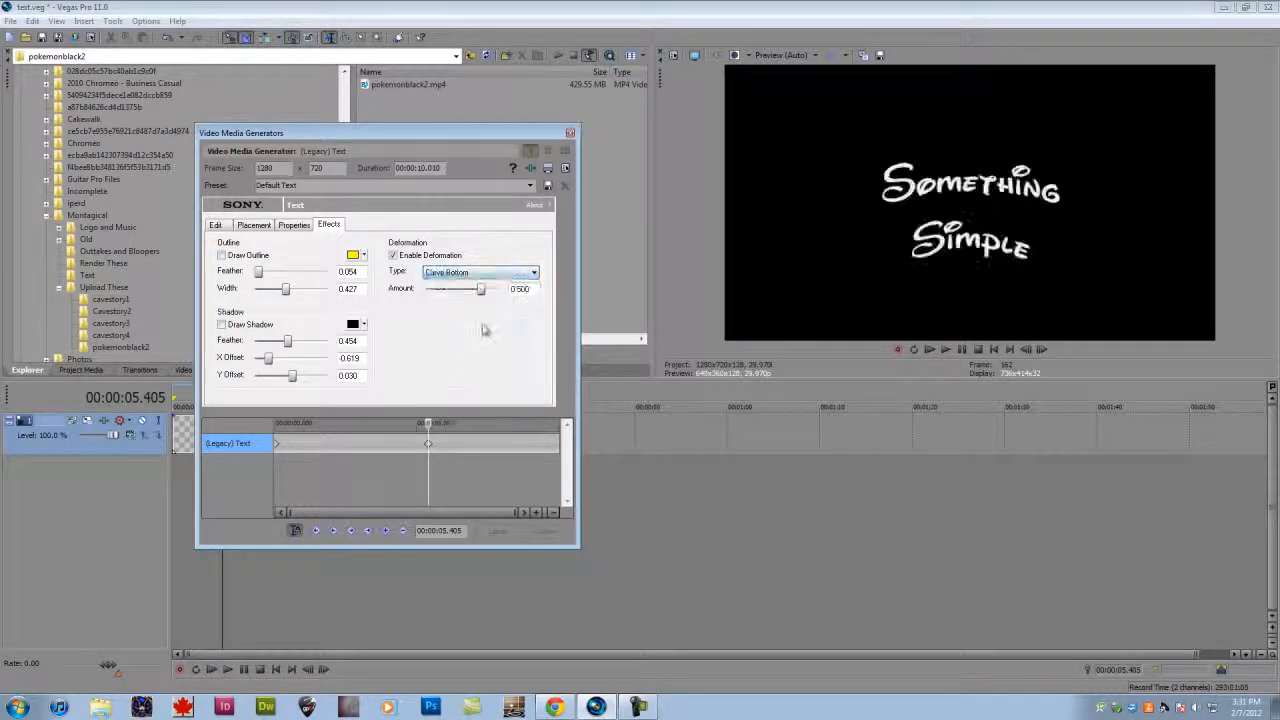
drag(488, 291, 445, 289)
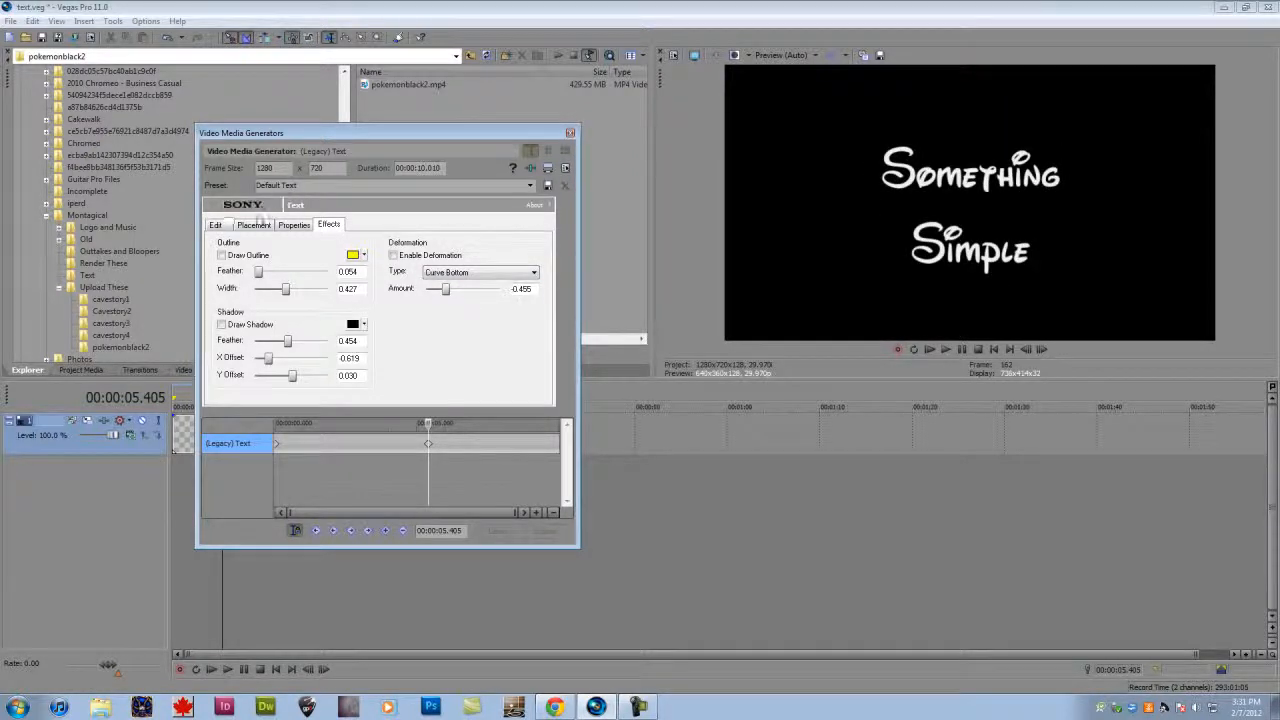
Extend the text event on the timeline to about 19.820 seconds and match the generator's duration to the event length.
click(215, 225)
drag(537, 135, 737, 177)
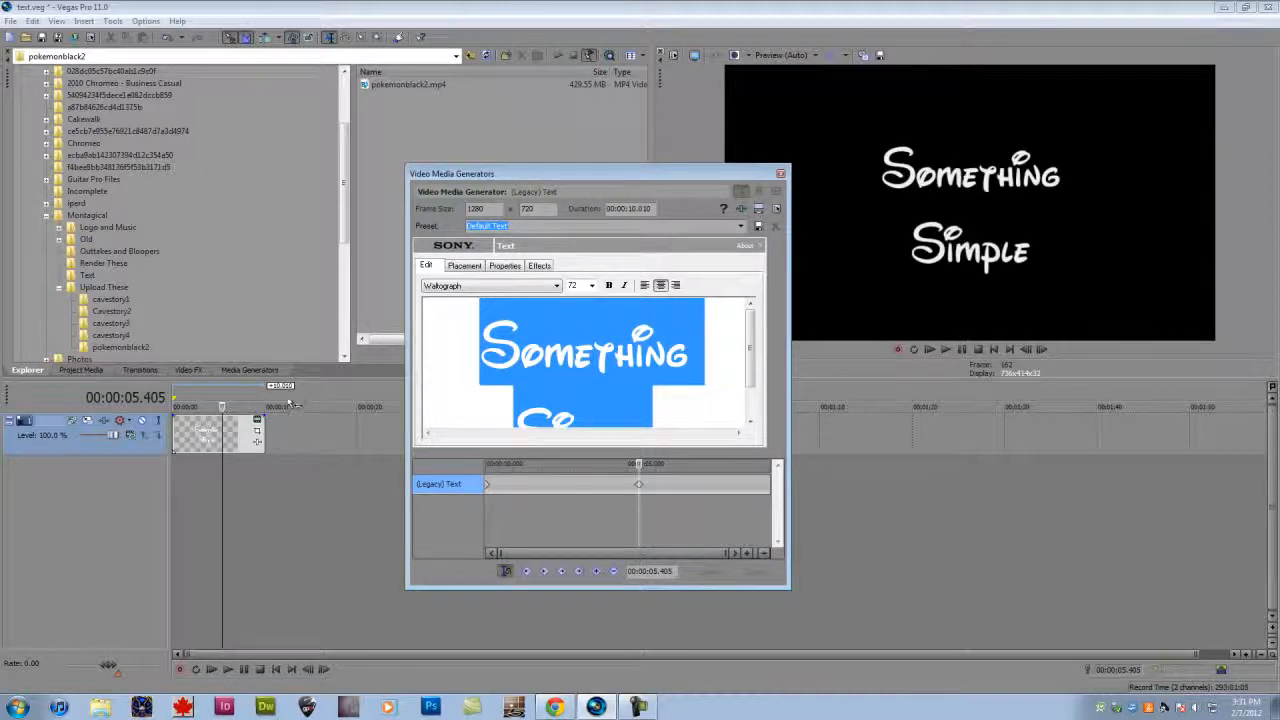
drag(258, 432, 348, 434)
drag(628, 172, 624, 149)
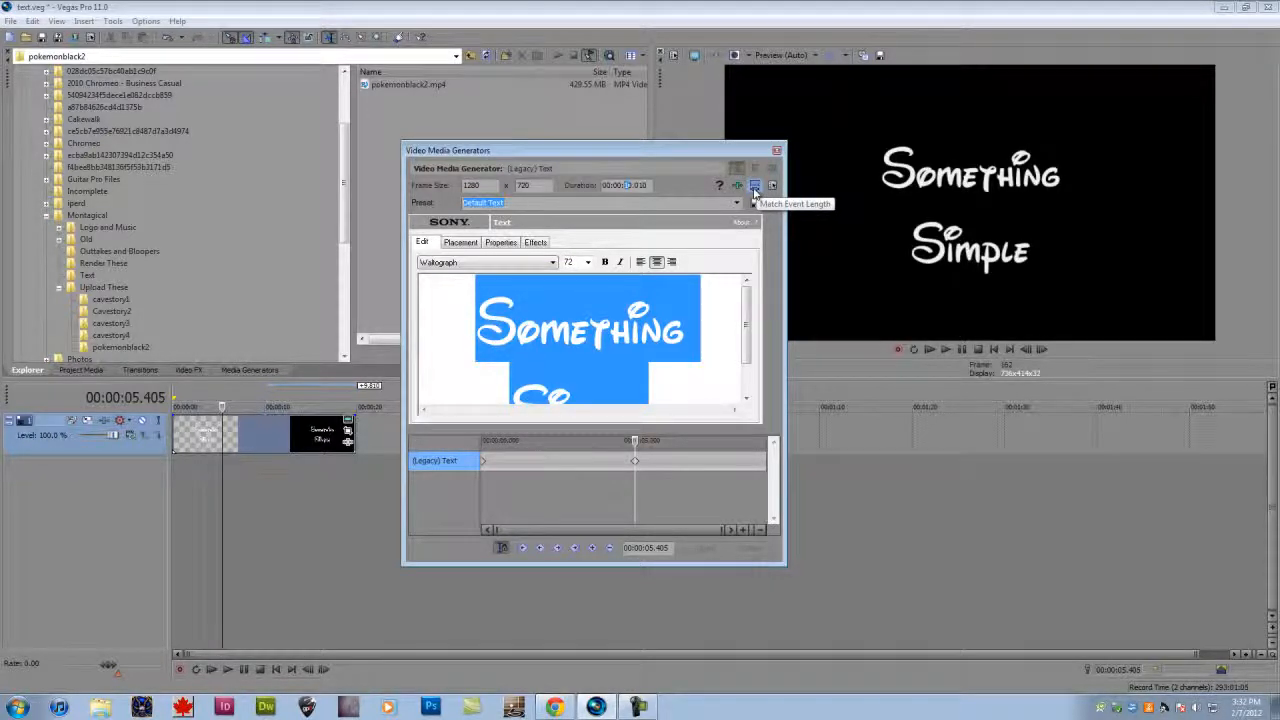
click(755, 188)
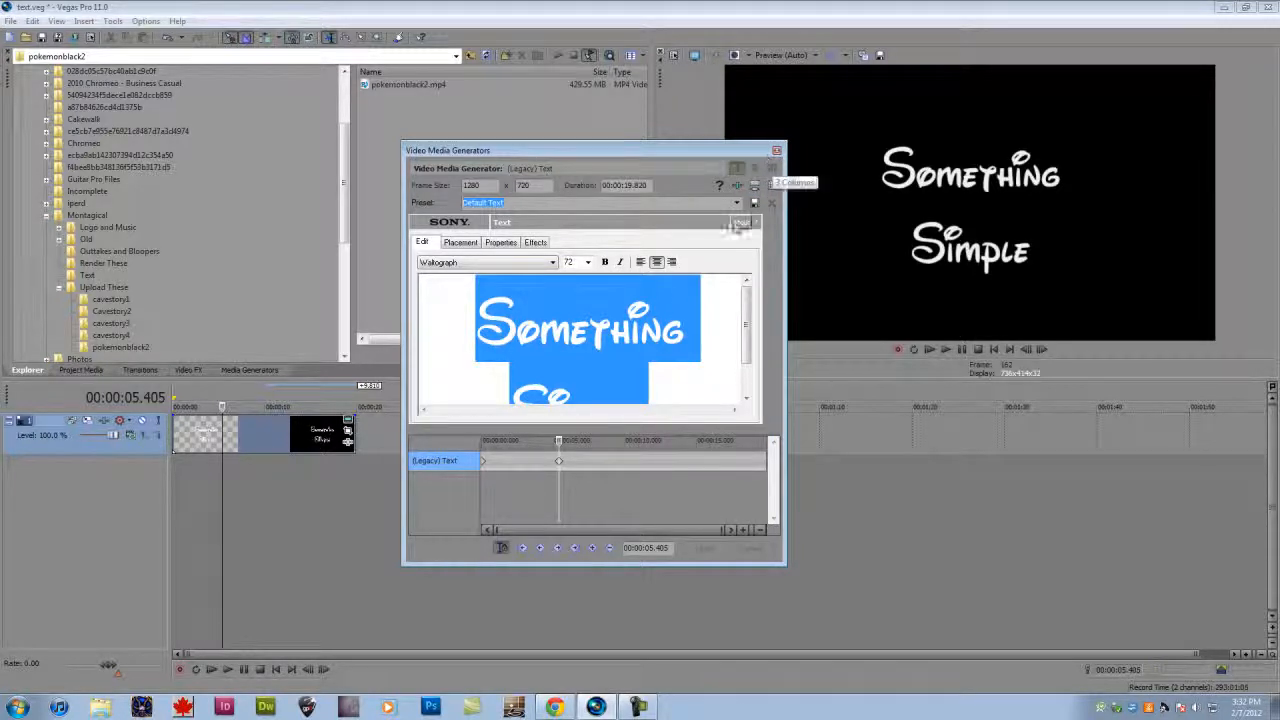
Delete the text's animation keyframe at 00:00:05.405 and close the media generator.
click(562, 465)
click(561, 466)
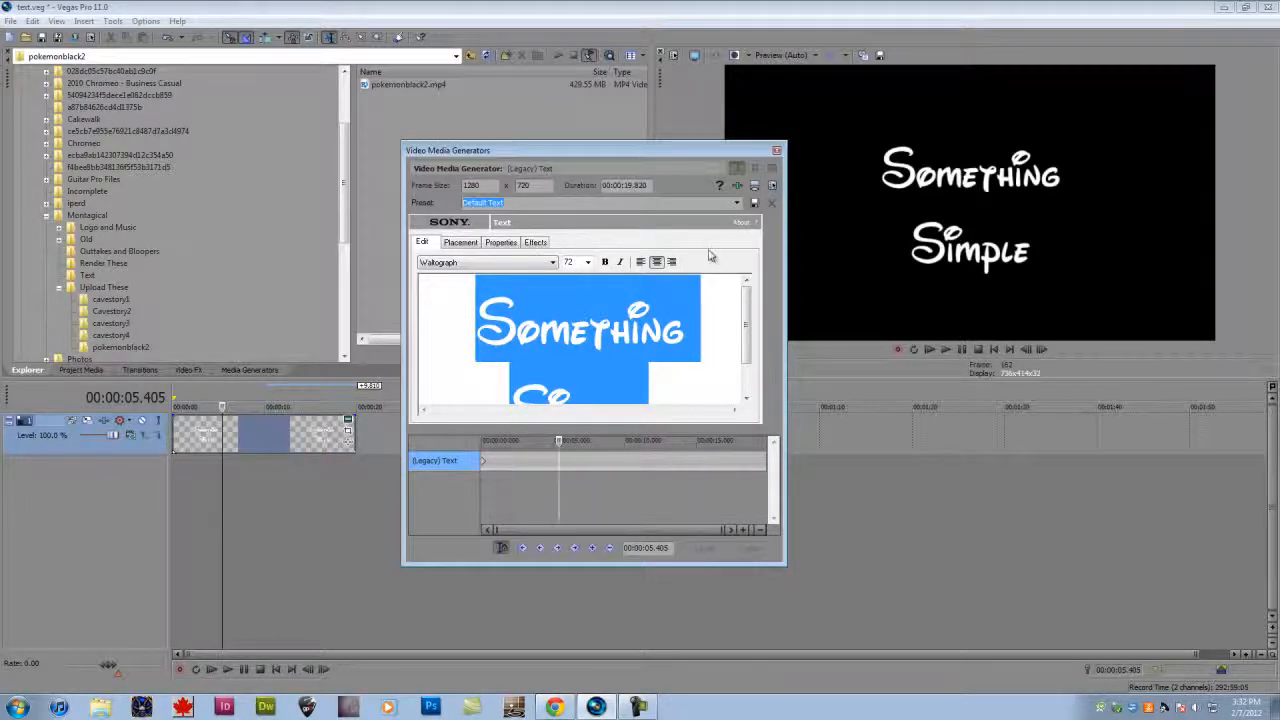
click(778, 151)
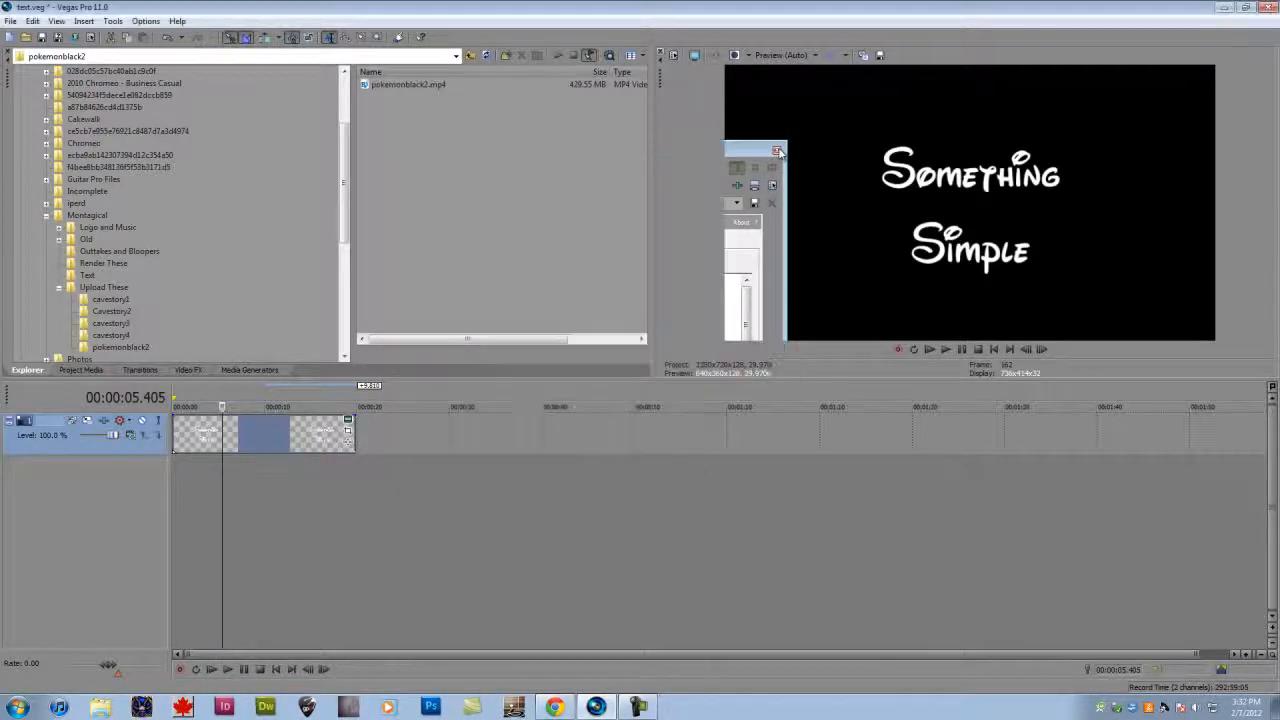
Delete the "Something Simple" text event from the timeline.
click(285, 445)
click(266, 436)
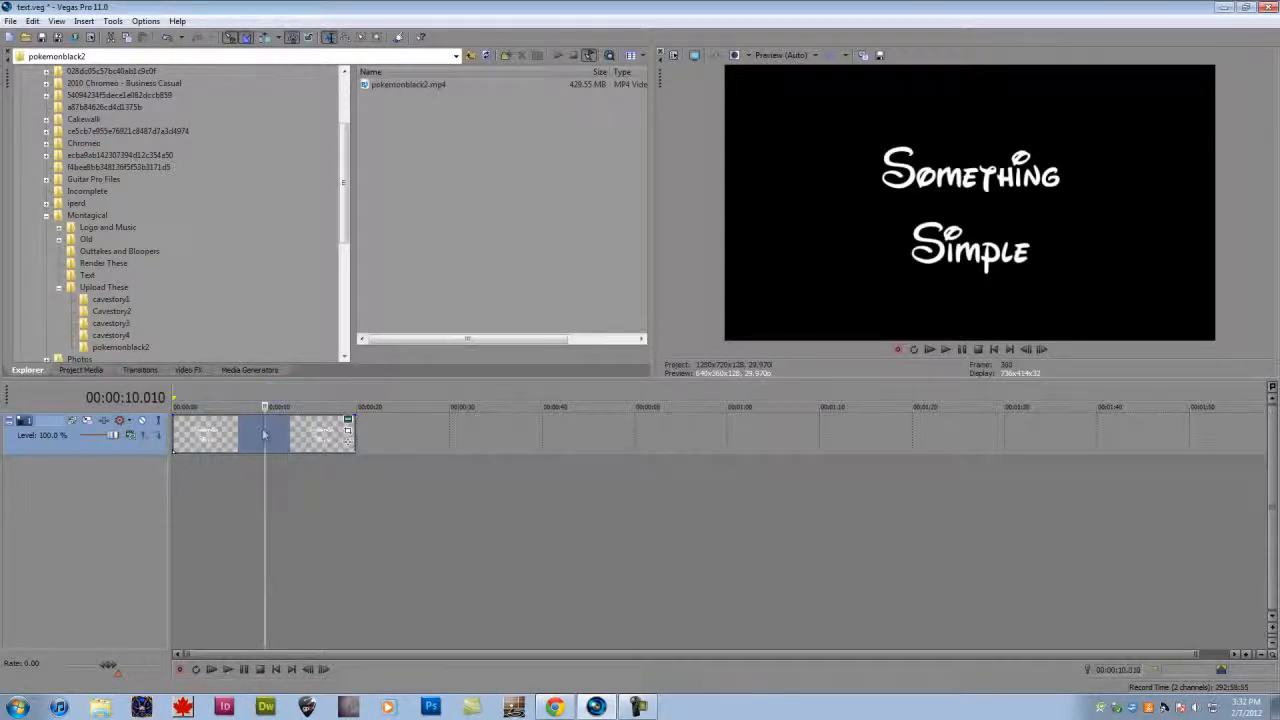
key(Delete)
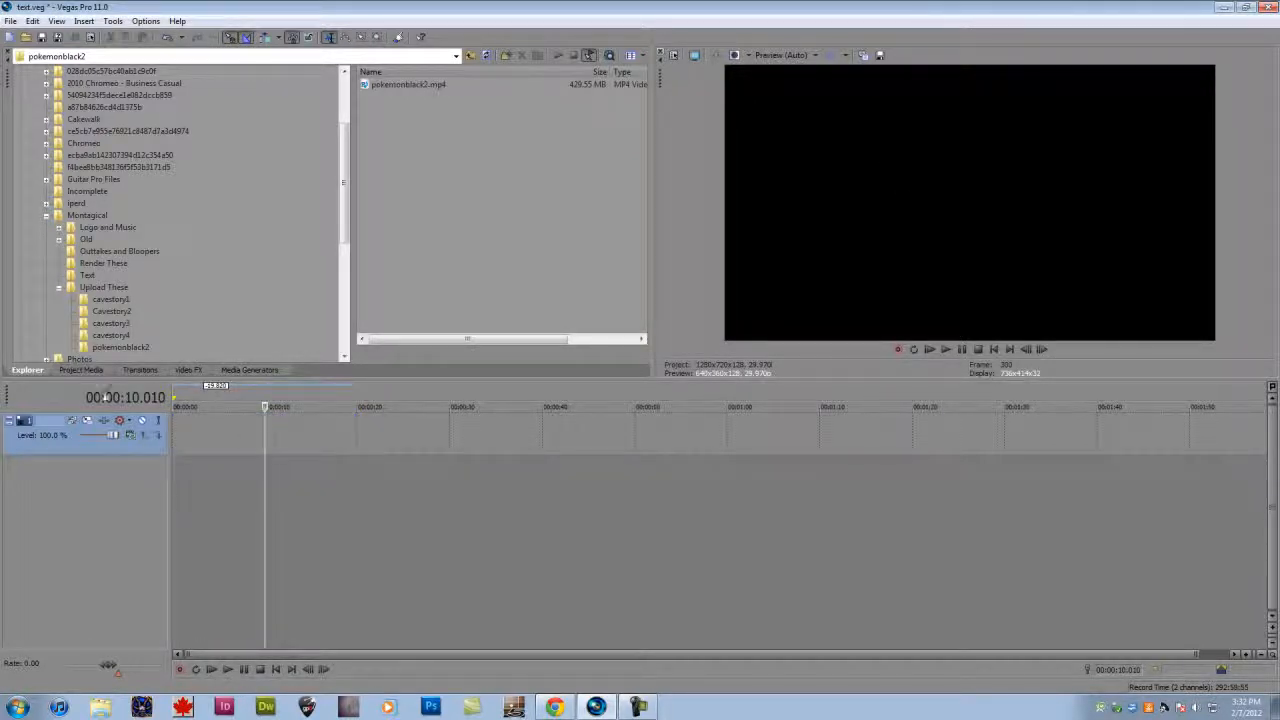
Add pokemonblack2.mp4 to the start of the timeline on new tracks below the empty video track.
drag(396, 86, 393, 116)
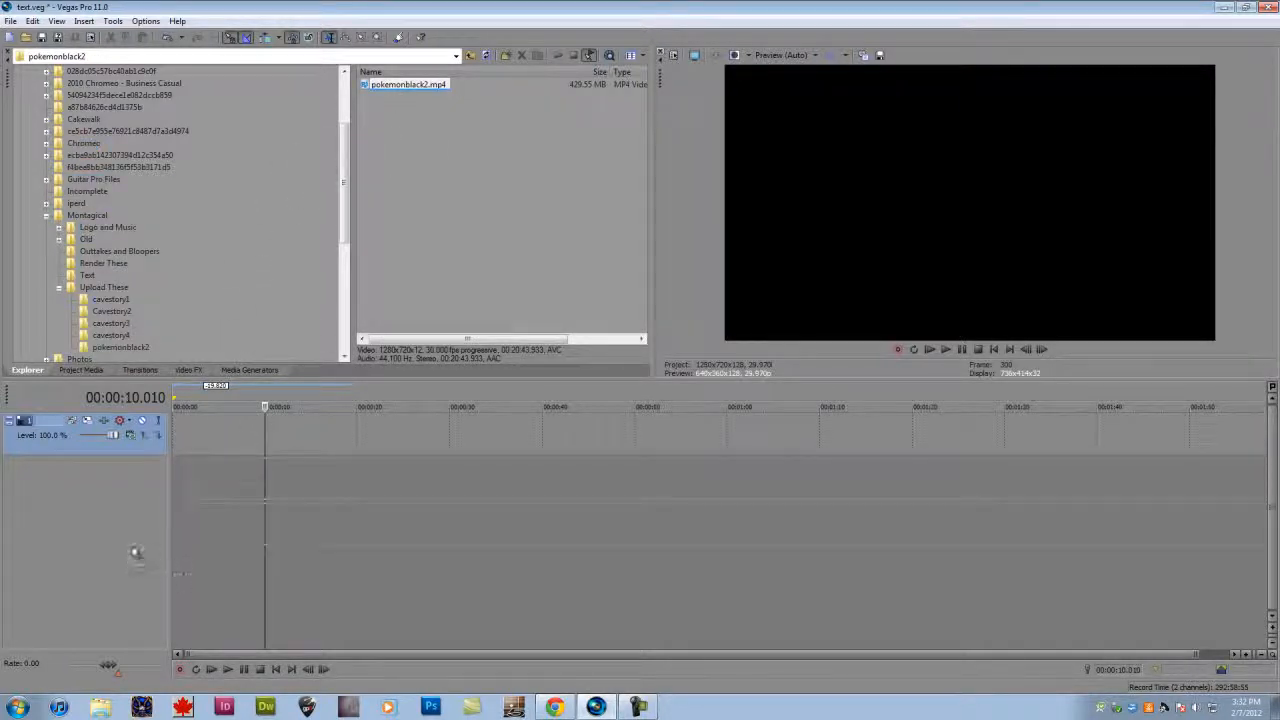
drag(136, 551, 136, 551)
click(10, 21)
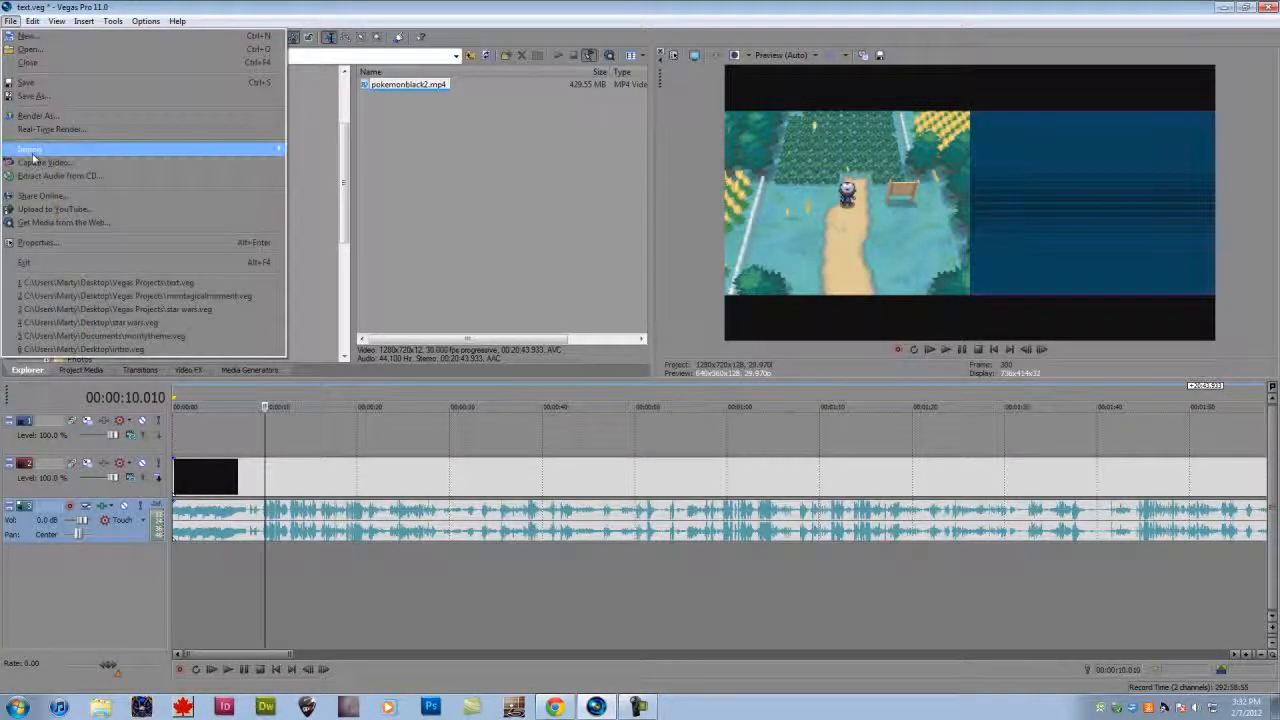
click(366, 446)
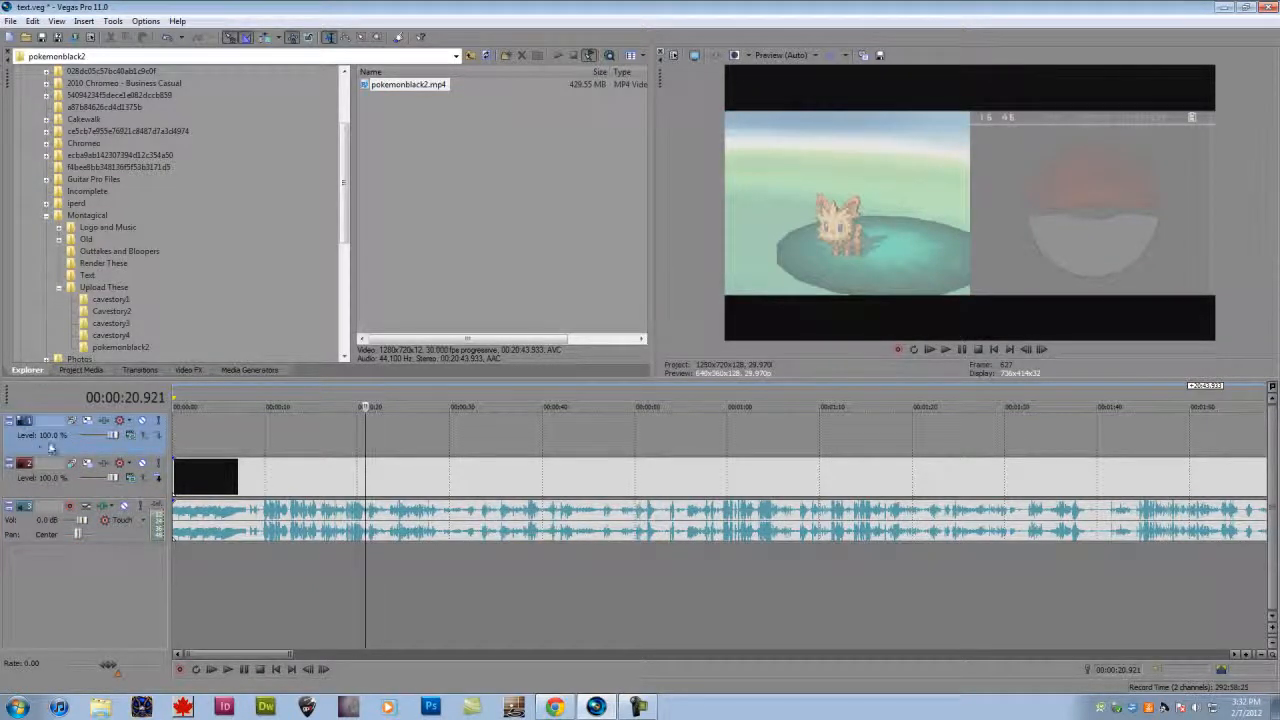
right_click(98, 541)
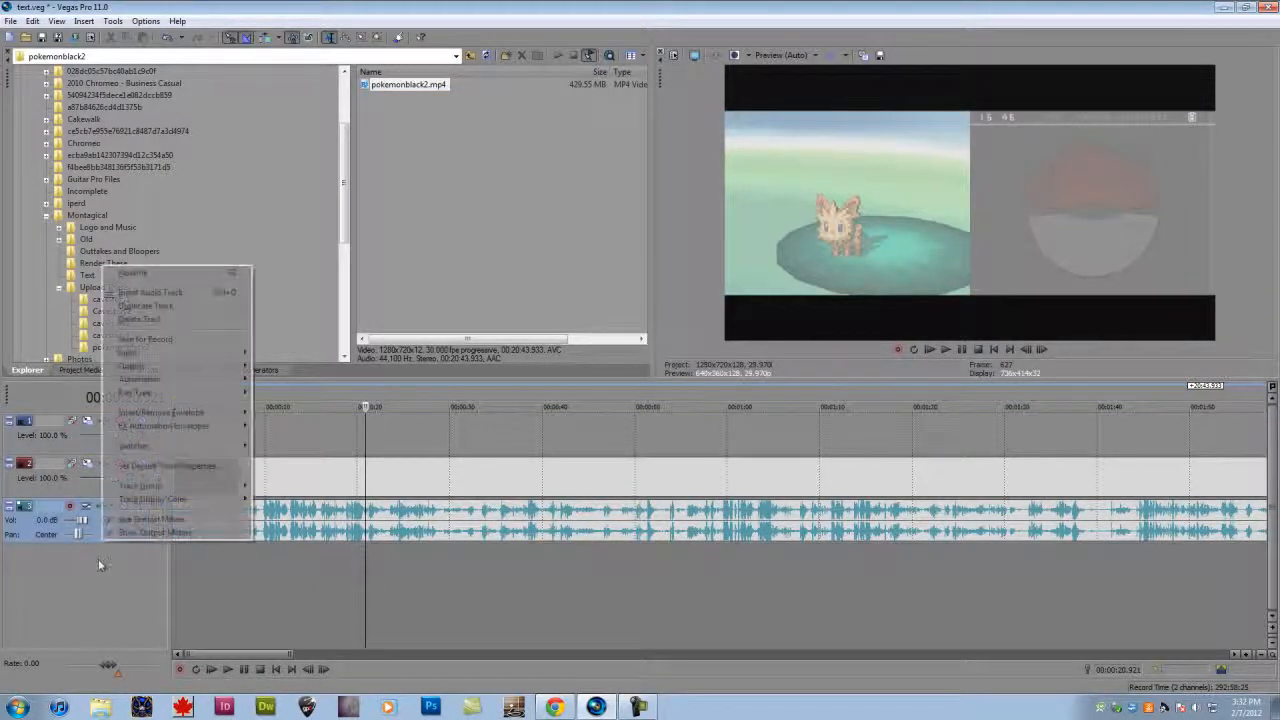
right_click(98, 562)
Insert a Sony Titles & Text event on the empty video track at 00:00:16.650.
click(76, 450)
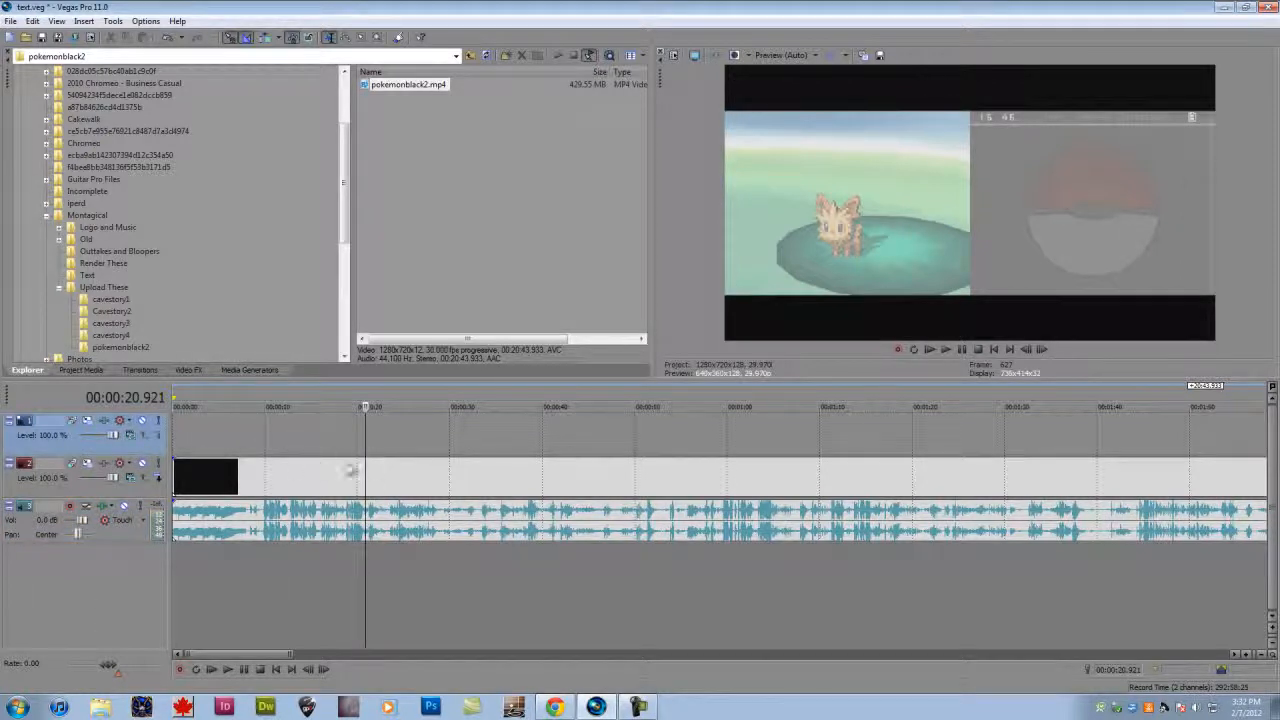
click(352, 472)
click(326, 445)
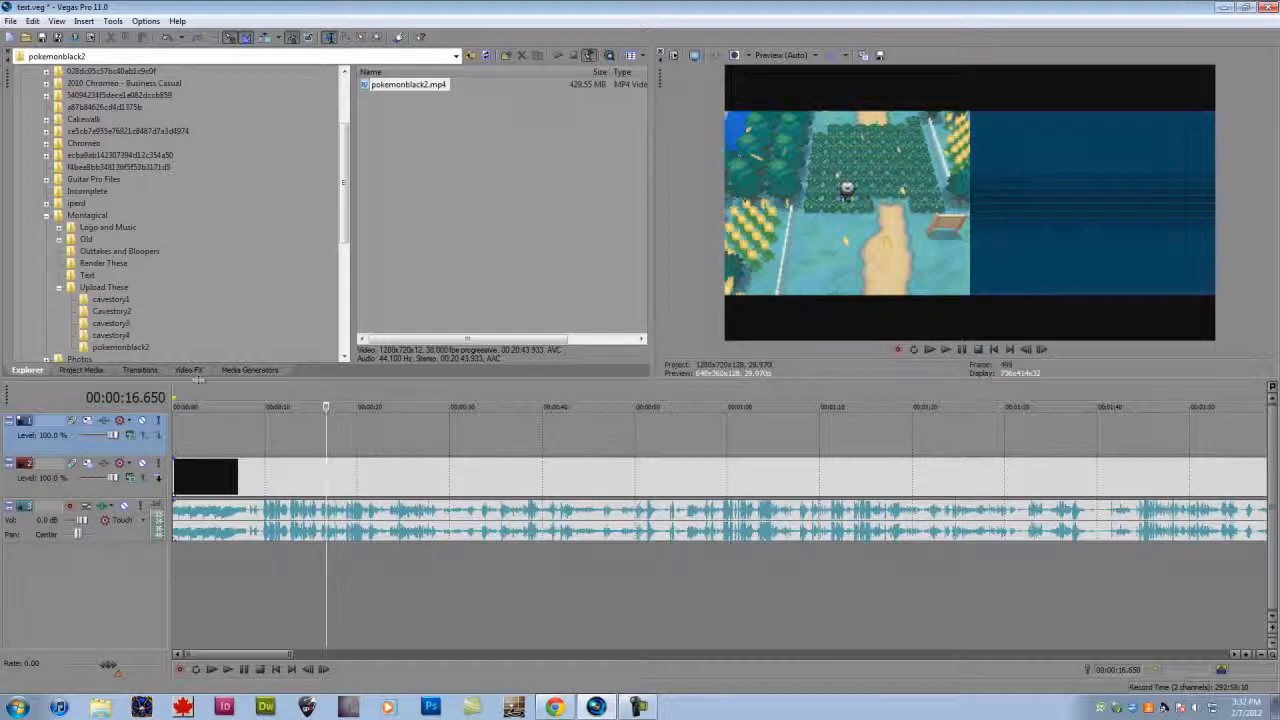
click(189, 370)
right_click(347, 440)
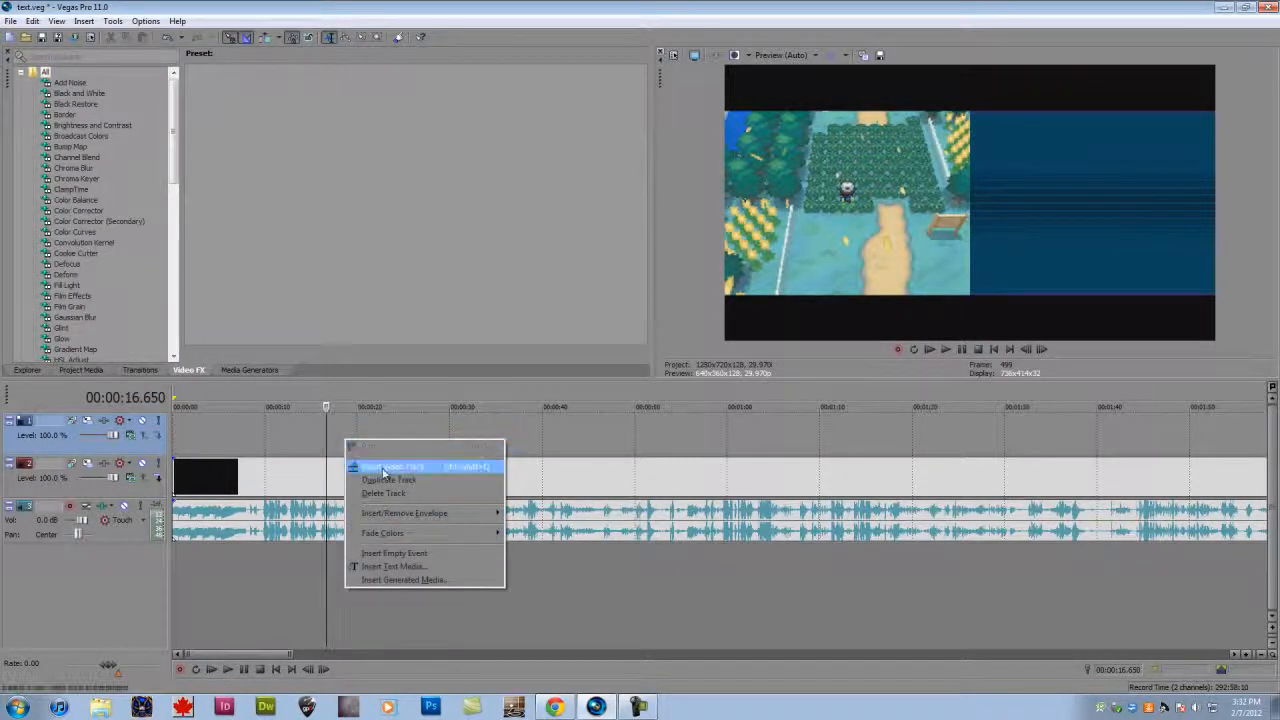
click(392, 579)
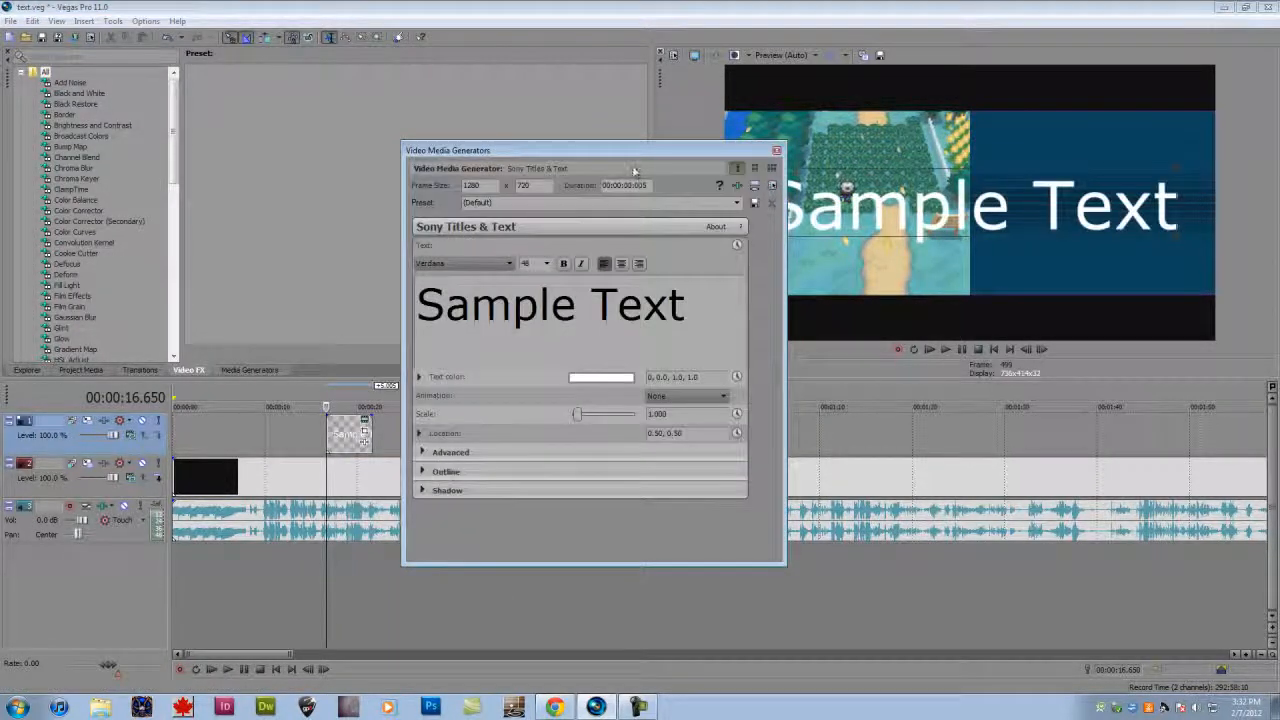
drag(630, 152, 500, 176)
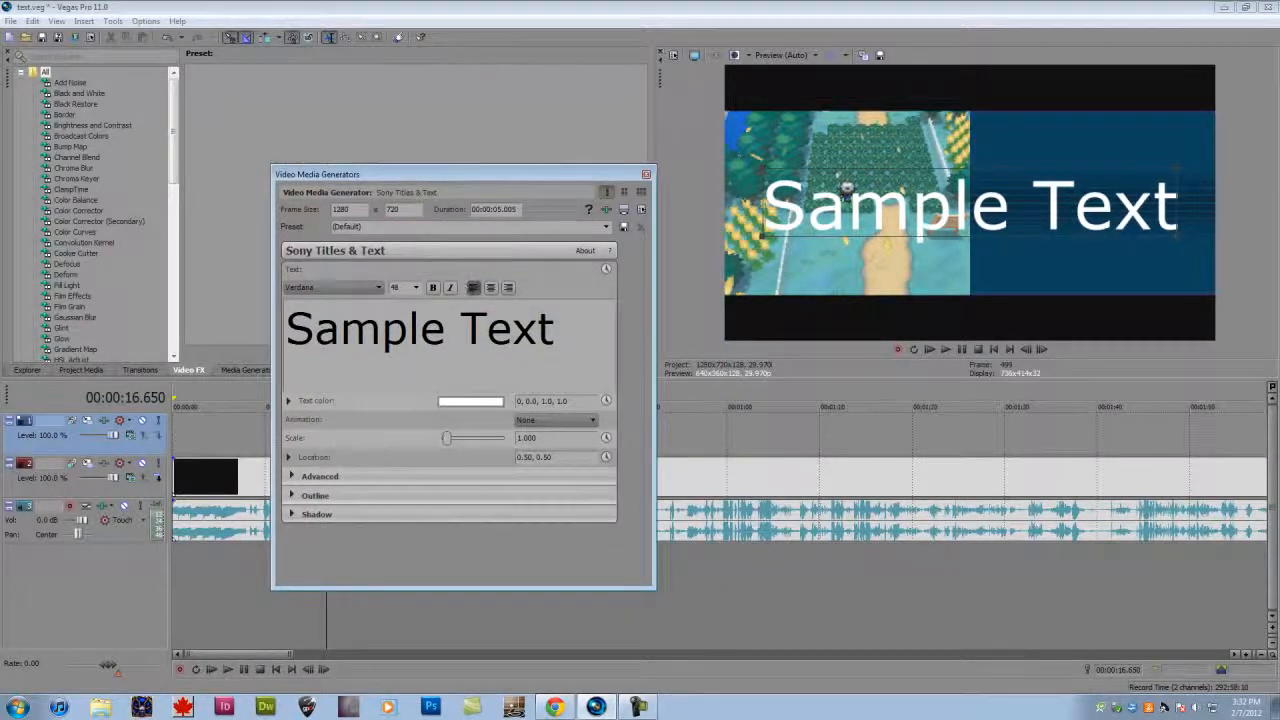
Replace the sample text with "Lol Pokemon" and select all of it.
click(578, 344)
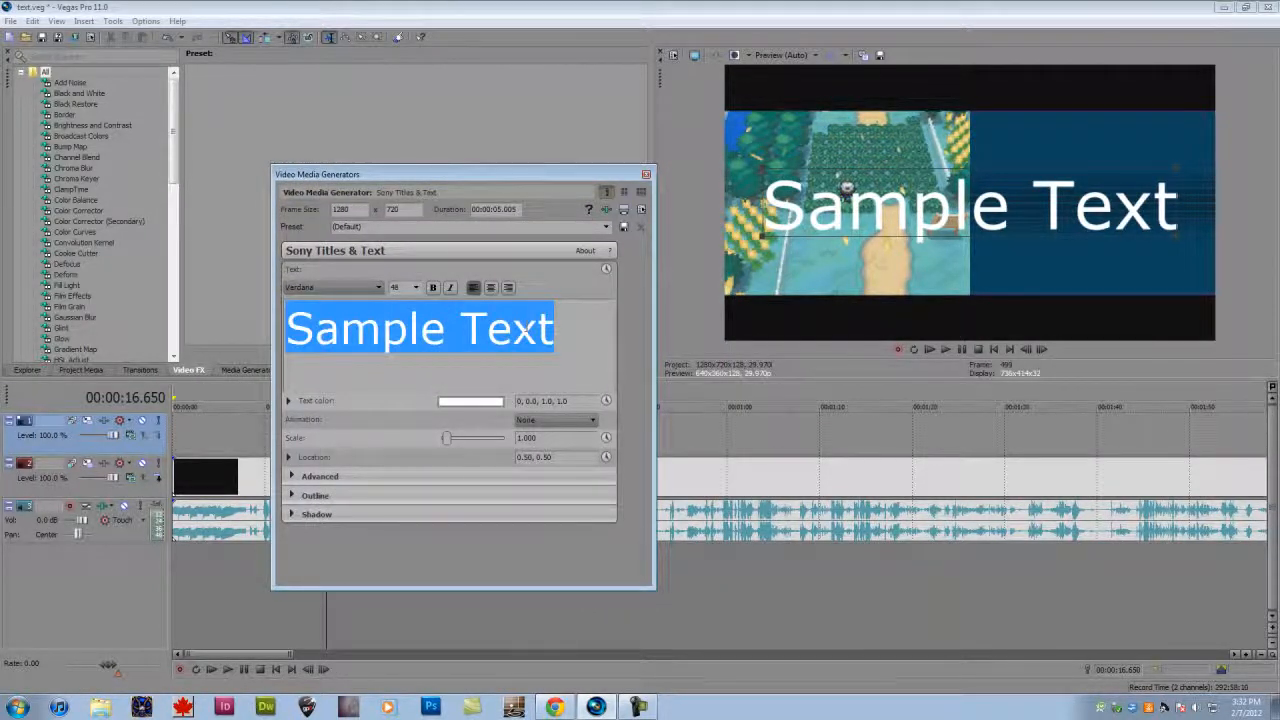
text(Lol Pok)
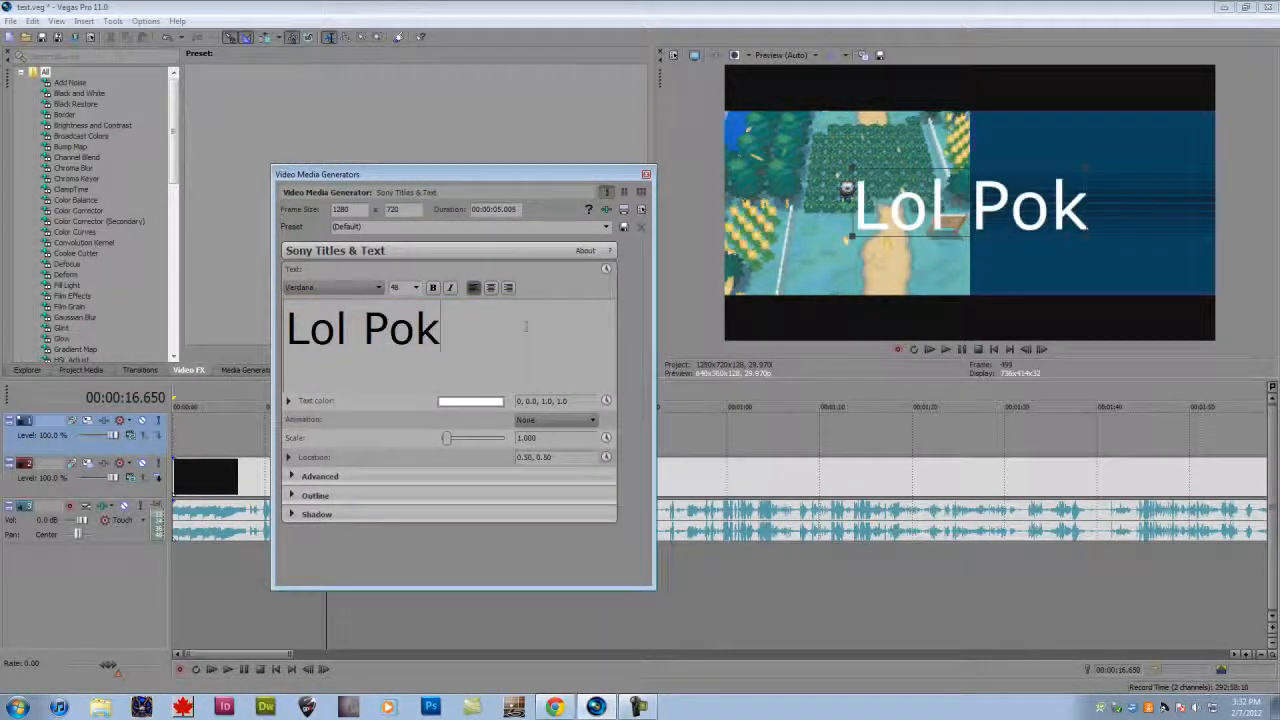
text(emon)
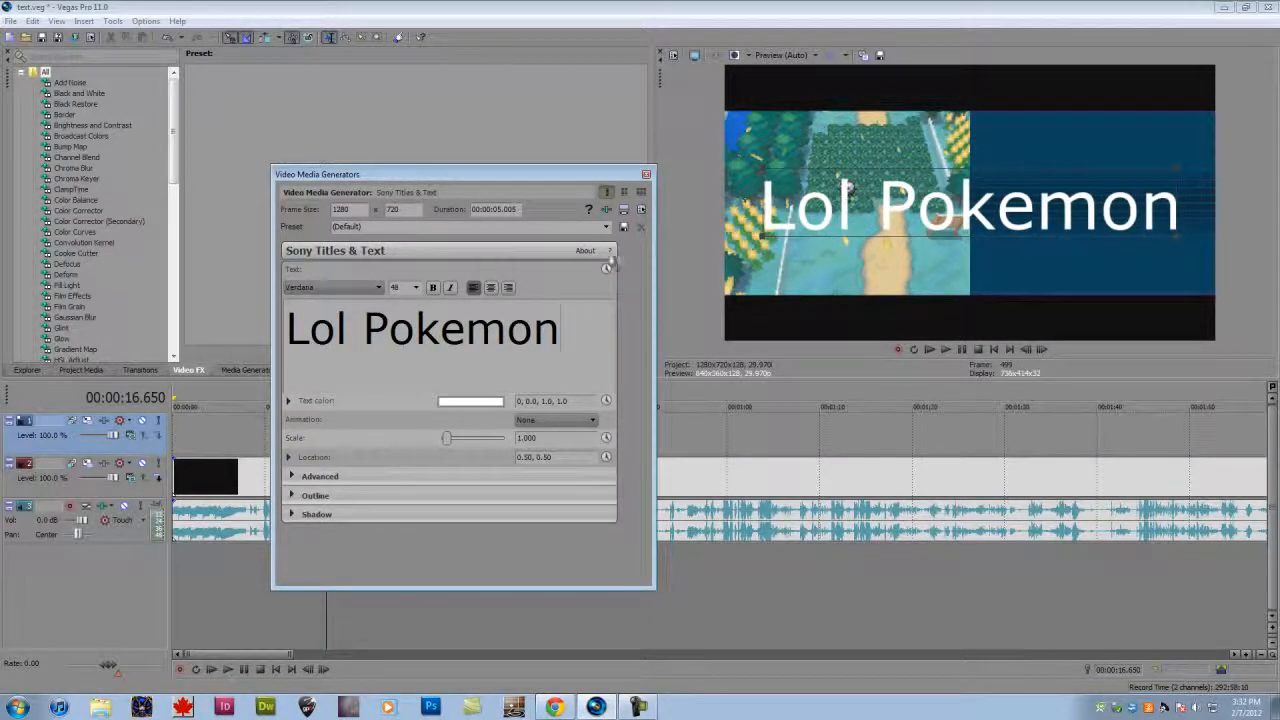
drag(572, 335, 286, 335)
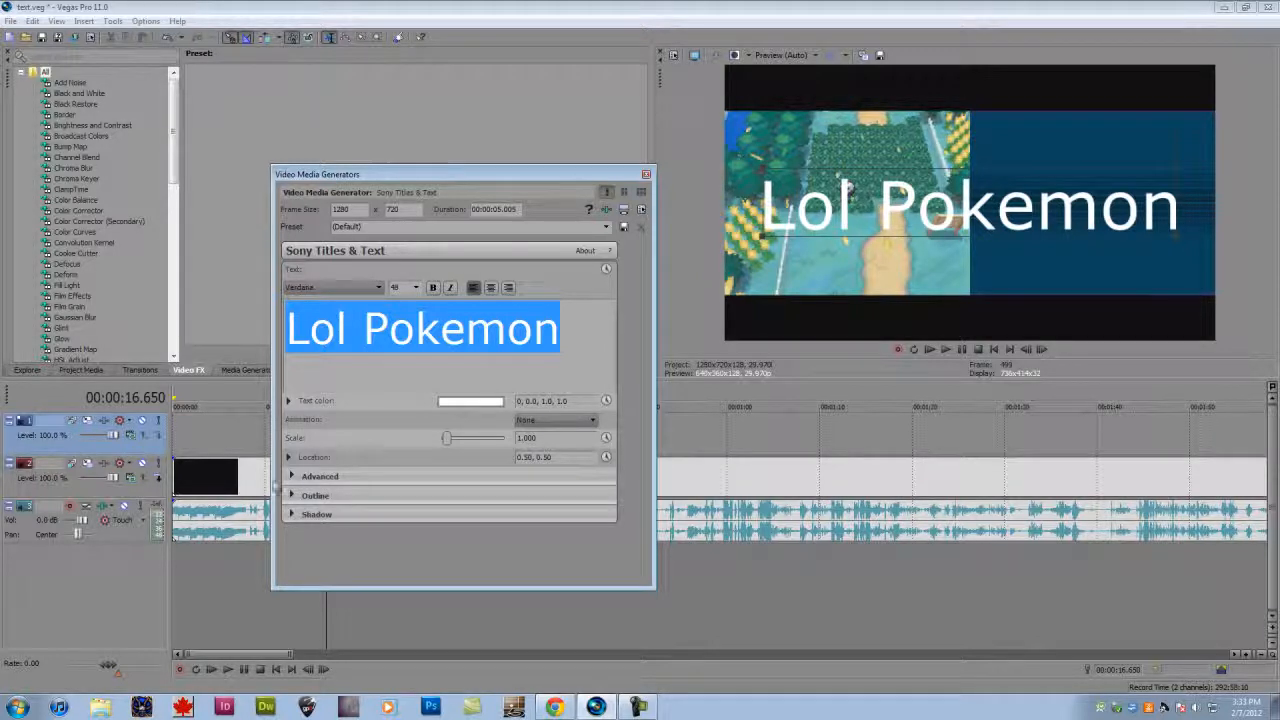
click(290, 477)
click(290, 477)
click(289, 458)
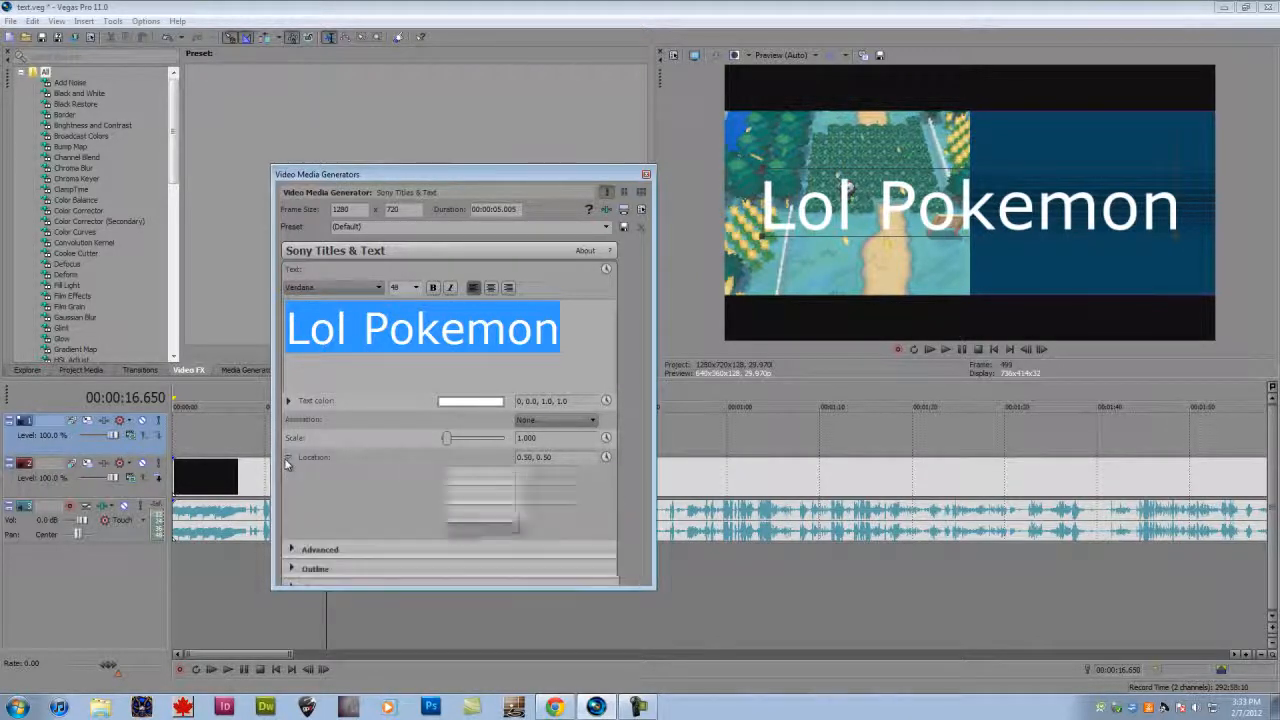
click(289, 458)
click(291, 477)
click(291, 477)
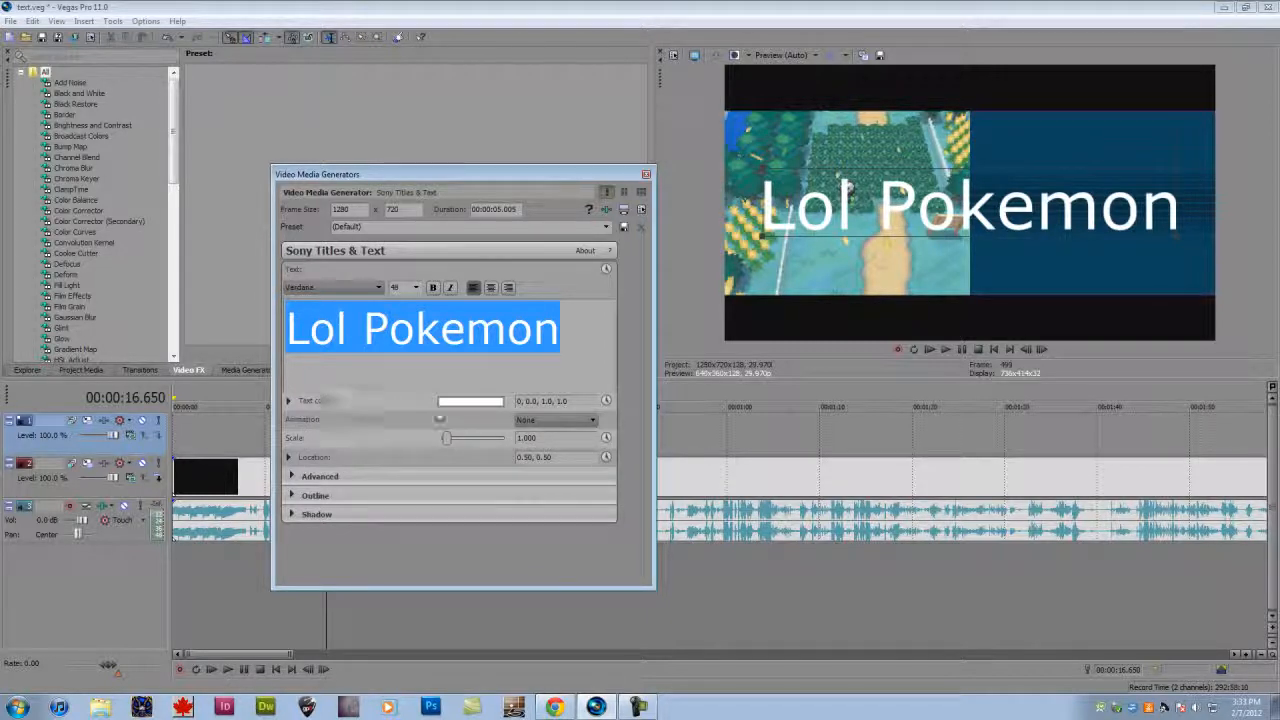
Set the font to Simplified Arabic Fixed, and try the Fly in from Right animation before applying Popup.
click(378, 287)
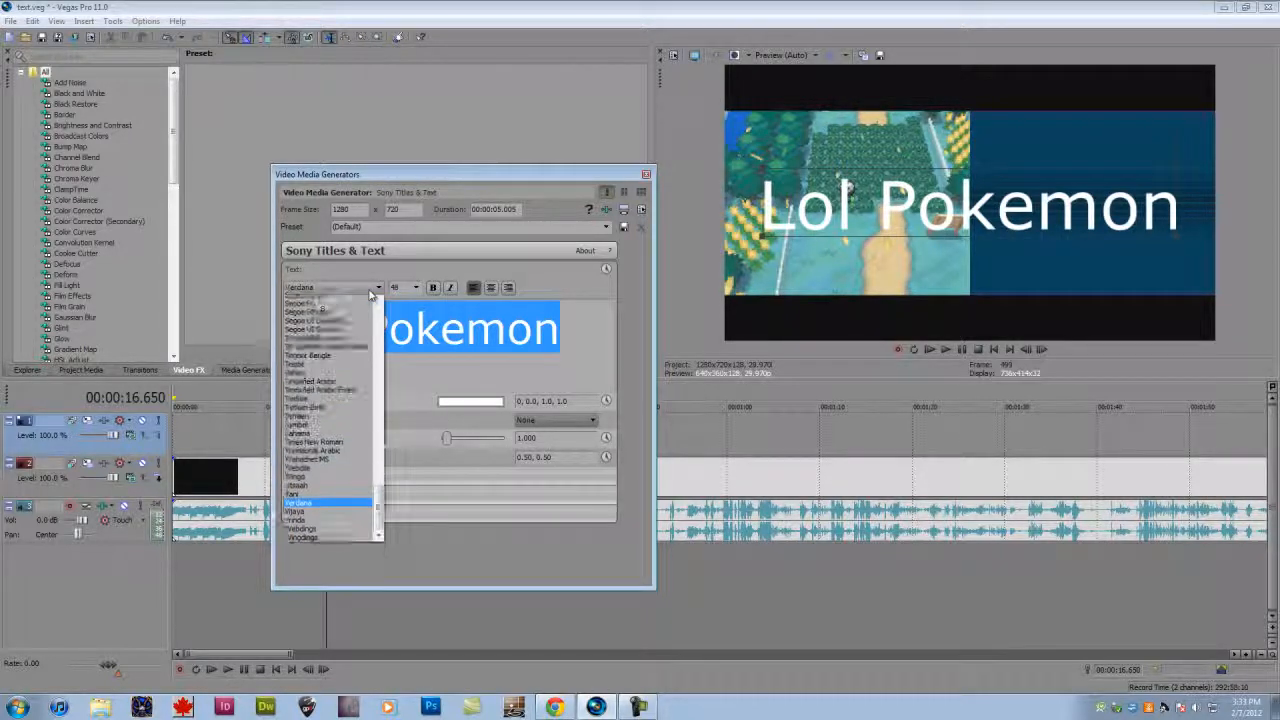
click(338, 404)
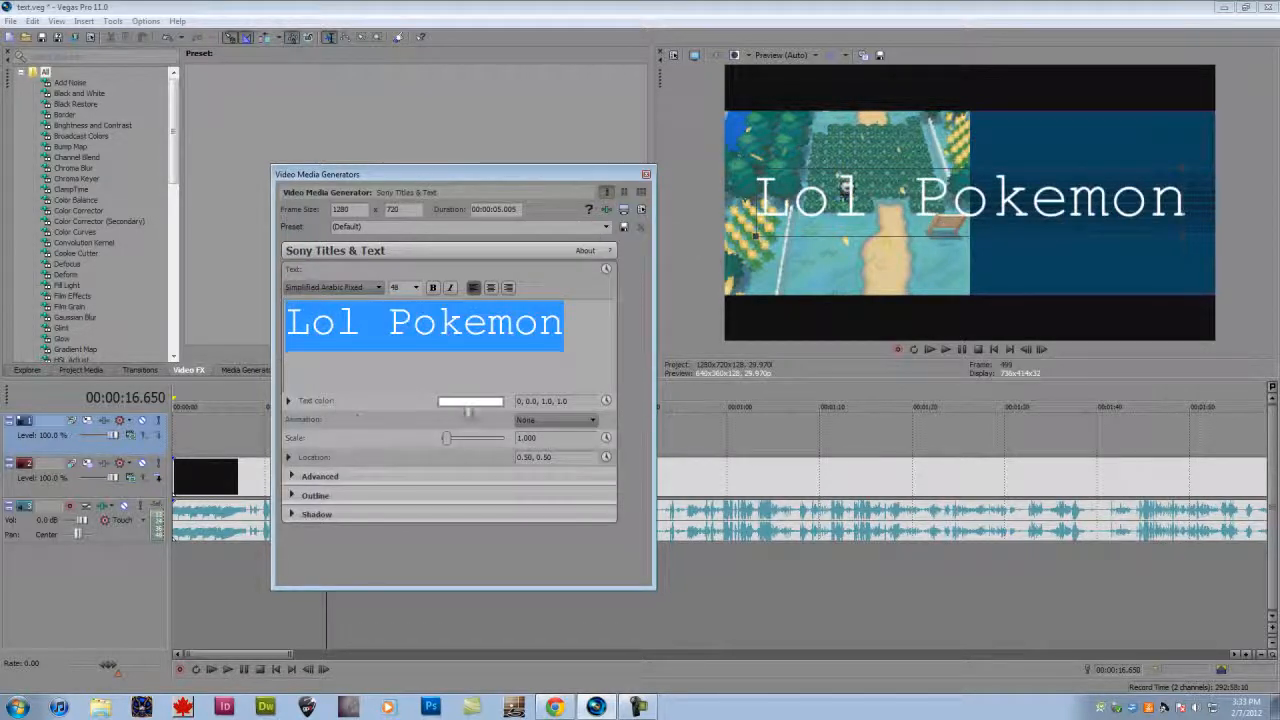
click(547, 422)
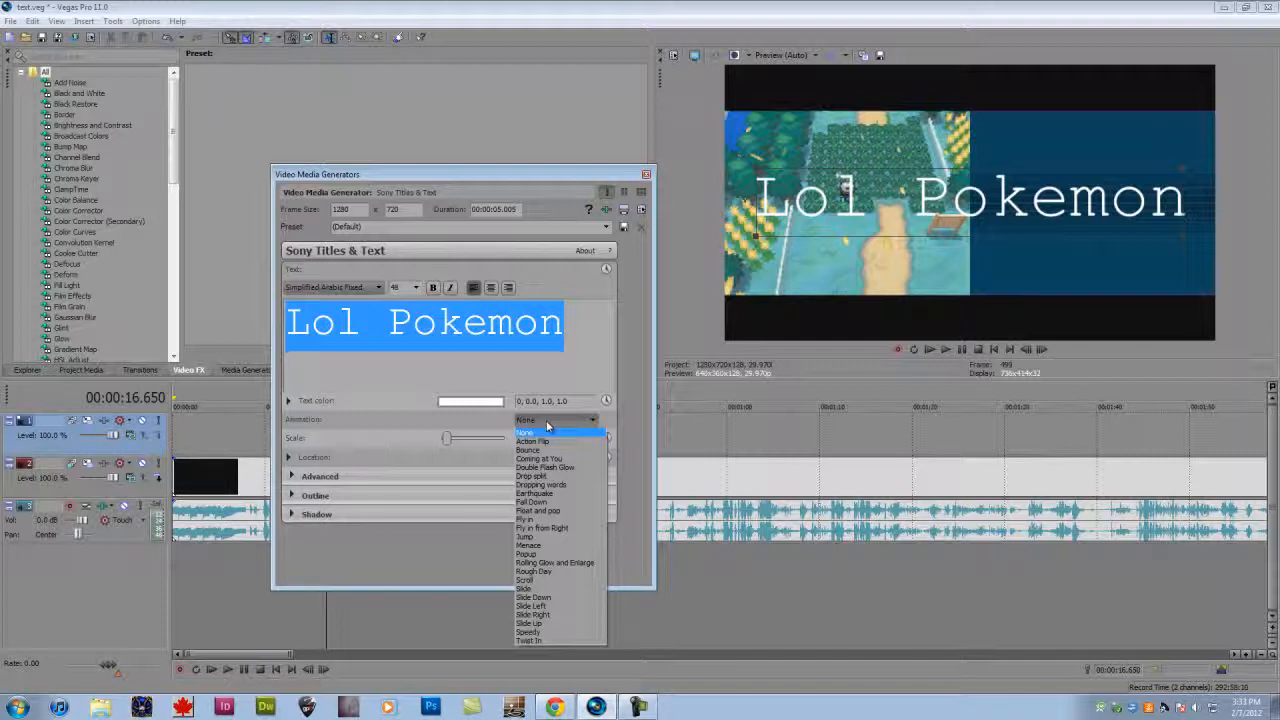
click(540, 527)
click(555, 420)
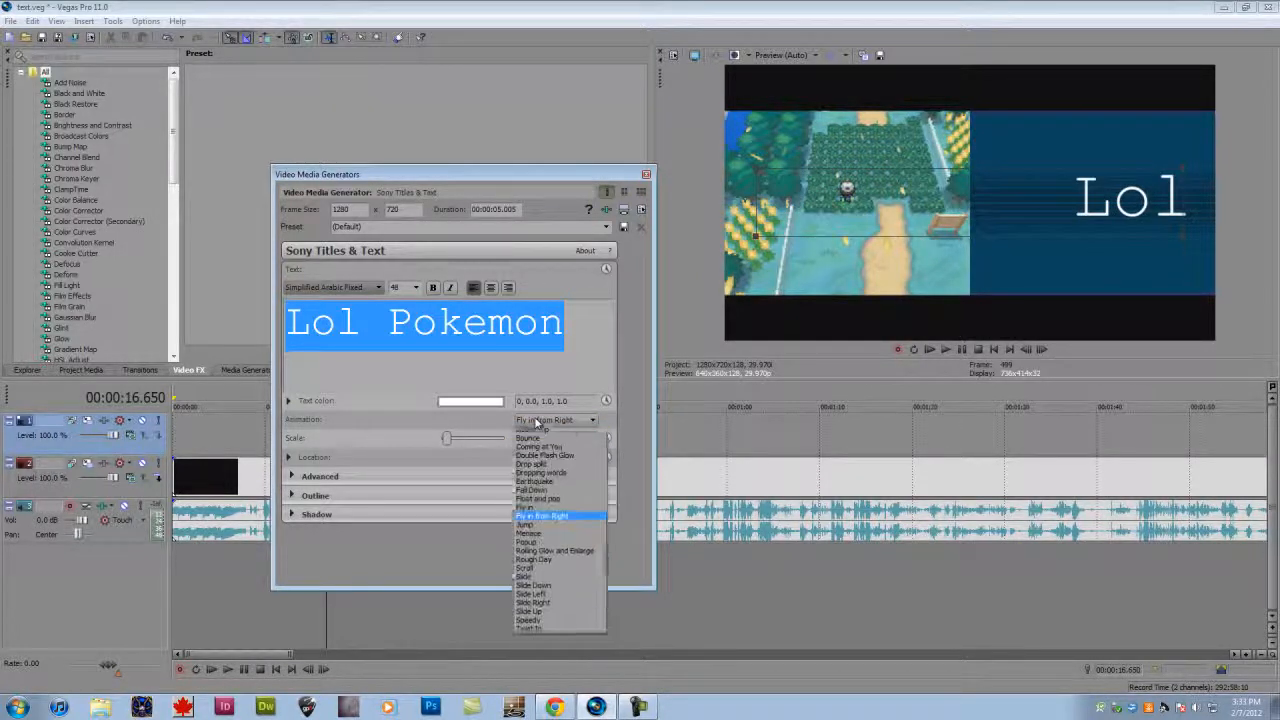
click(525, 553)
Play the start of the text event over the video to preview the Popup animation.
drag(497, 177, 614, 390)
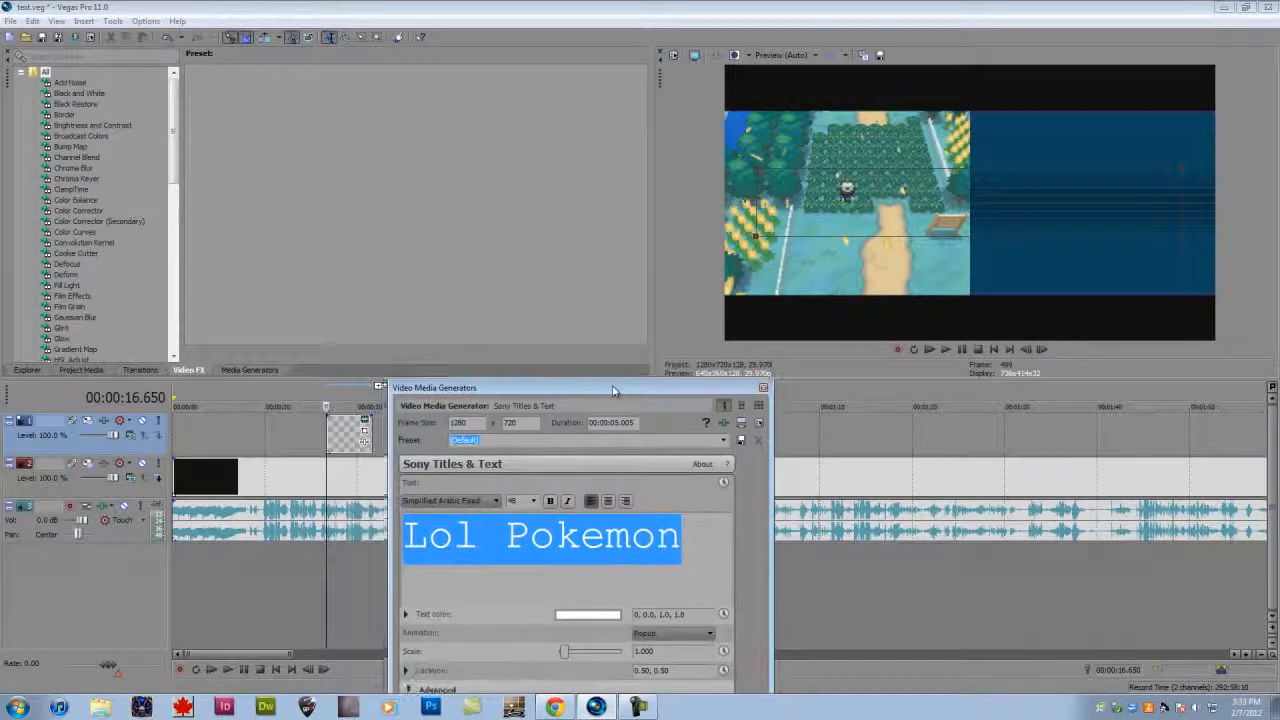
click(946, 350)
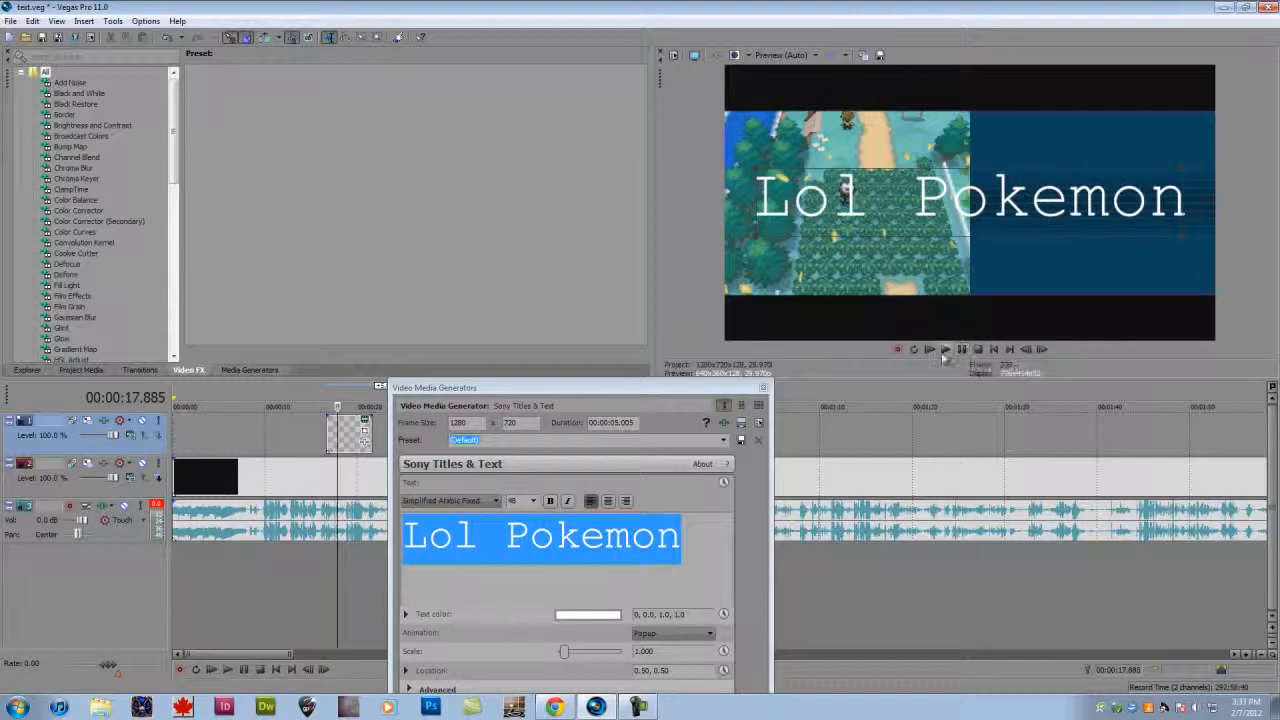
click(325, 432)
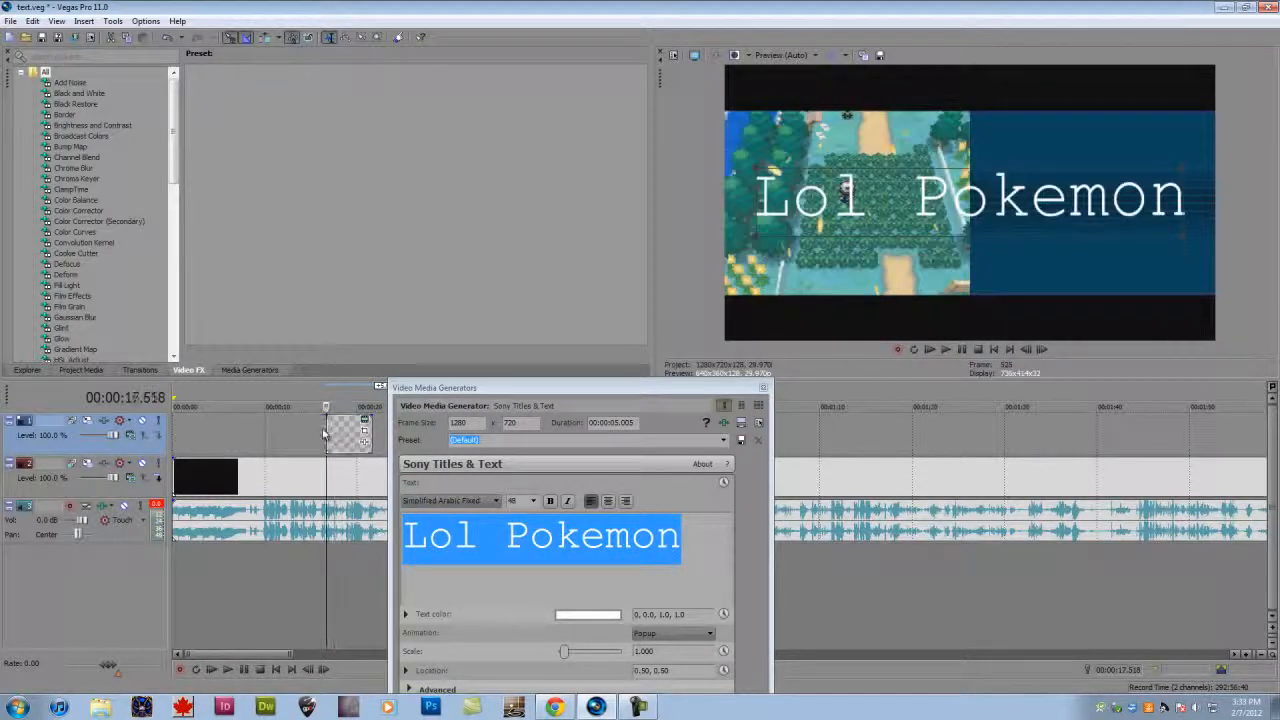
click(946, 350)
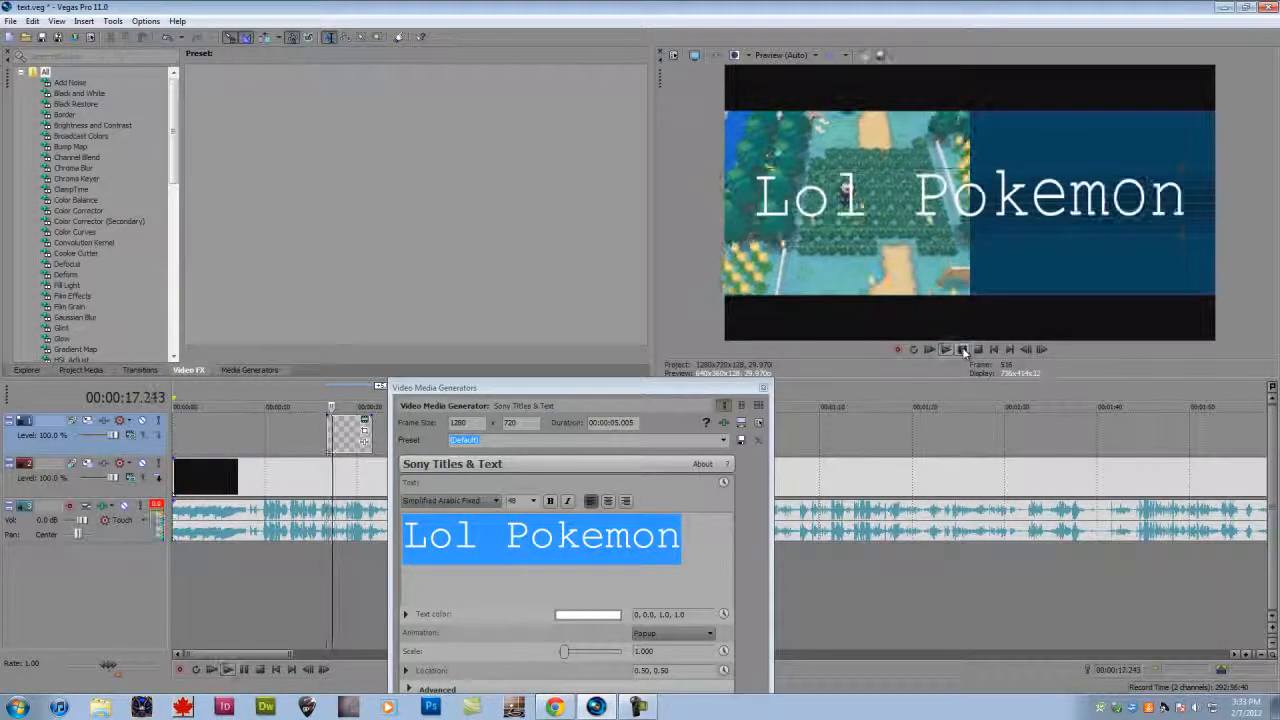
click(963, 350)
drag(660, 388, 520, 240)
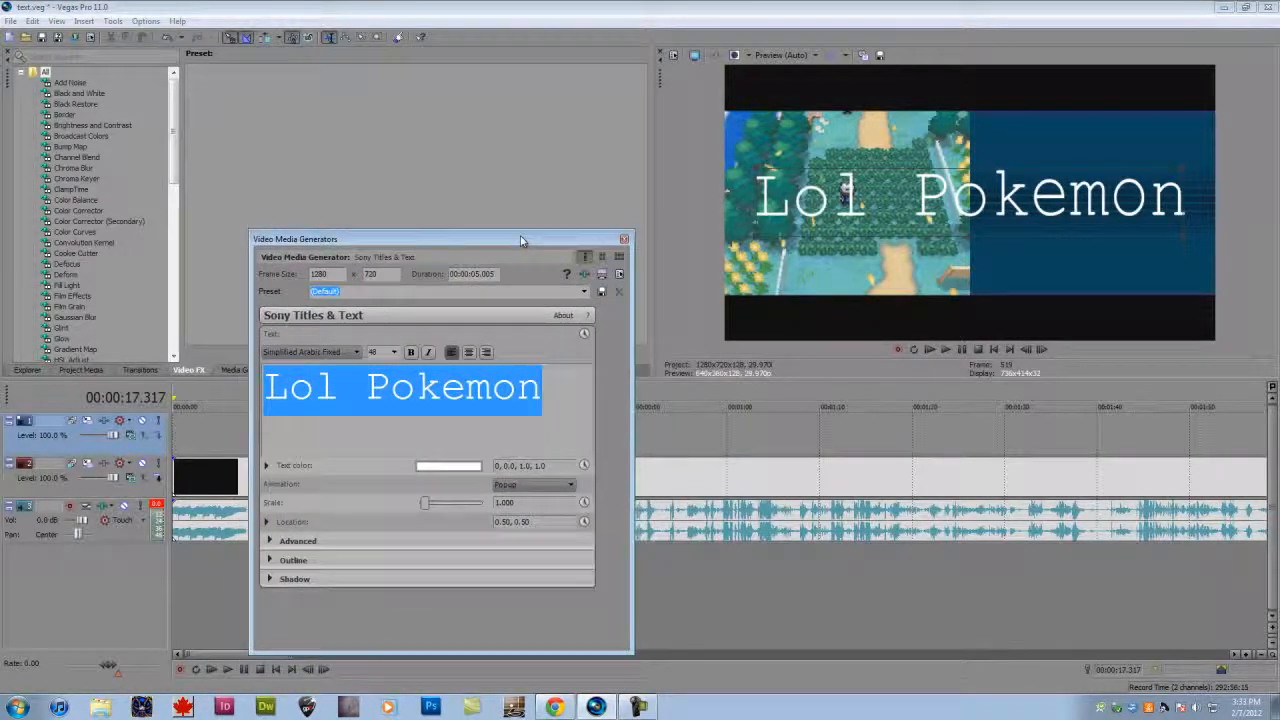
Try the Fly in from Right animation on the text, and set the animation to None.
click(519, 484)
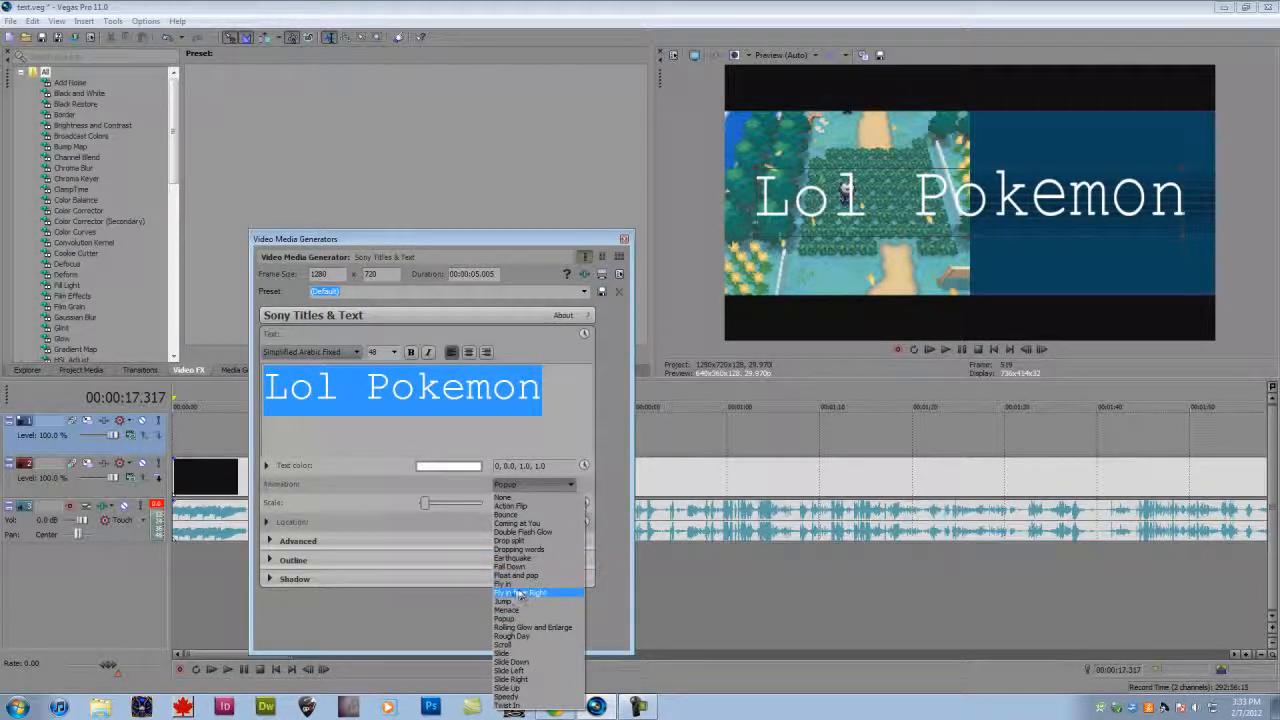
click(520, 593)
click(530, 484)
click(522, 497)
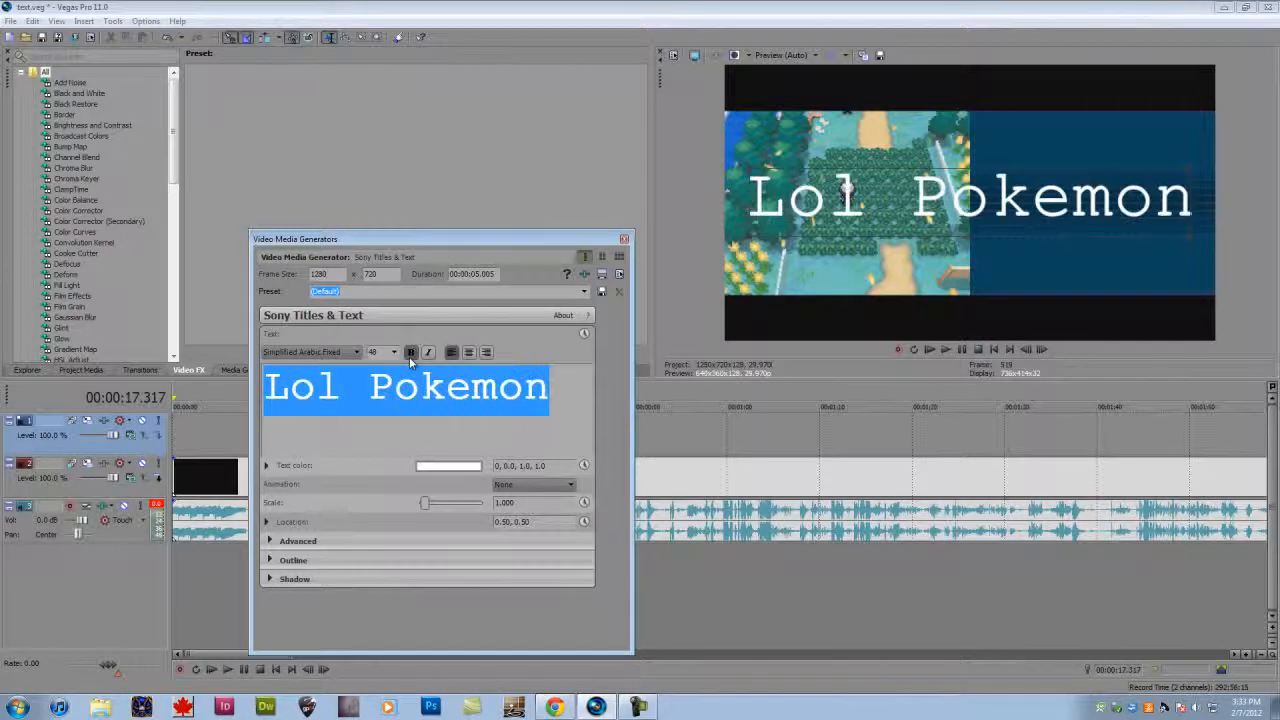
Try the 04b font on the text and browse the other available fonts.
click(356, 352)
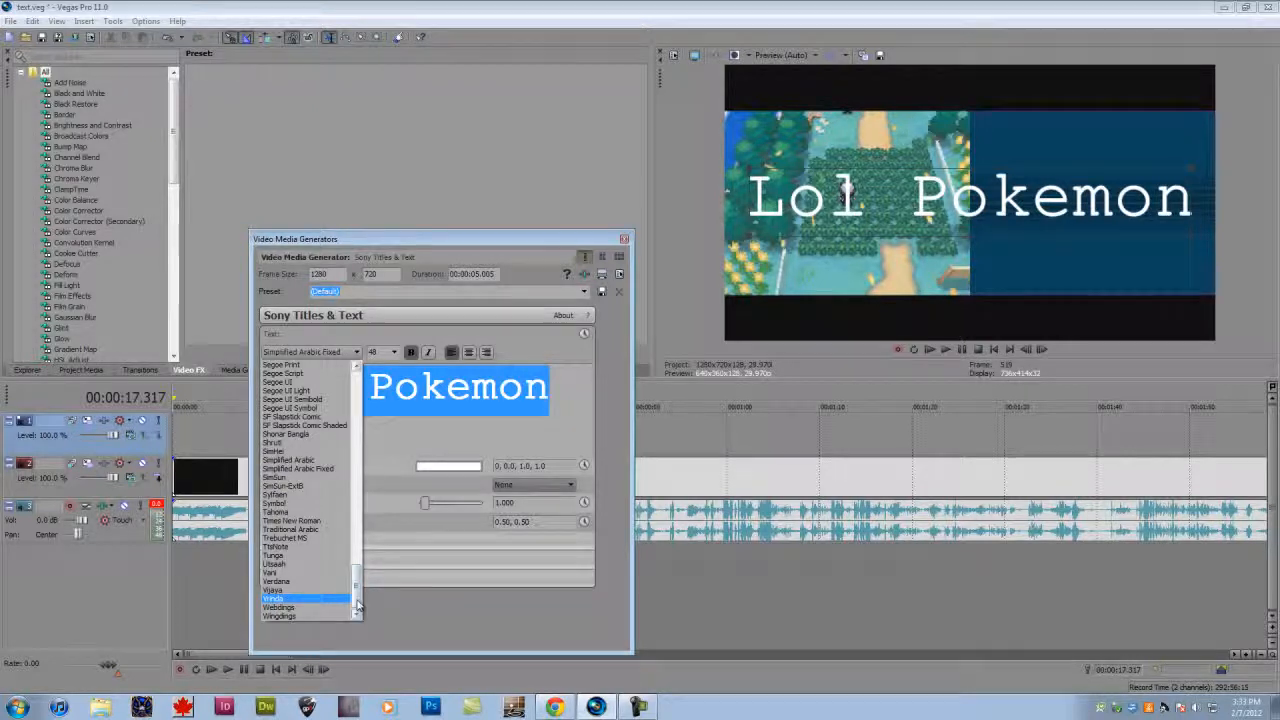
drag(360, 614, 338, 388)
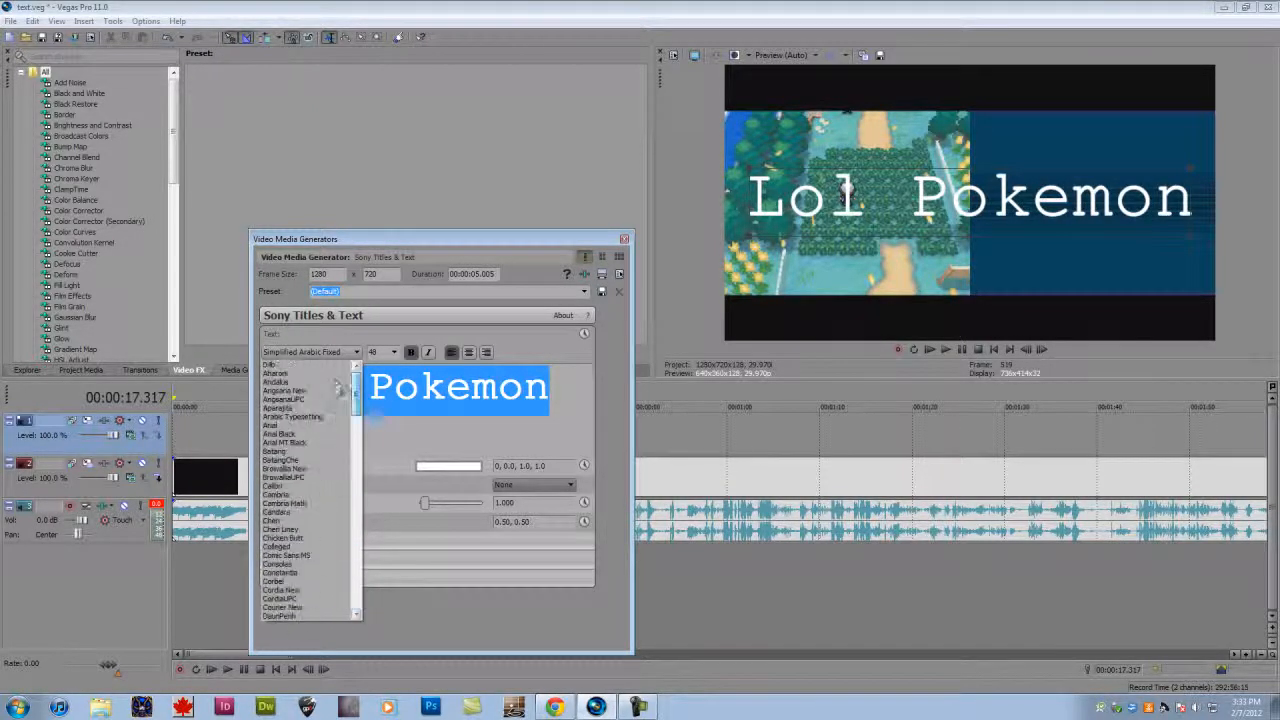
click(310, 364)
click(355, 352)
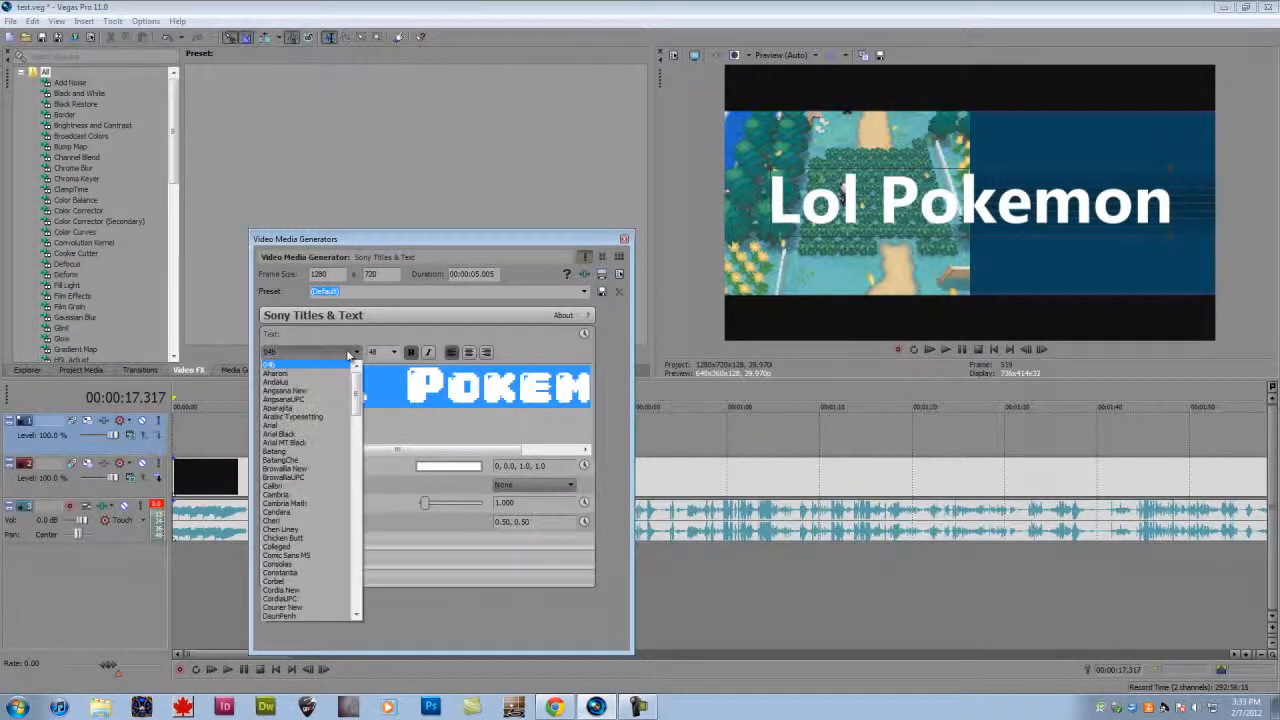
drag(357, 390, 336, 610)
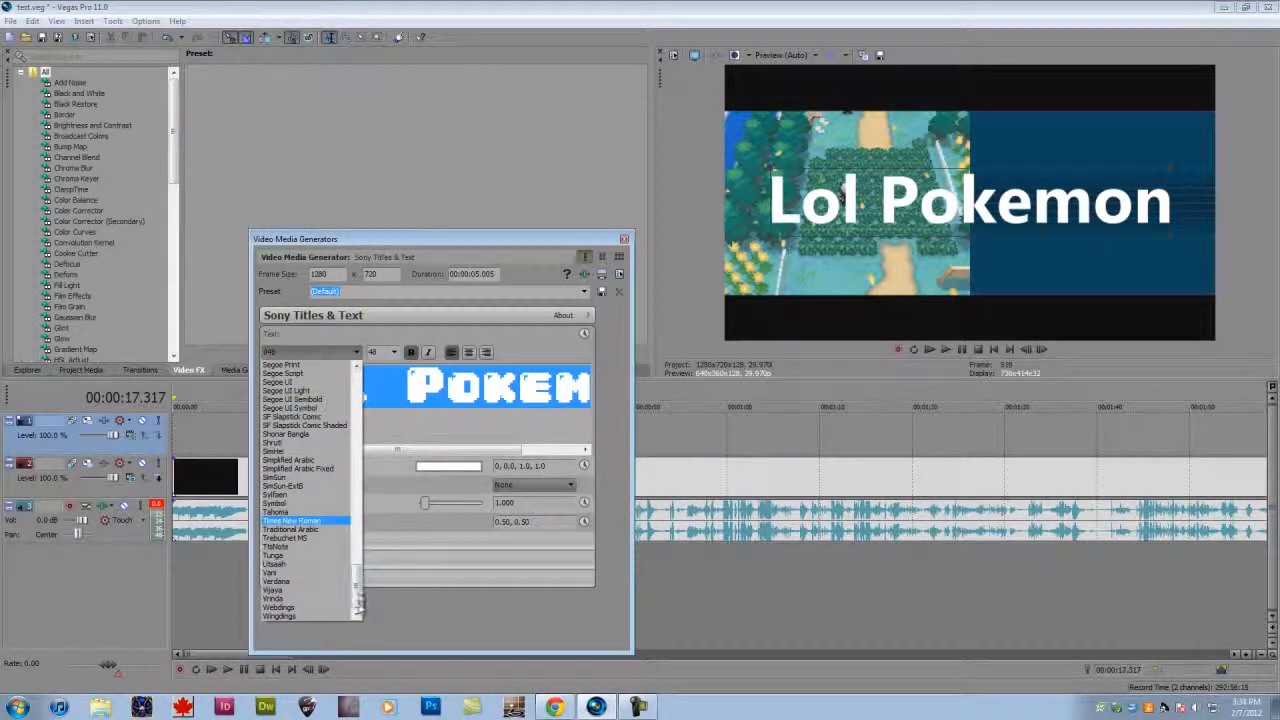
click(450, 396)
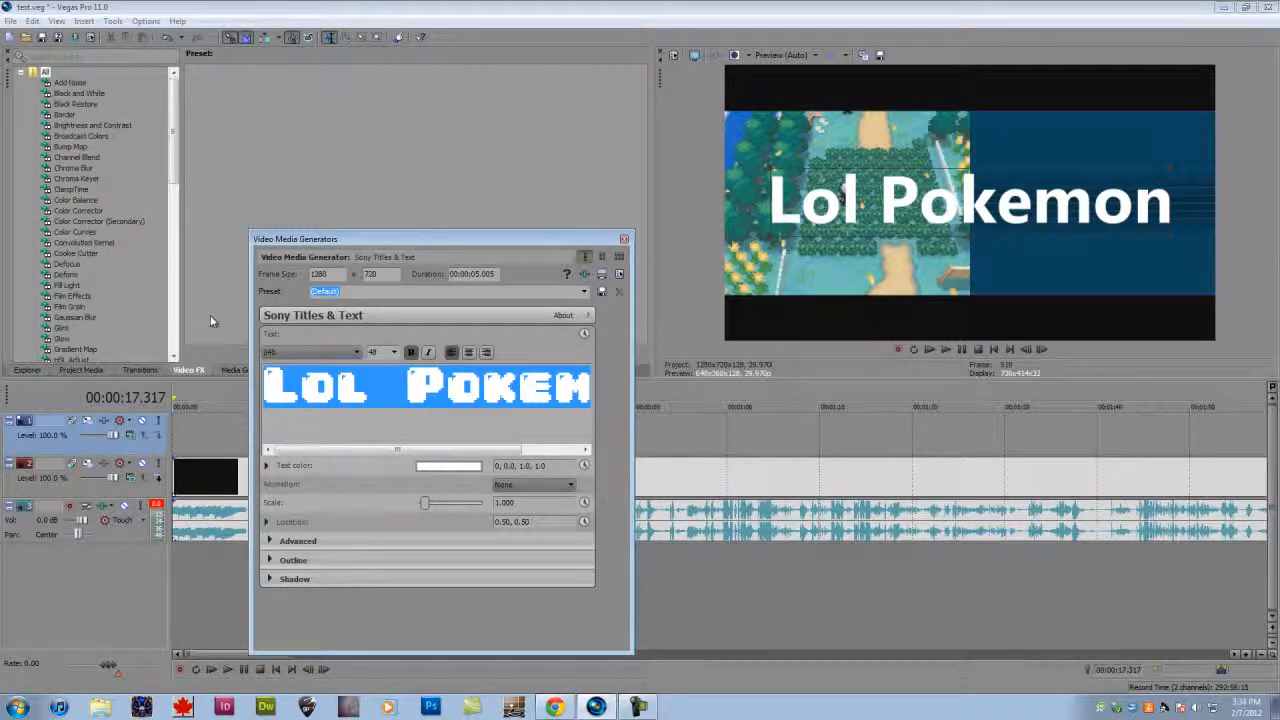
Try the Cambria and Kartika fonts, and set the text's font to Microsoft Himalaya.
click(356, 352)
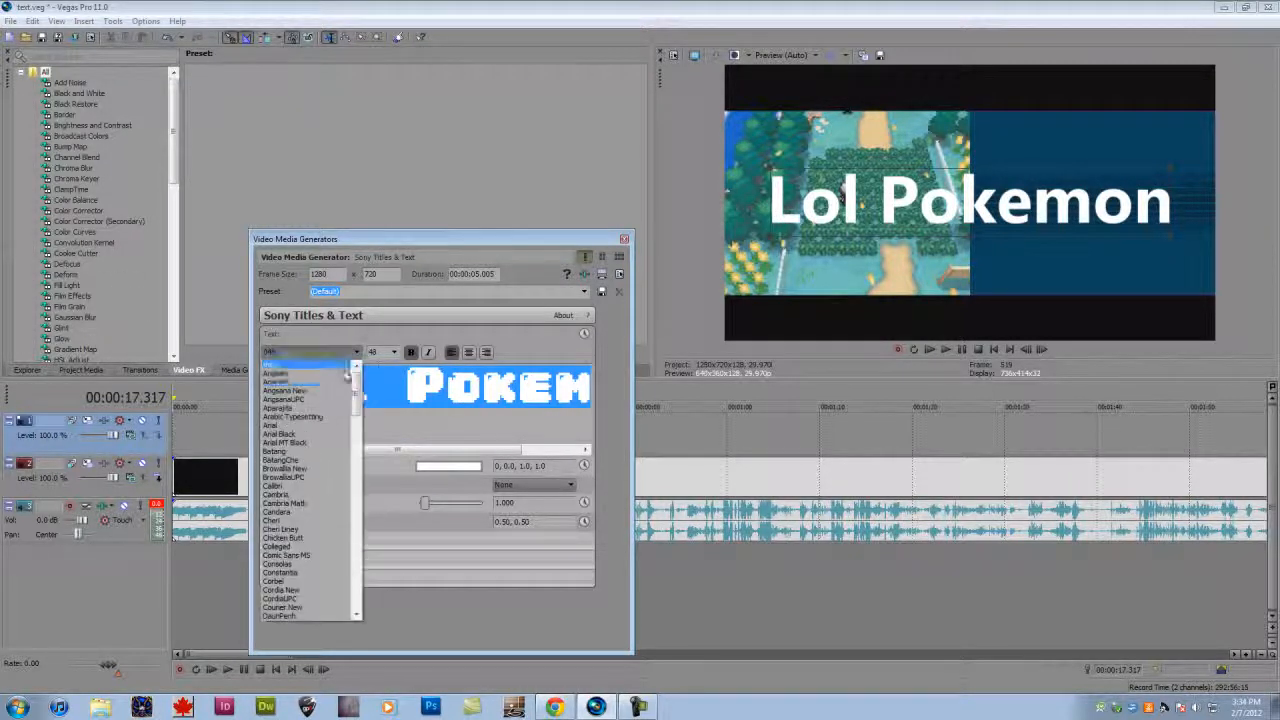
click(313, 488)
click(356, 352)
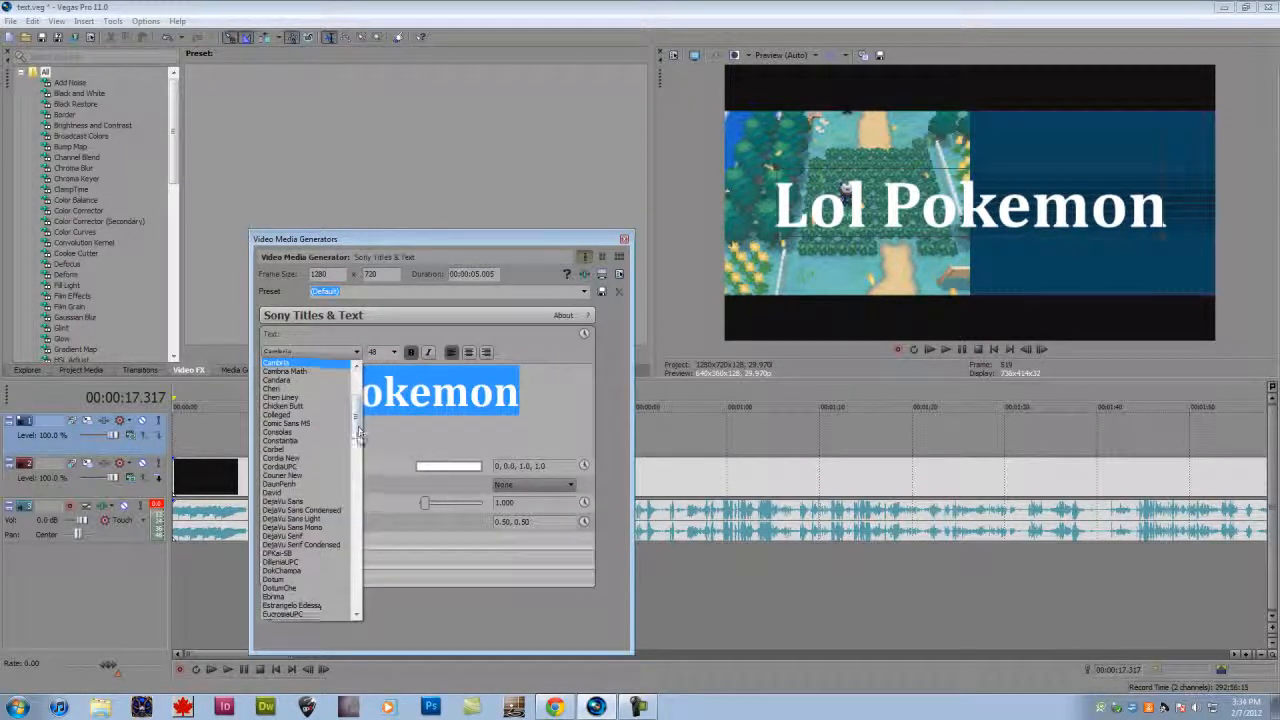
drag(357, 427, 358, 470)
click(314, 502)
click(332, 353)
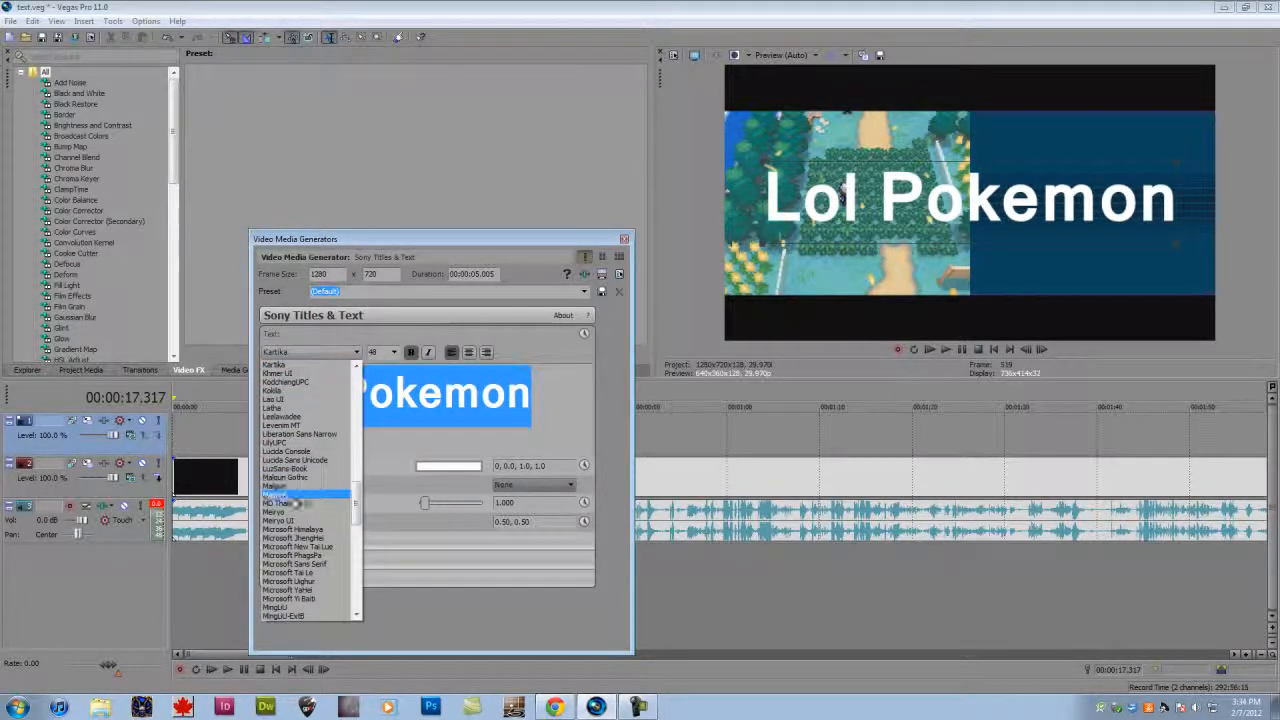
click(345, 500)
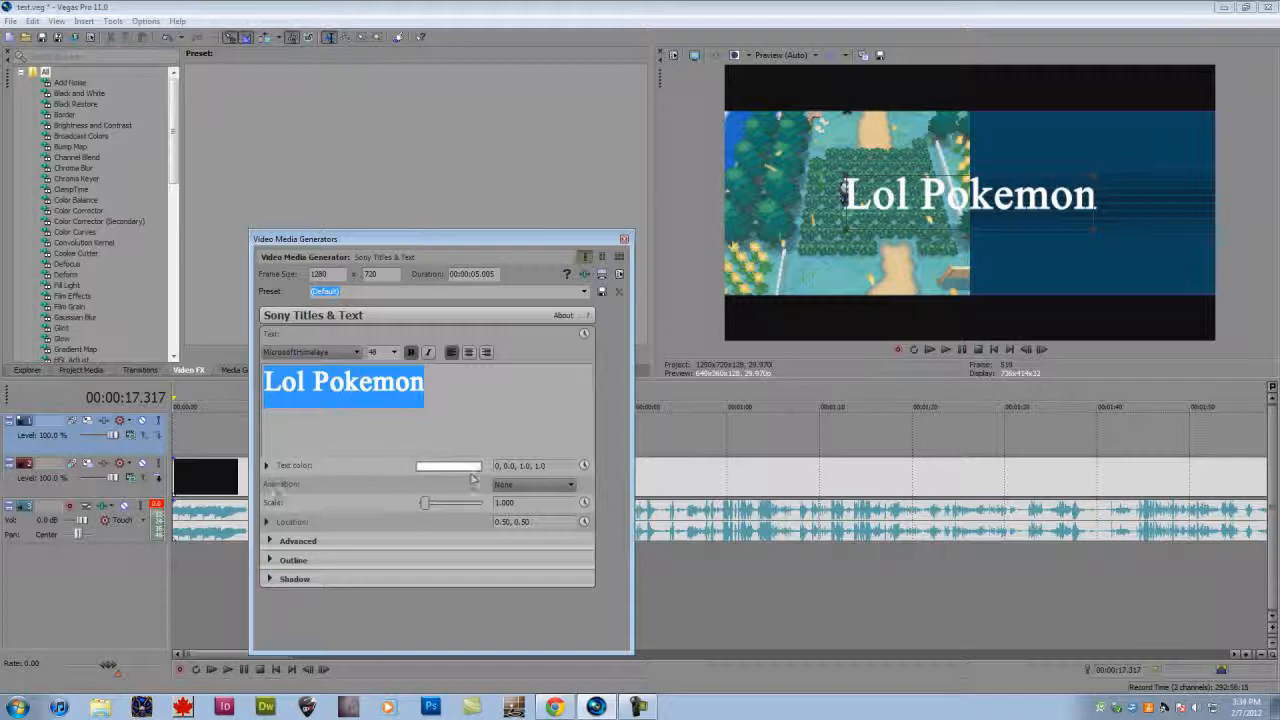
Enlarge the text to a scale of about 1.500 and move it in the preview to about 0.49, 0.52.
drag(425, 502, 426, 508)
drag(873, 230, 946, 212)
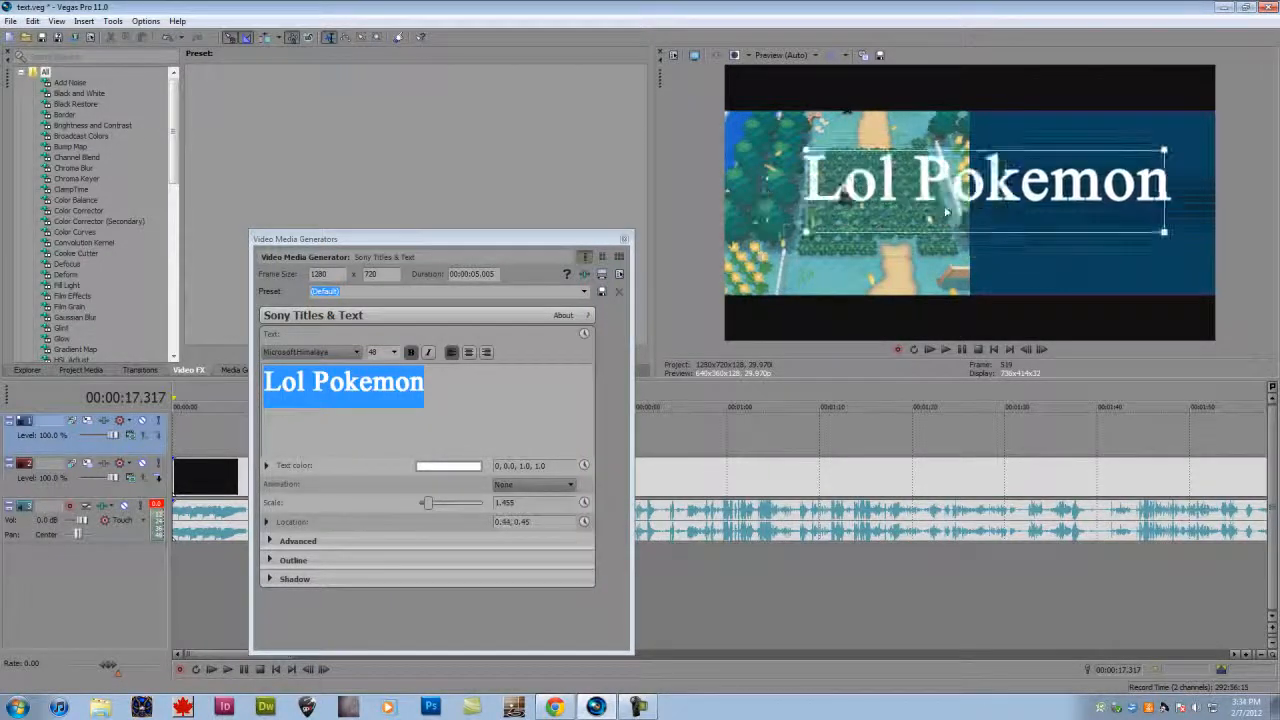
mouse_move(806, 232)
mouse_down()
mouse_move(770, 248)
mouse_move(868, 218)
mouse_move(795, 293)
mouse_move(799, 240)
mouse_up()
mouse_move(868, 205)
mouse_down()
mouse_move(834, 240)
mouse_move(850, 211)
mouse_up()
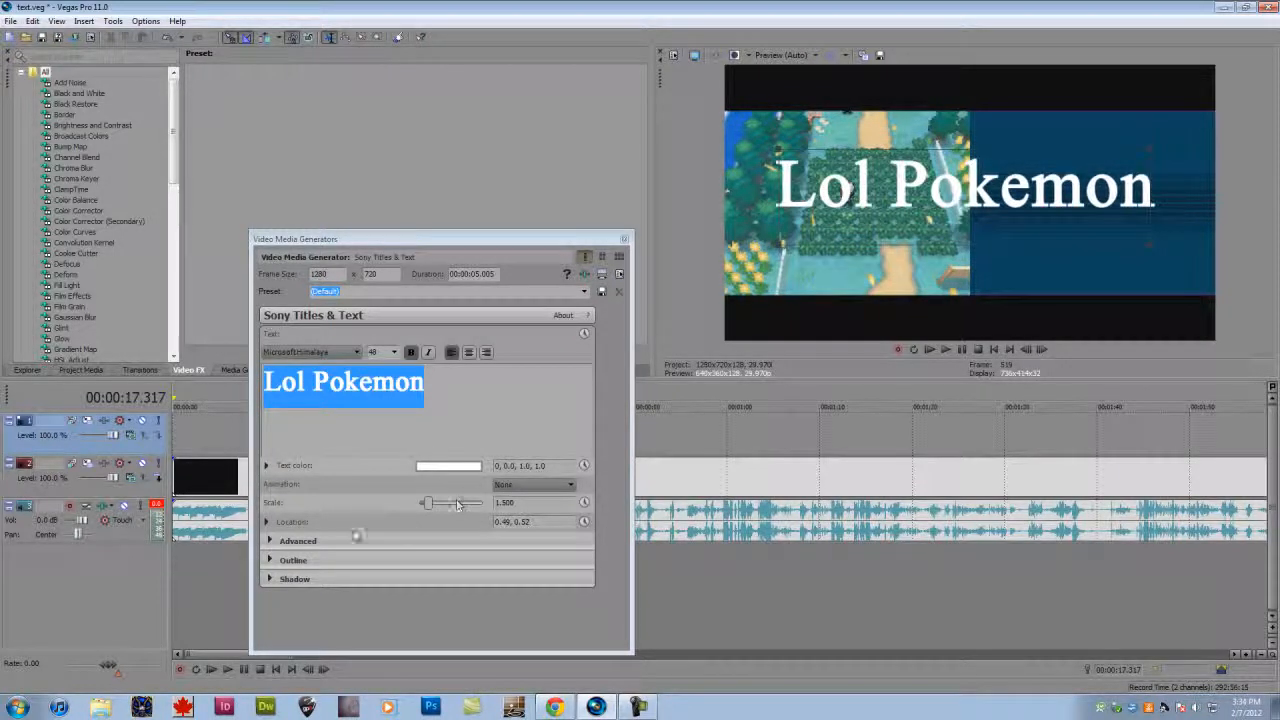
Examine the text's location picker and the background colour picker in the Advanced settings.
click(268, 522)
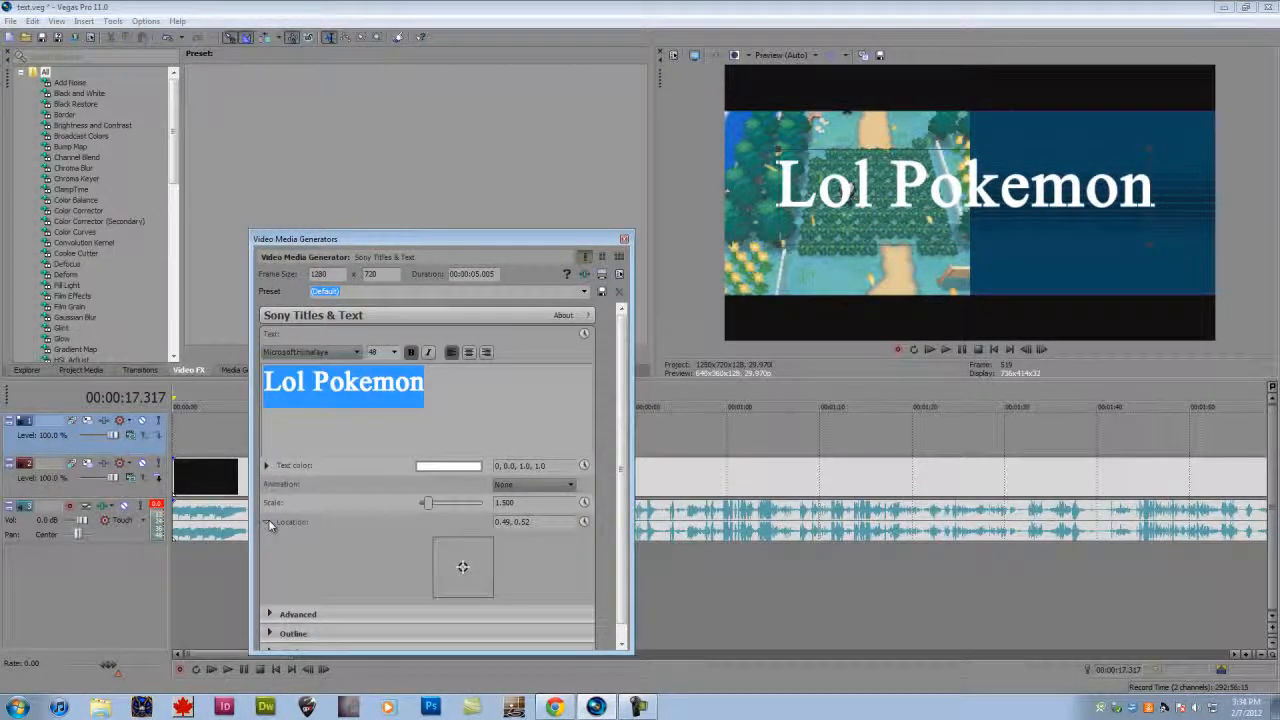
click(268, 522)
click(269, 541)
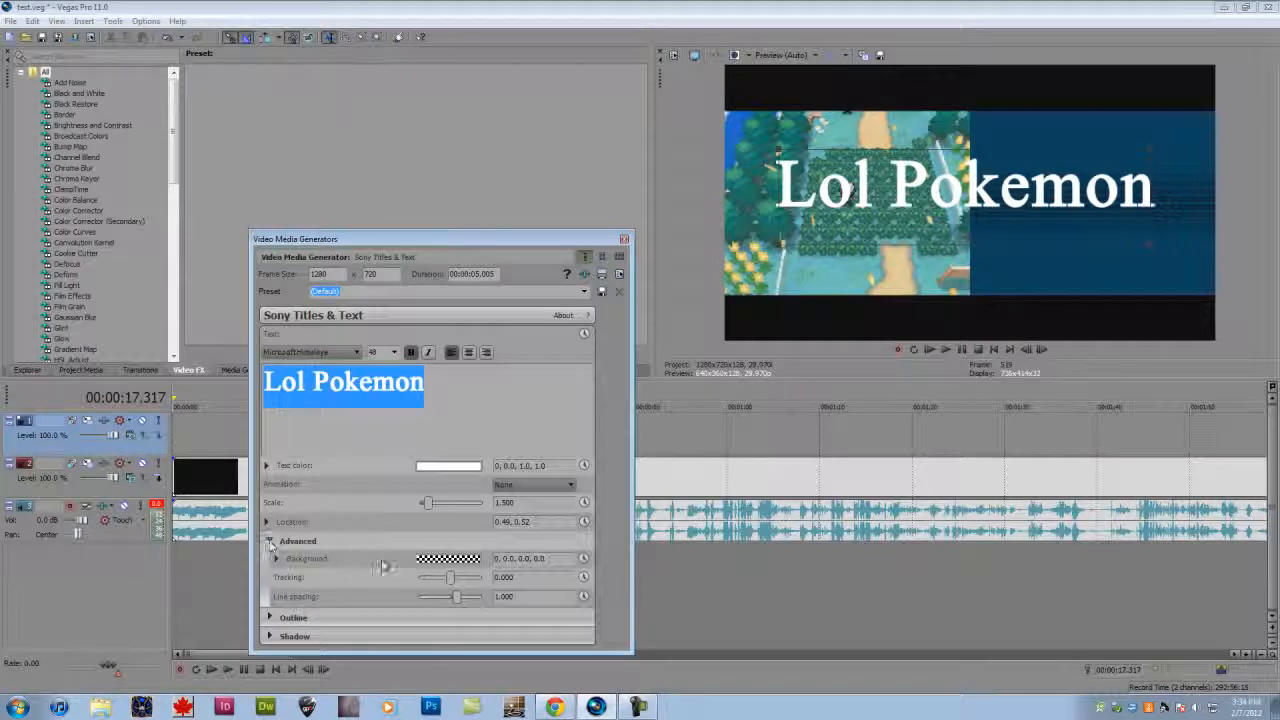
click(455, 558)
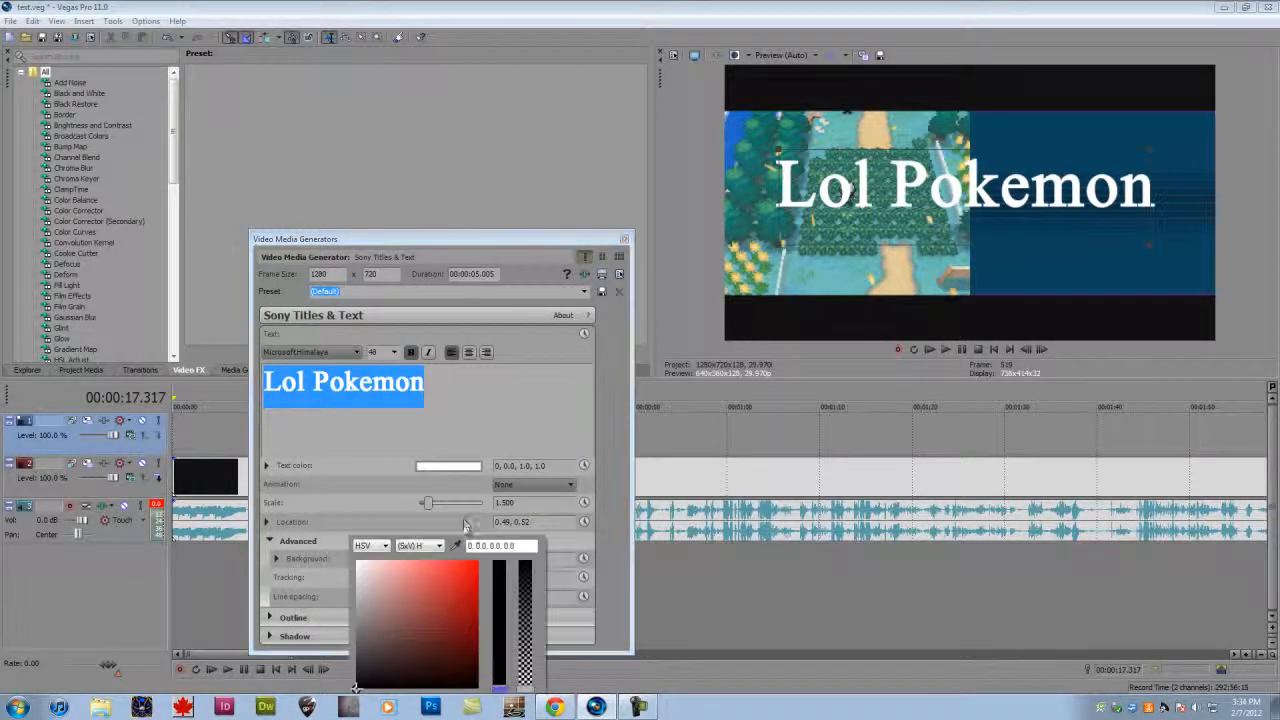
click(321, 557)
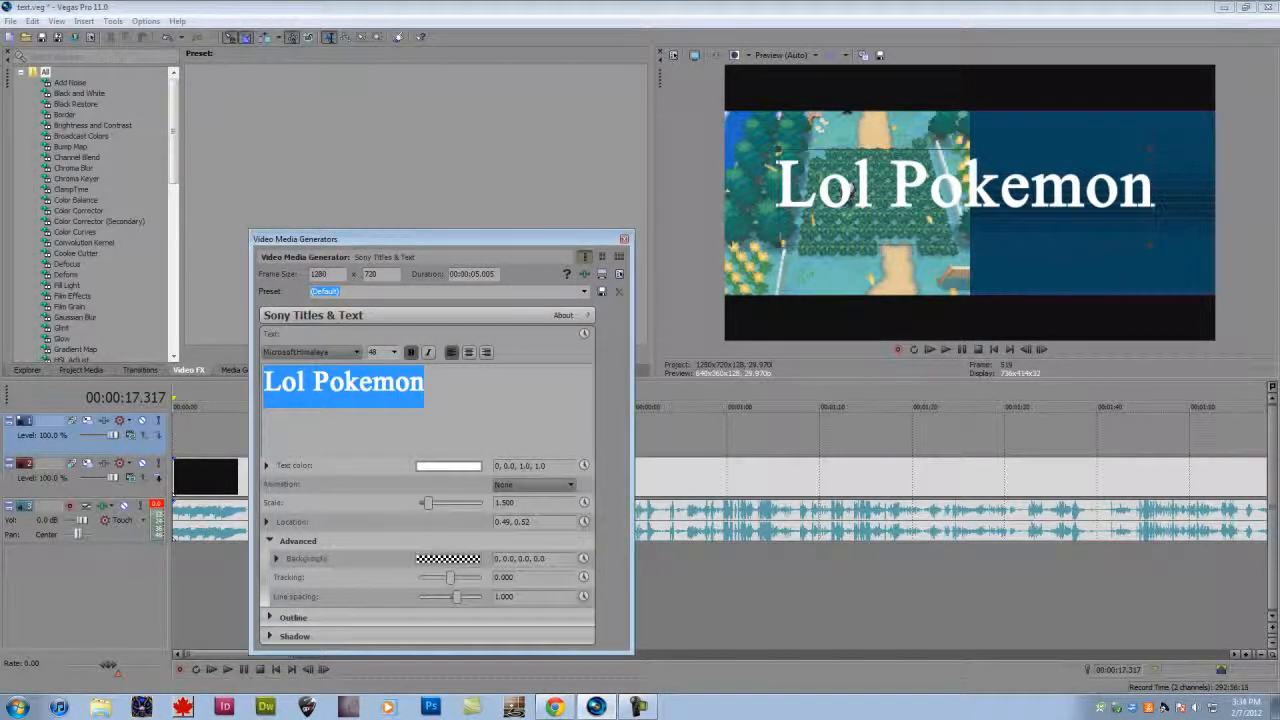
Try wider tracking up to about 2.526 and different line spacing on the text, and reset both to 0.000 and 1.000.
mouse_move(449, 581)
mouse_down()
mouse_move(478, 580)
mouse_move(453, 579)
mouse_up()
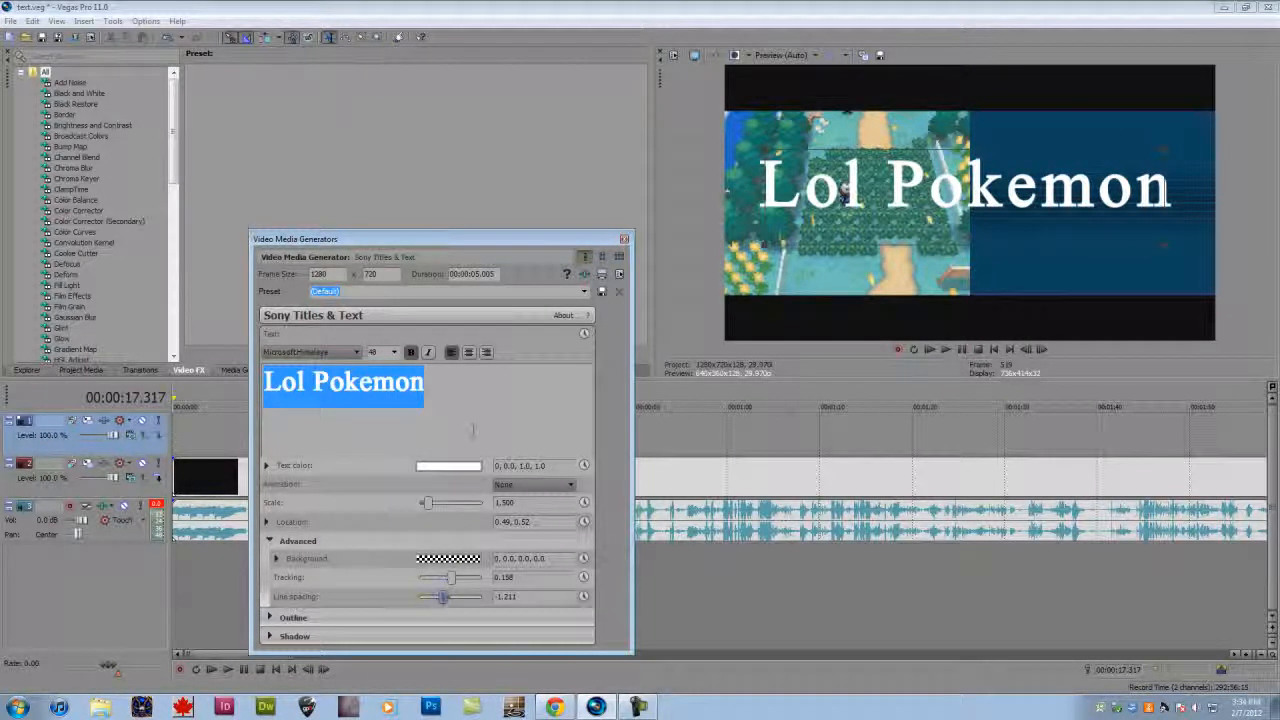
drag(446, 598, 474, 580)
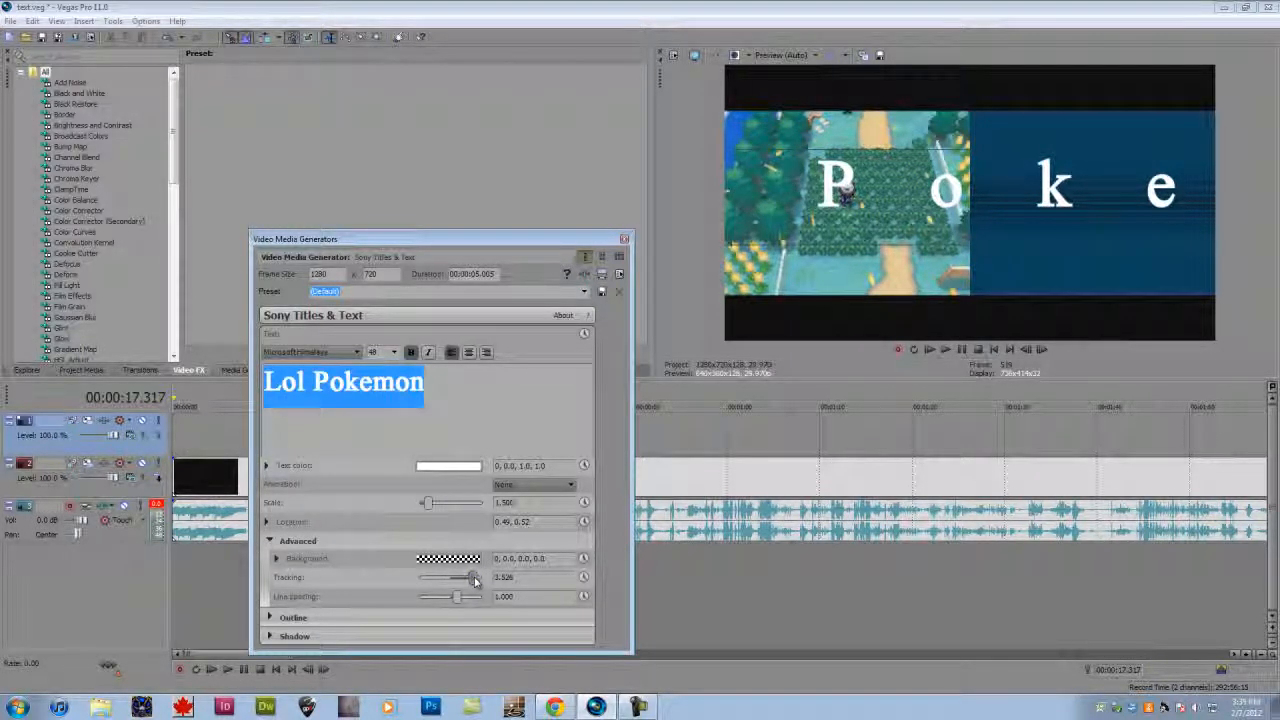
double_click(474, 578)
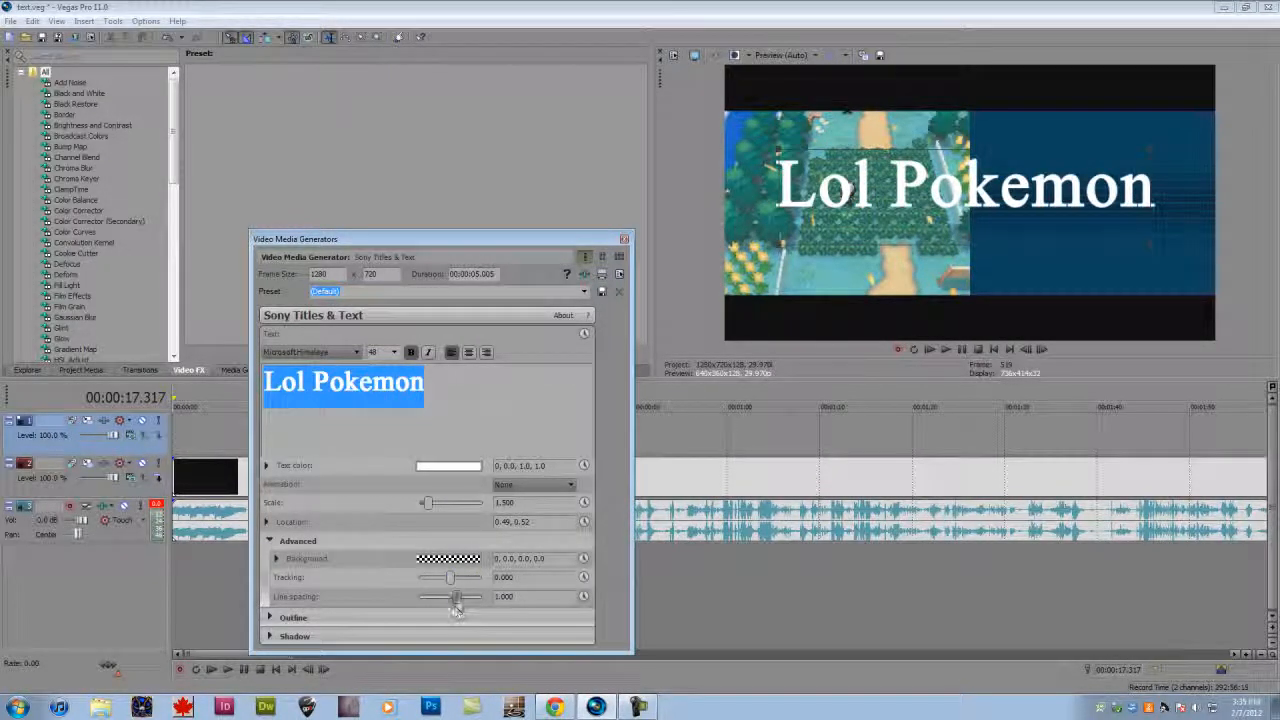
drag(457, 597, 440, 599)
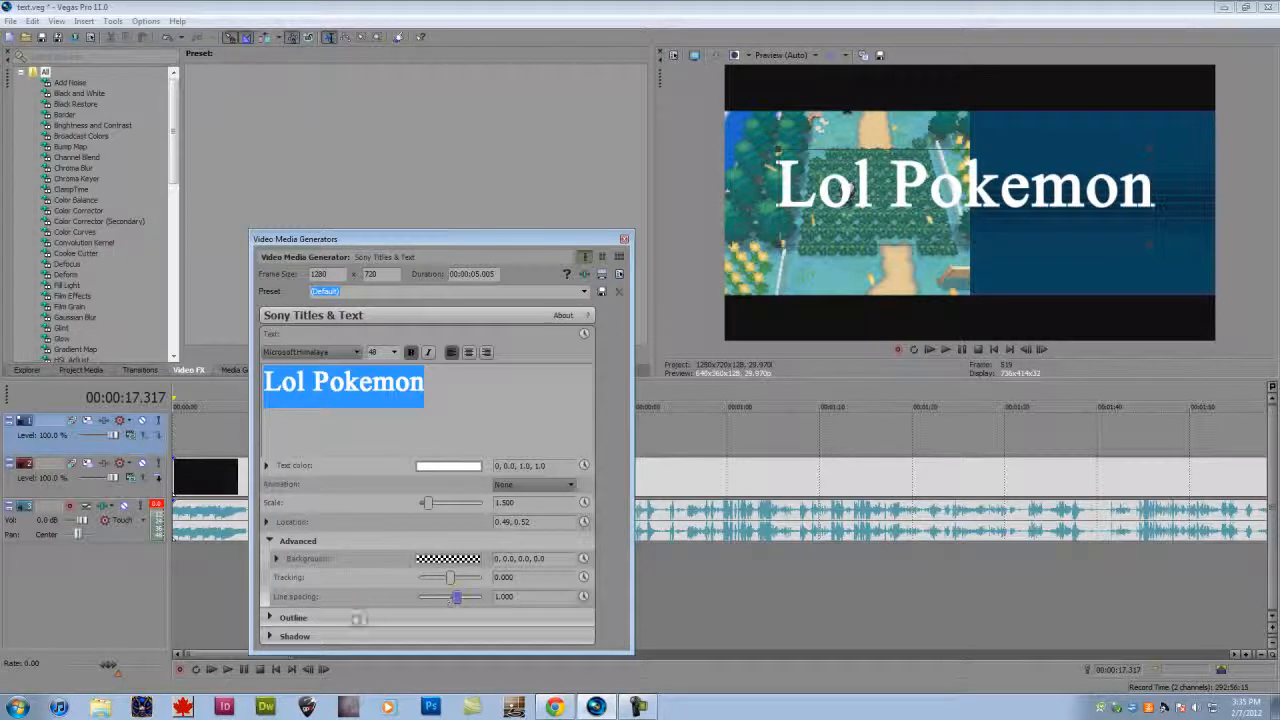
Look over the text's outline settings, and try switching its shadow on and off.
click(270, 618)
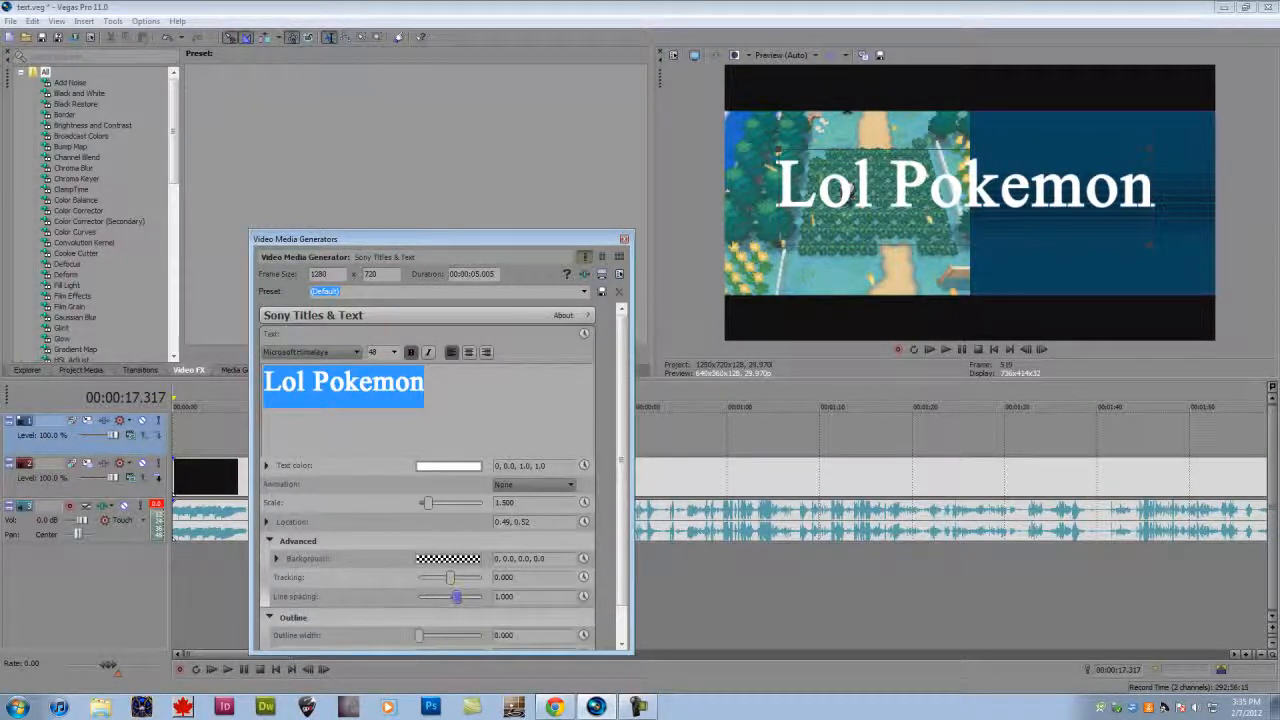
scroll(415, 603, down, 1)
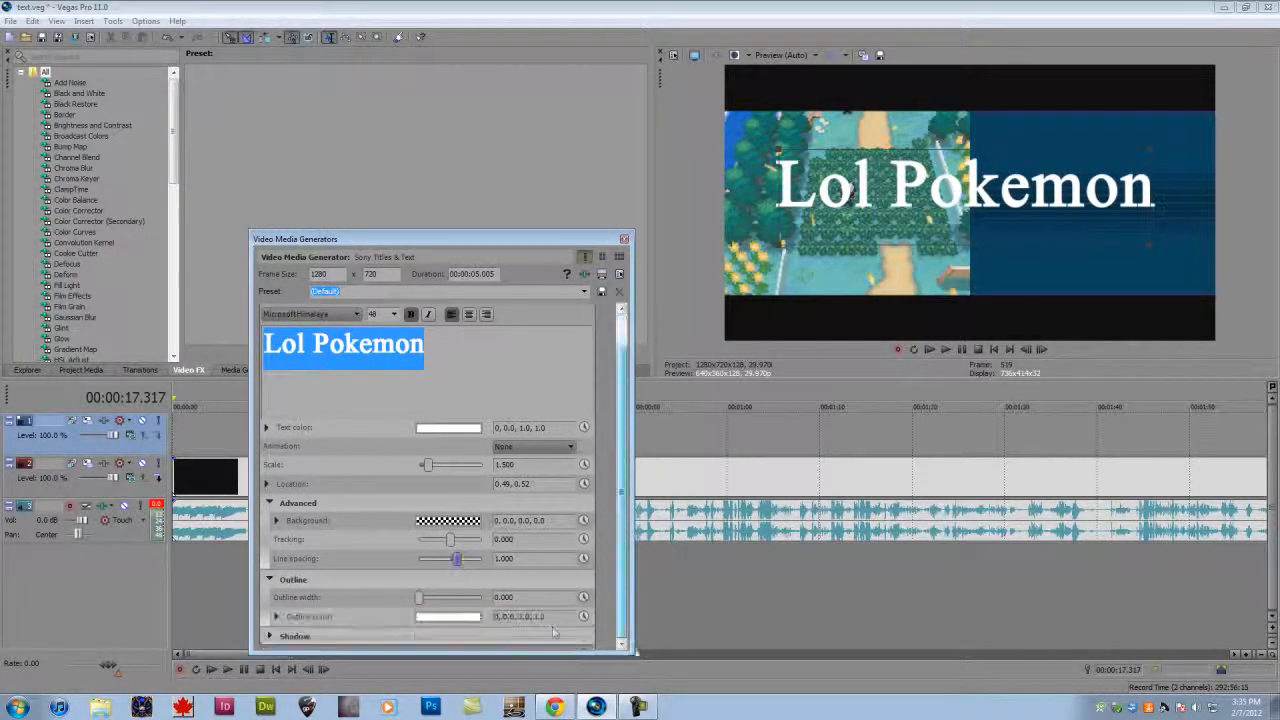
click(270, 581)
click(270, 636)
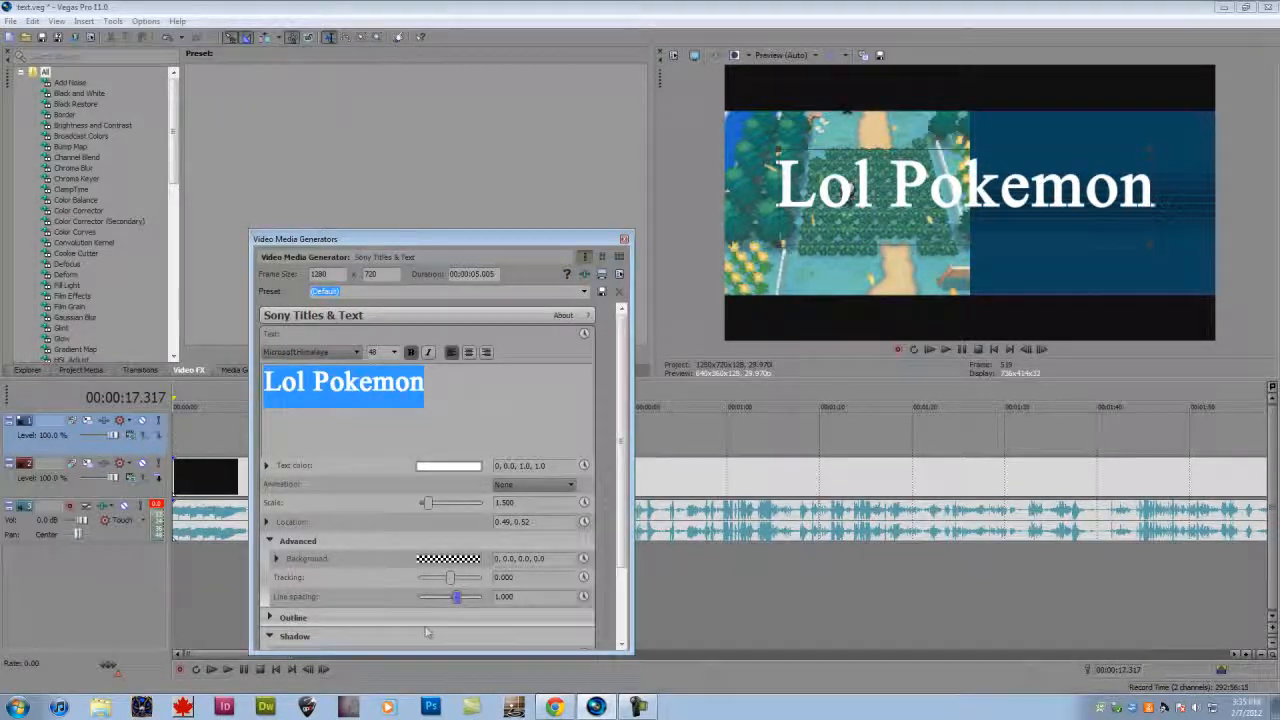
scroll(625, 525, down, 2)
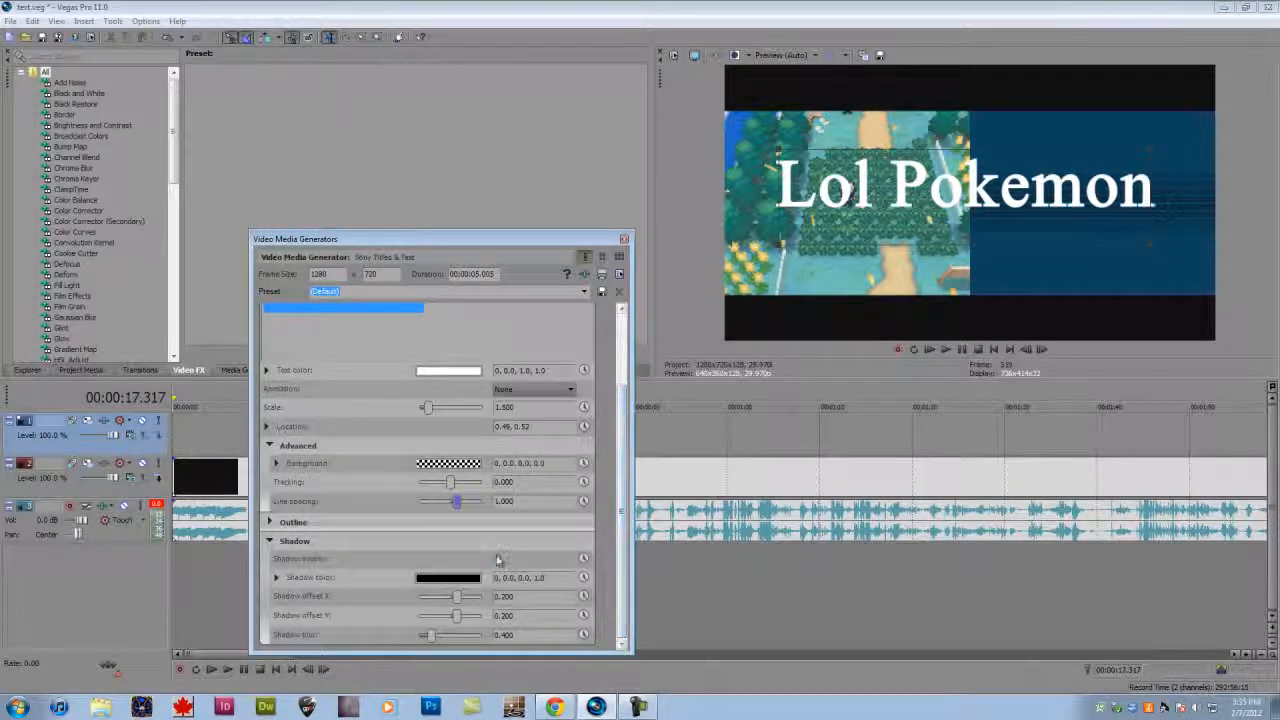
click(497, 558)
click(497, 558)
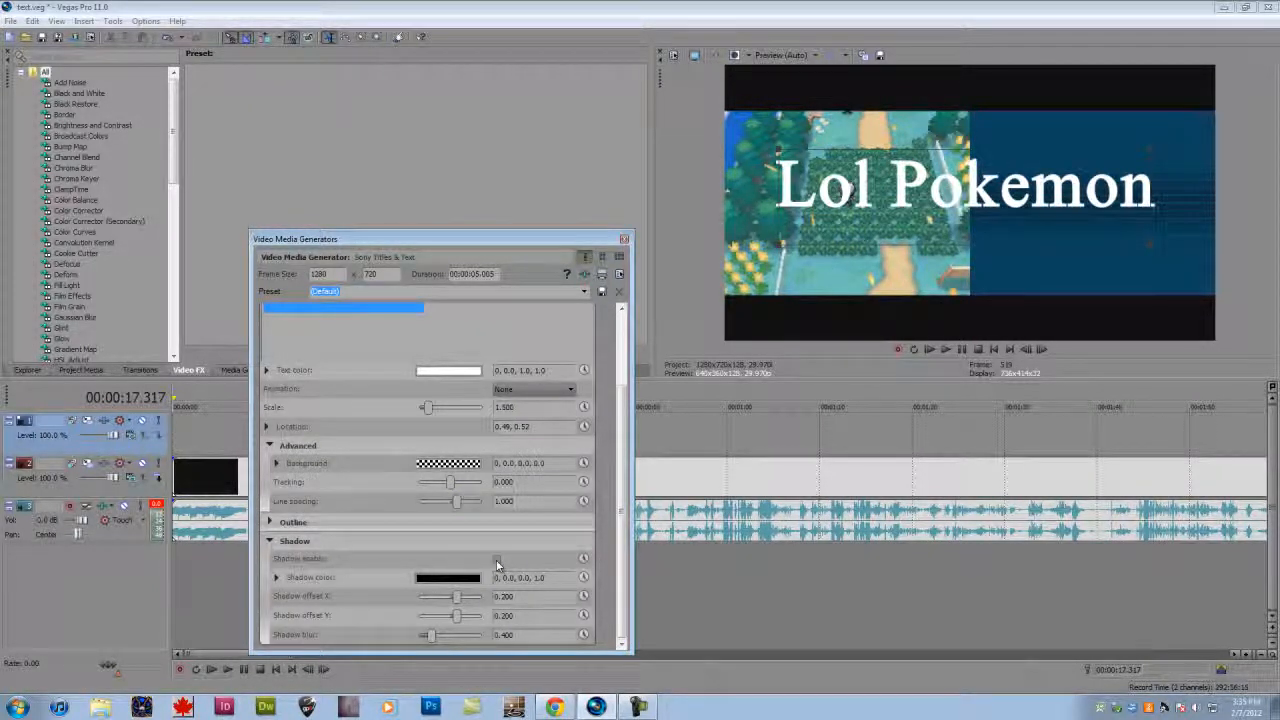
Examine the shadow colour picker and reopen the text's location picker.
click(277, 577)
click(282, 541)
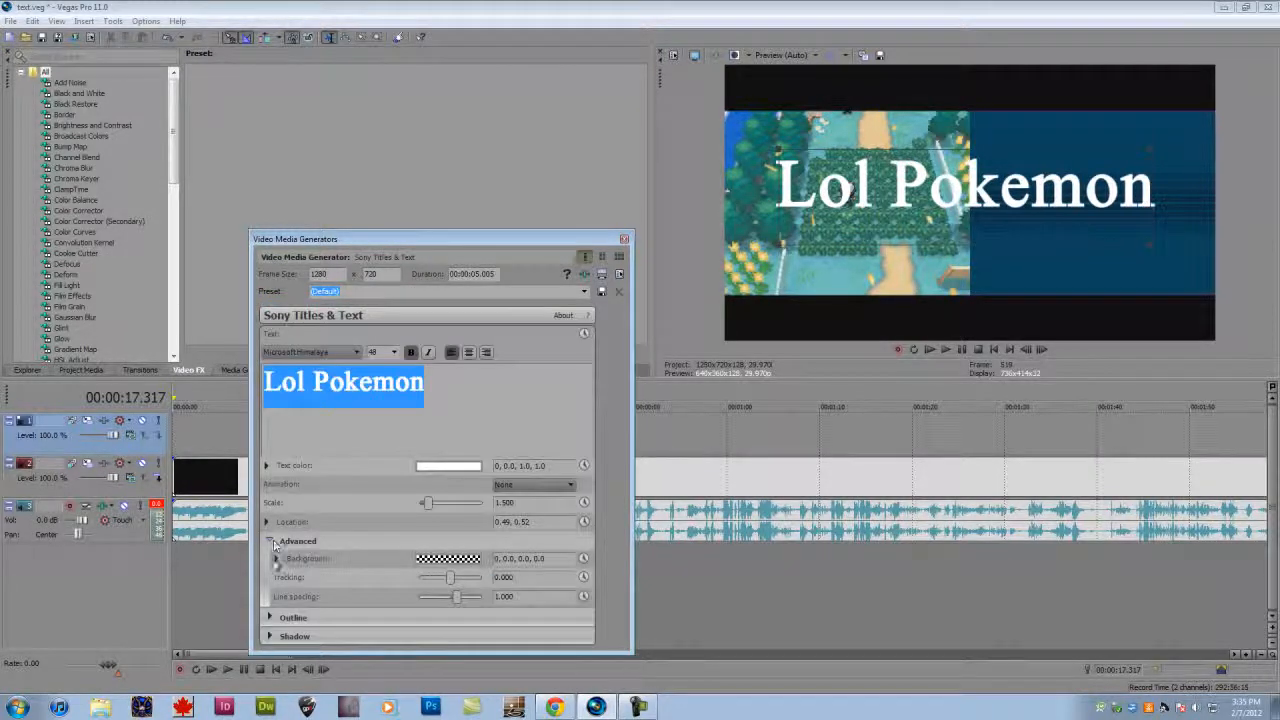
click(285, 637)
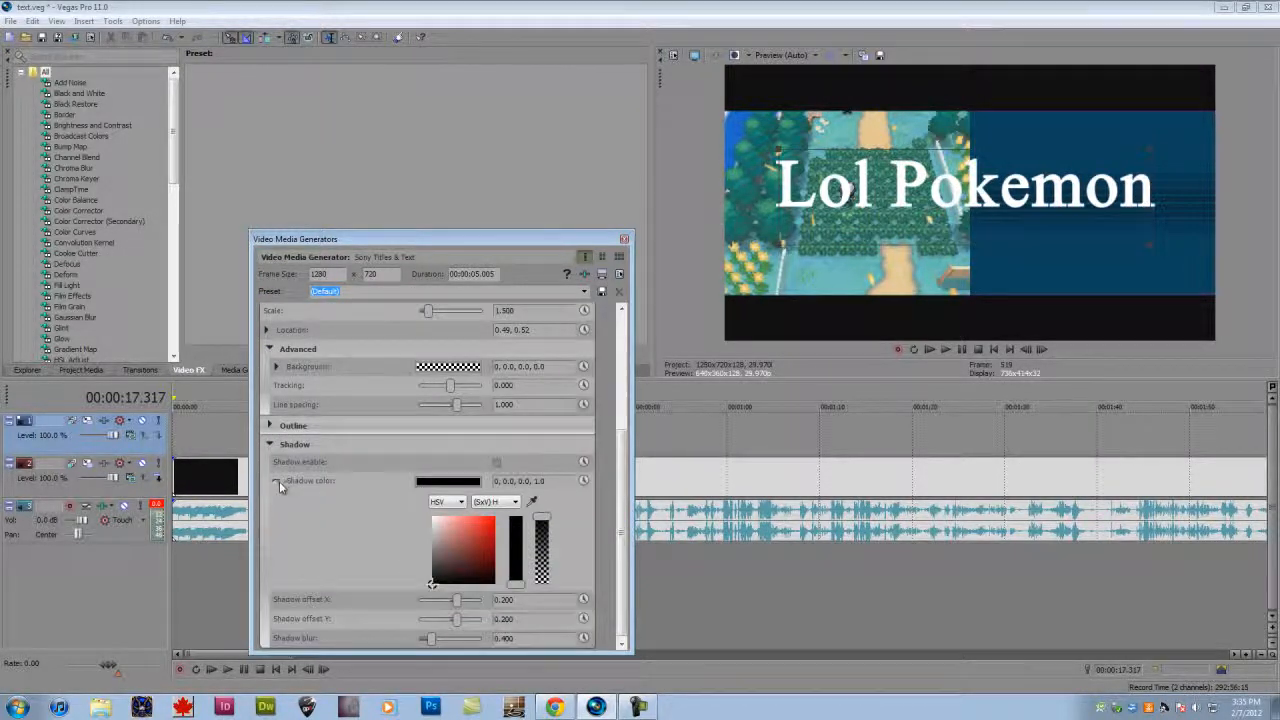
click(277, 483)
click(268, 522)
click(266, 427)
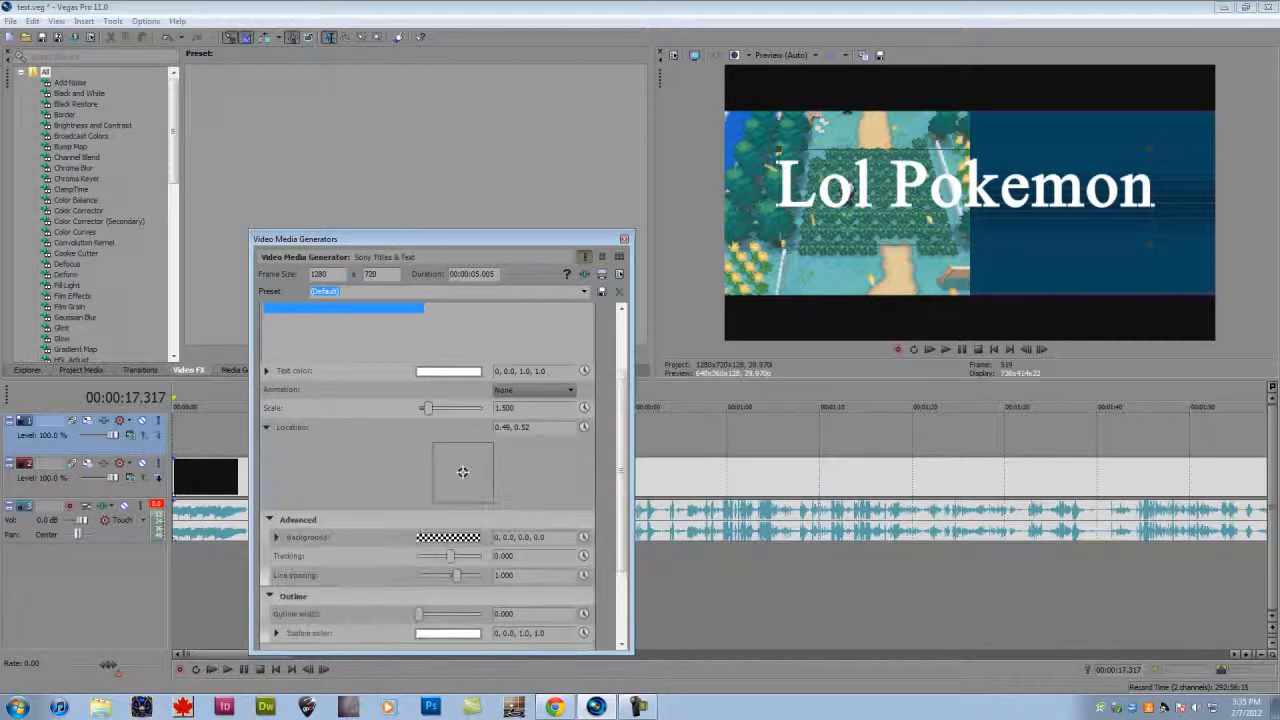
Try red shades for the text's background, switch the colour model to RGB and pick an orange of about 0.92, 0.64, 0.32.
click(448, 538)
click(438, 616)
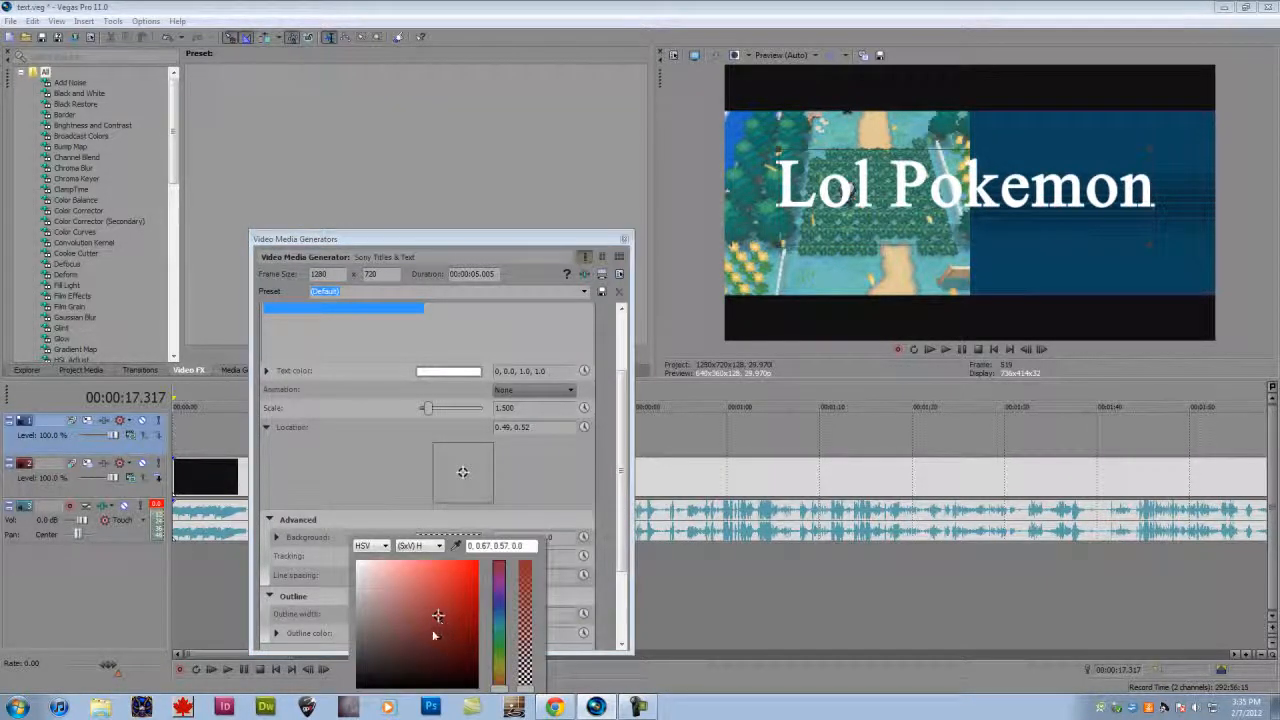
drag(440, 612, 403, 571)
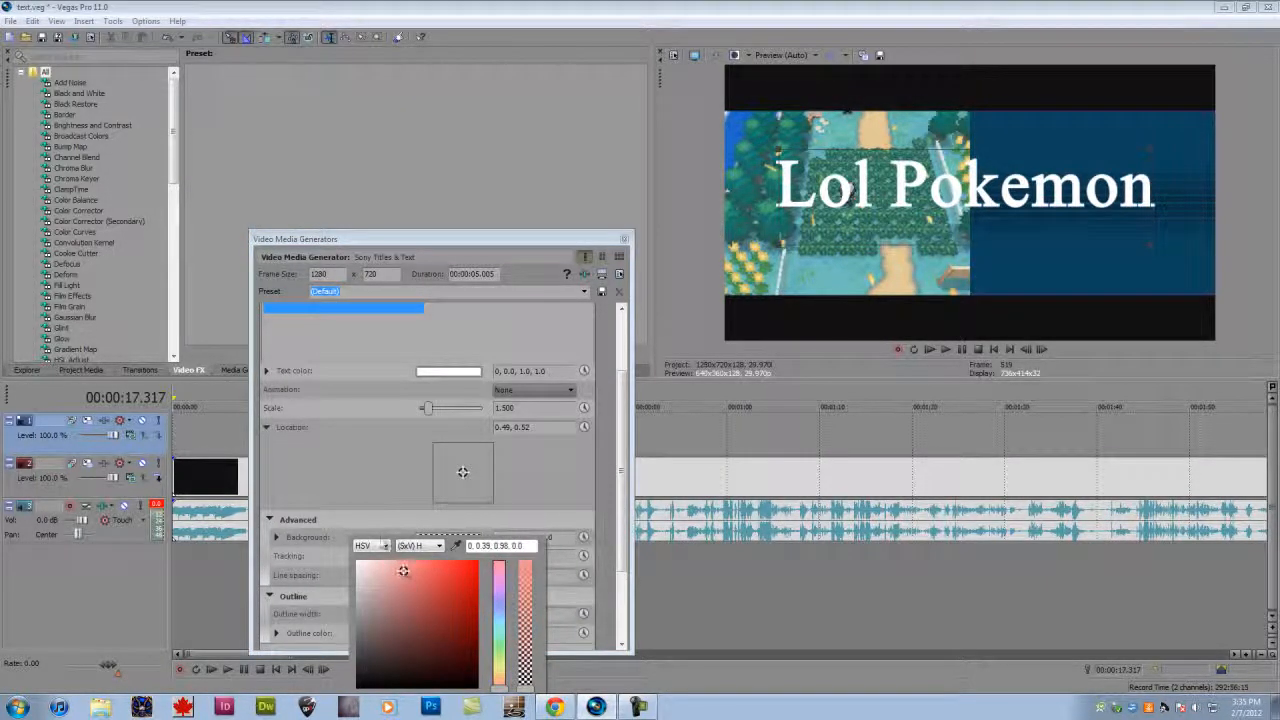
click(374, 547)
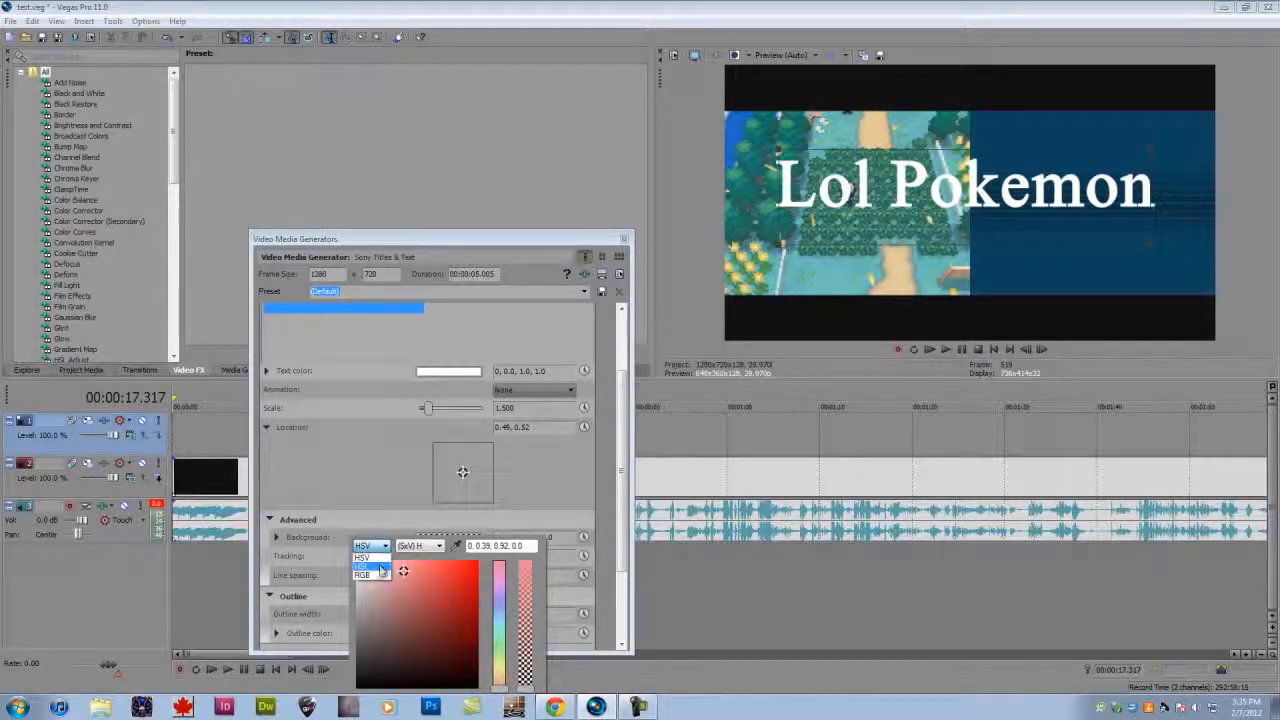
click(364, 566)
click(362, 560)
drag(422, 608, 434, 648)
Try the colour plane layouts for the background, choose Separate channels and raise the red value to its maximum.
click(418, 546)
click(412, 563)
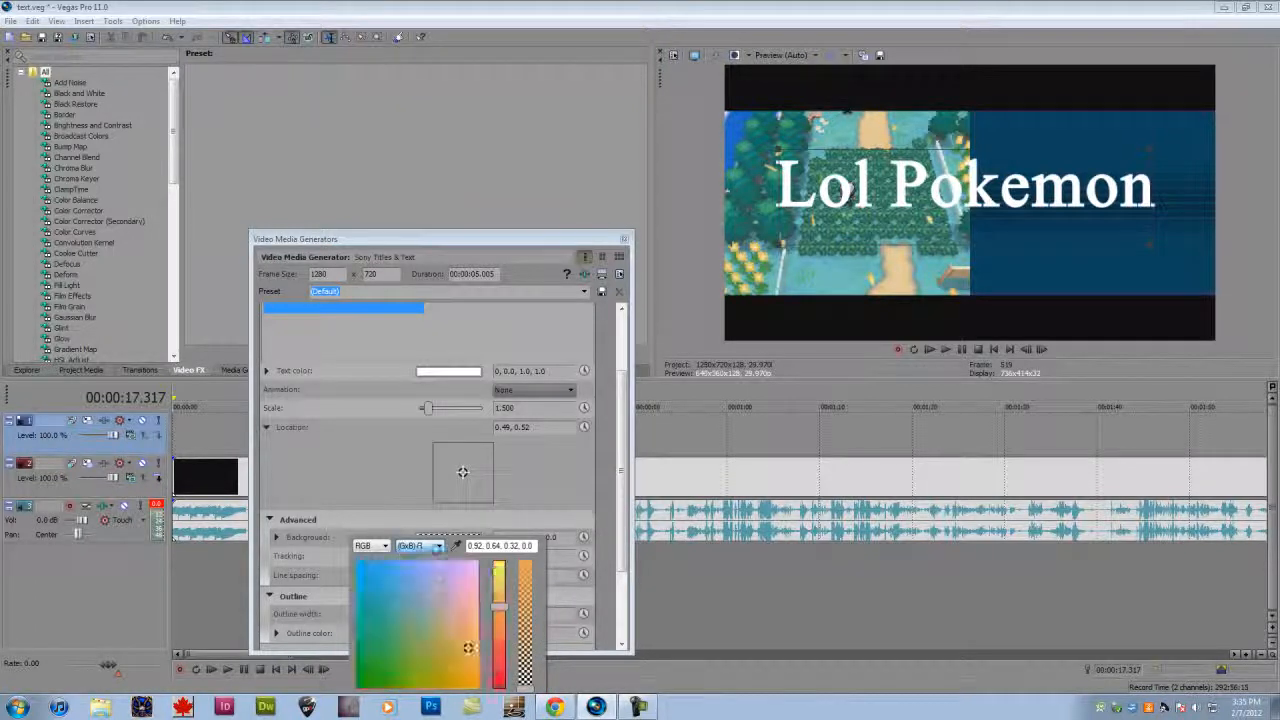
click(425, 546)
click(424, 575)
click(425, 547)
click(422, 558)
click(420, 547)
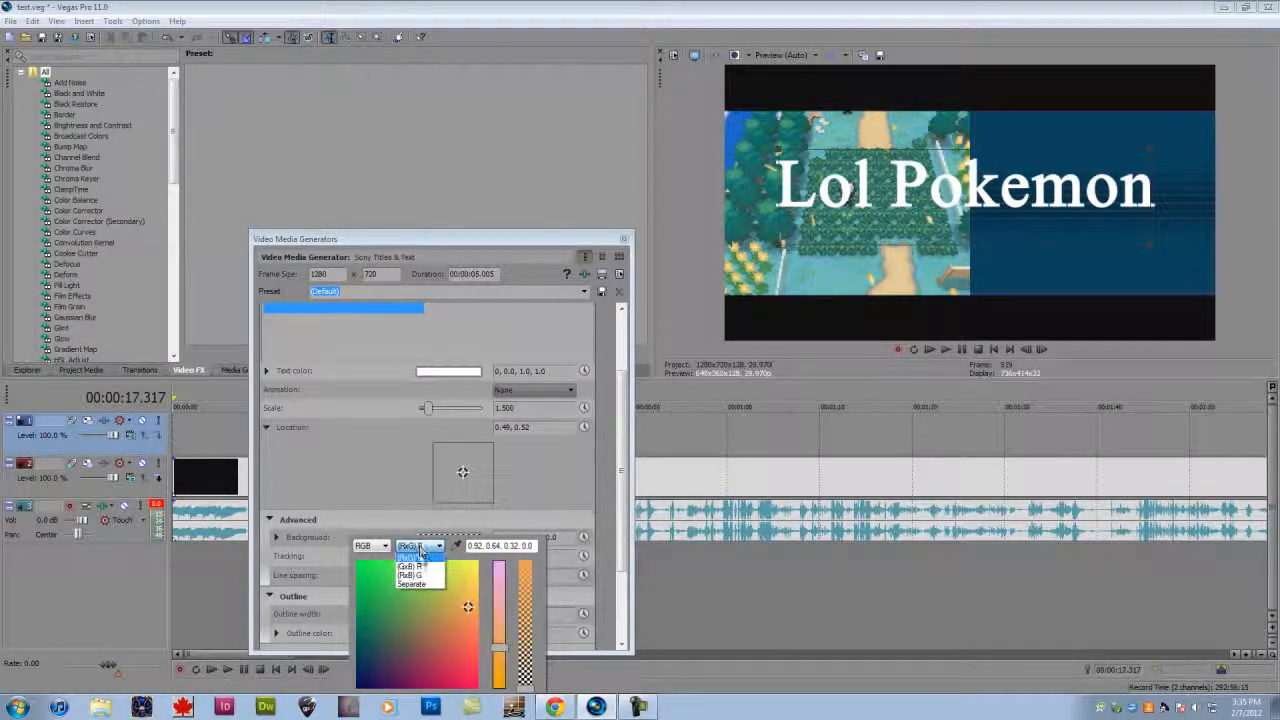
click(416, 586)
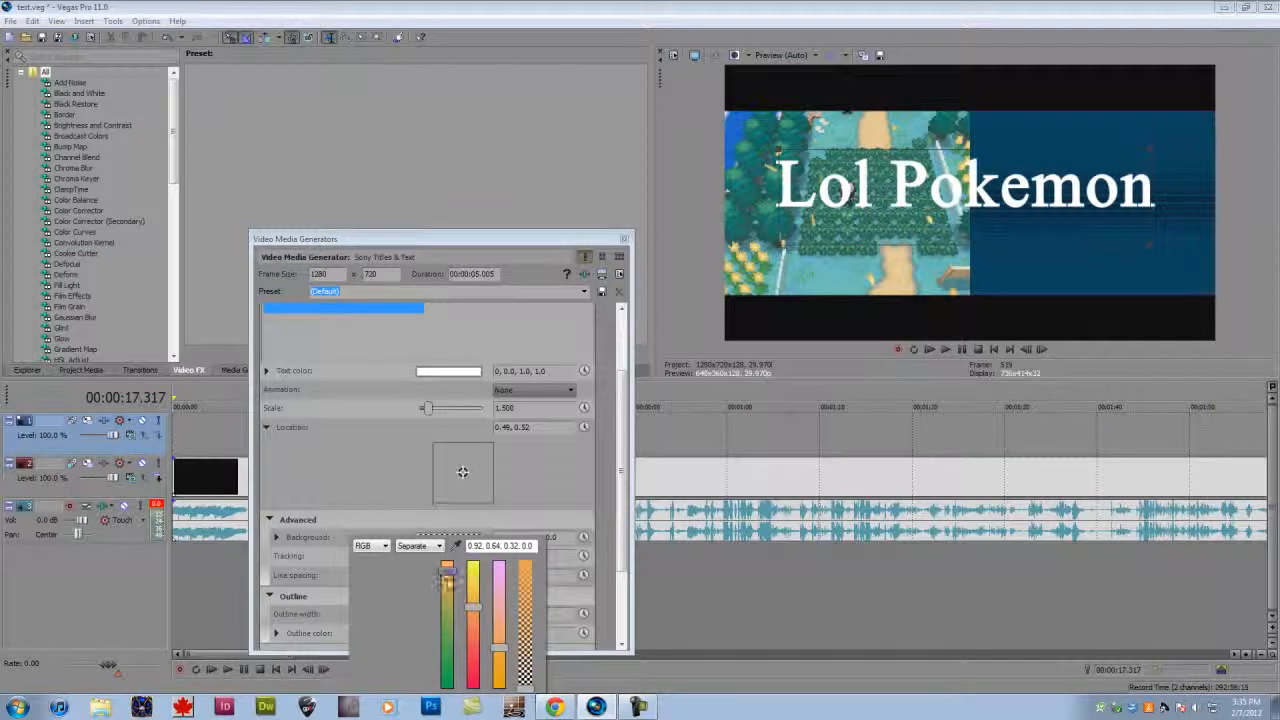
drag(448, 571, 449, 557)
click(390, 441)
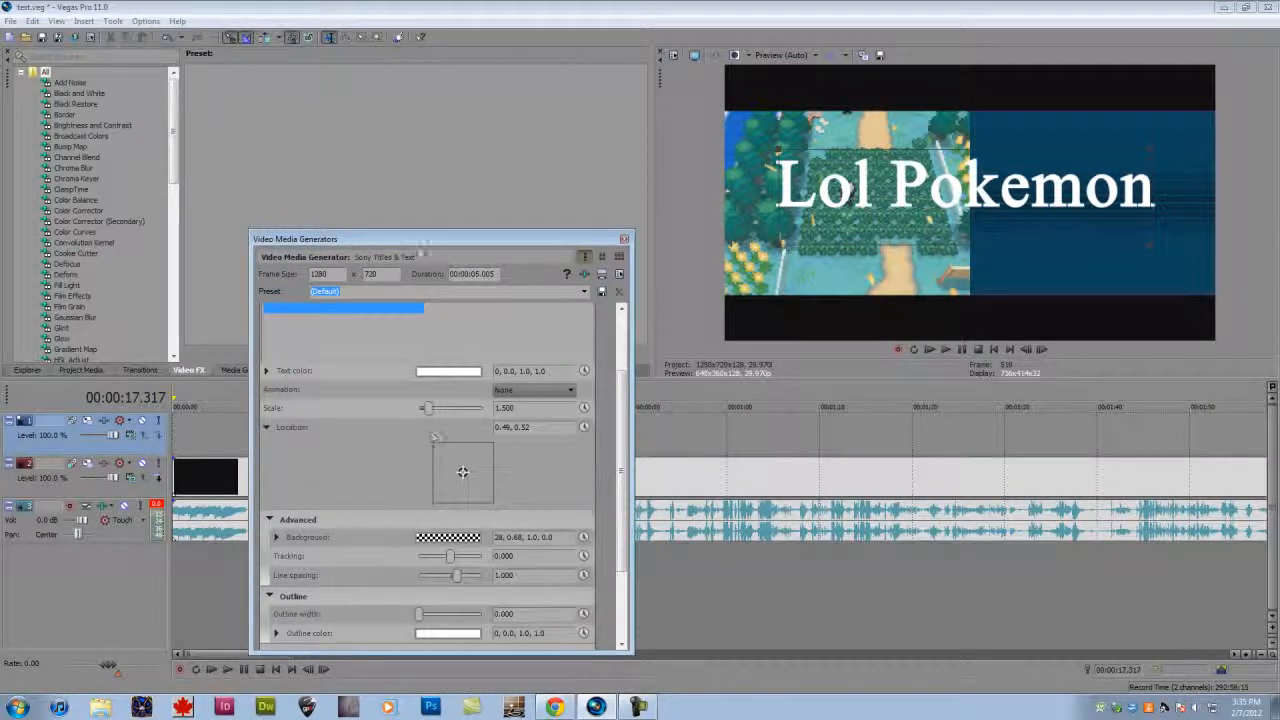
Look at the text colour picker, and collapse the Location, Advanced, Outline and Shadow settings.
click(266, 427)
click(269, 447)
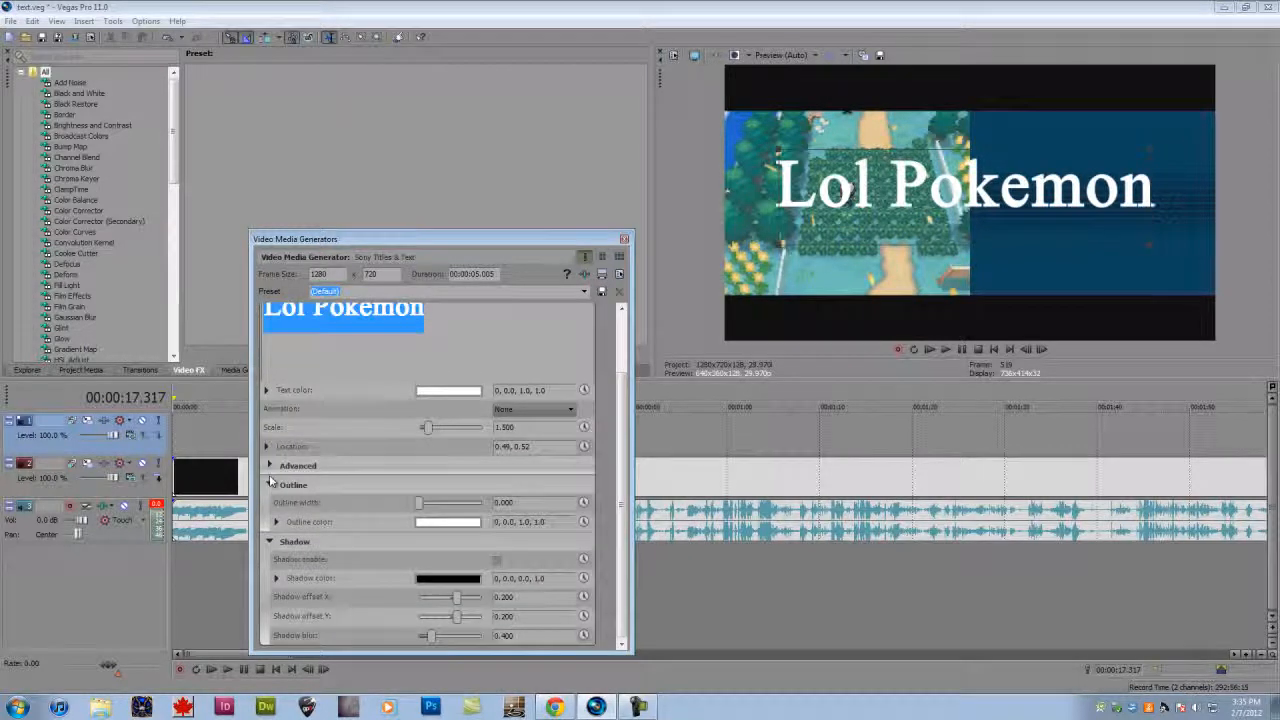
click(270, 486)
click(269, 485)
click(266, 428)
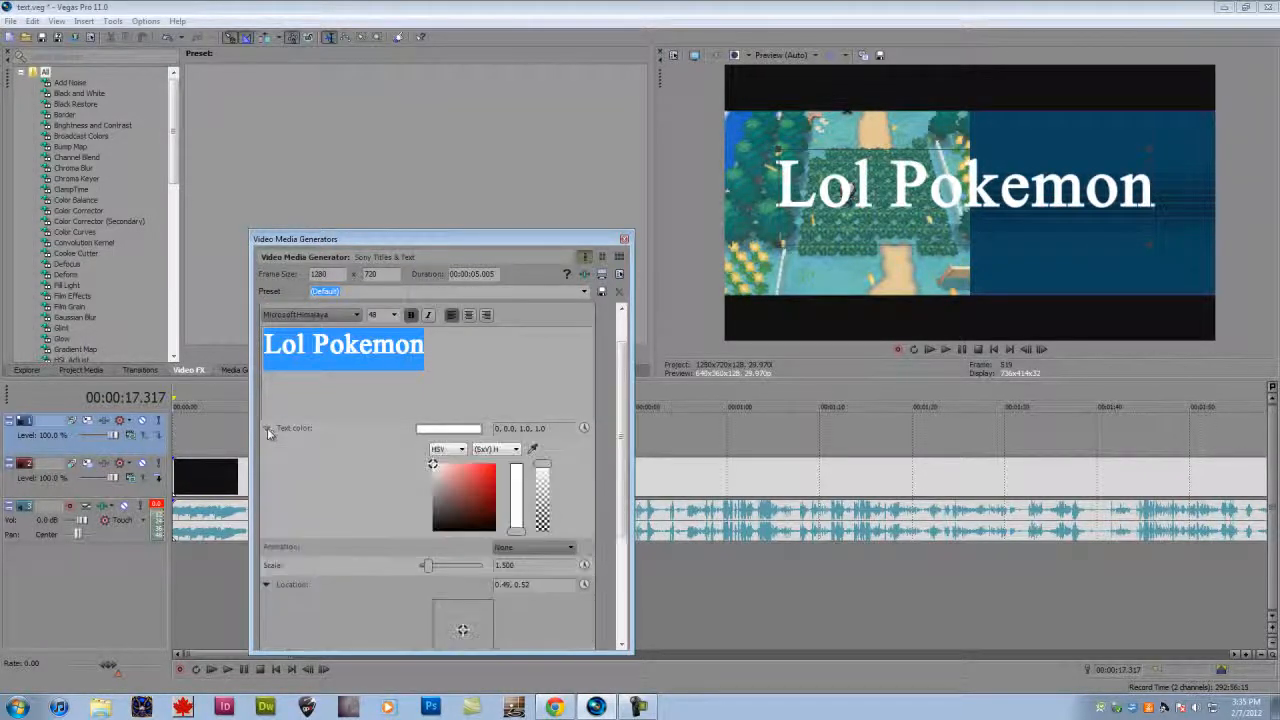
click(266, 428)
click(266, 485)
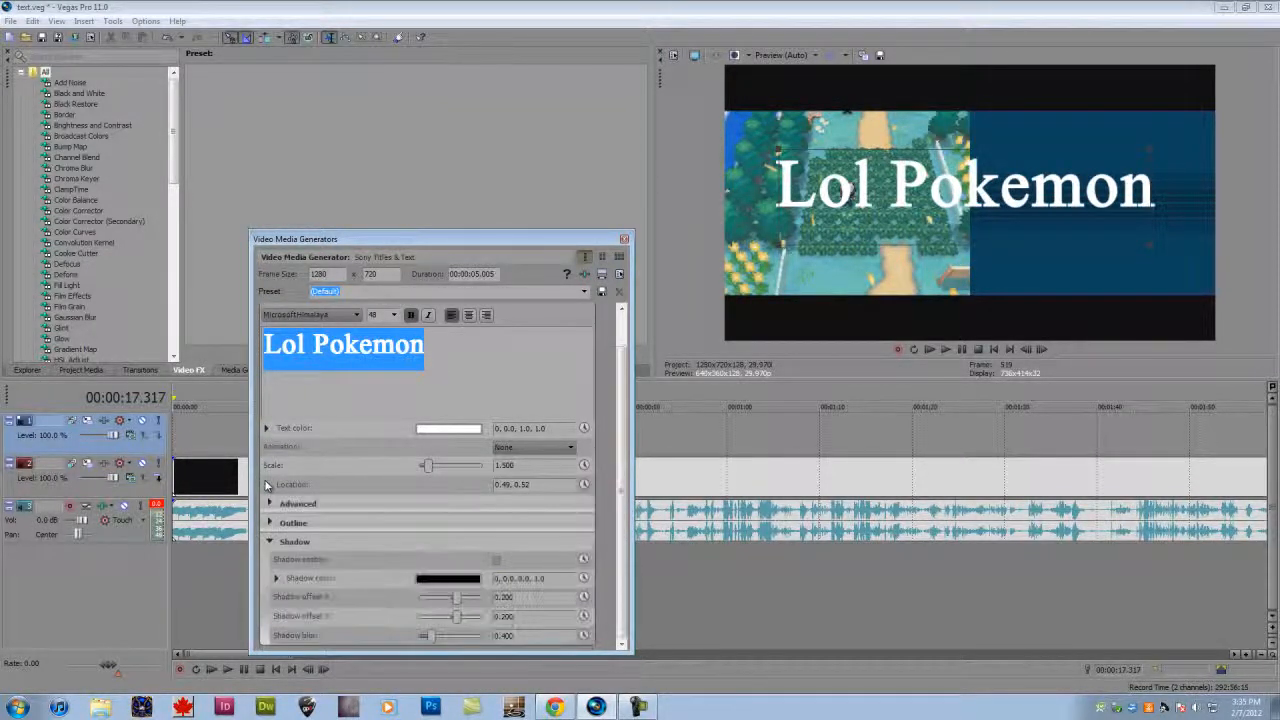
click(272, 546)
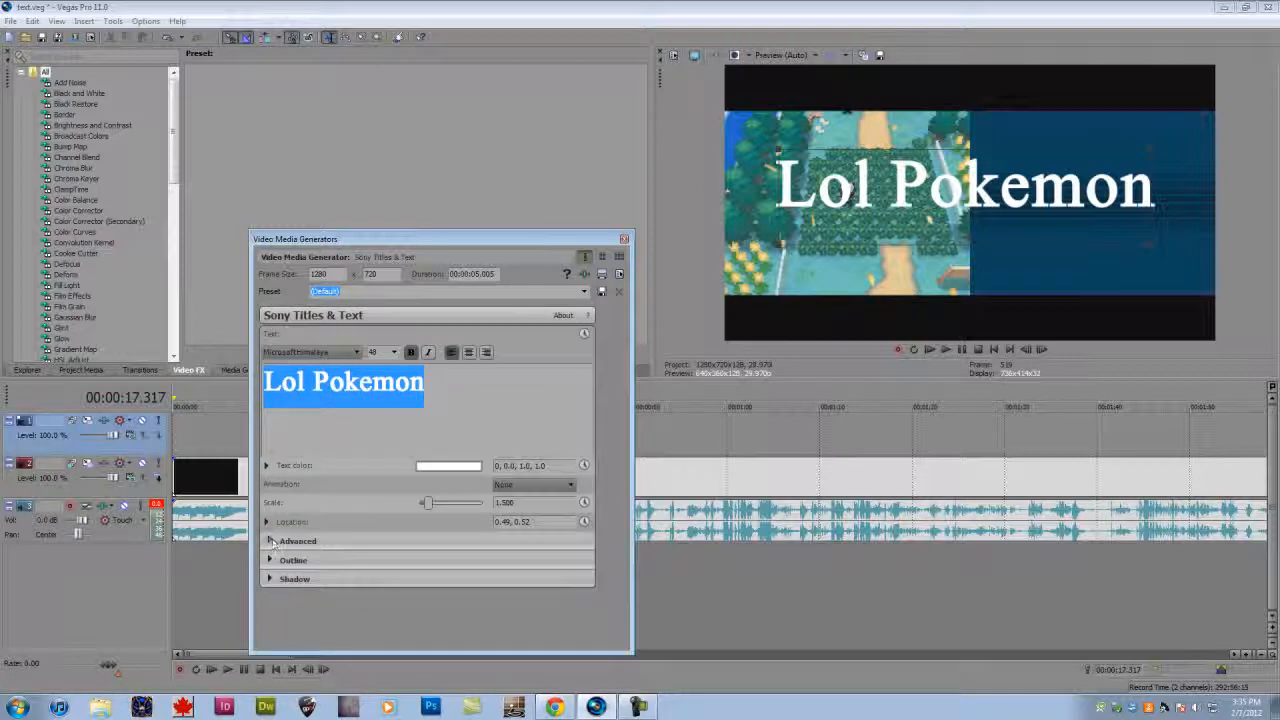
Animate the text colour with a keyframe at about 00:00:02.162, and set that keyframe to red.
click(585, 466)
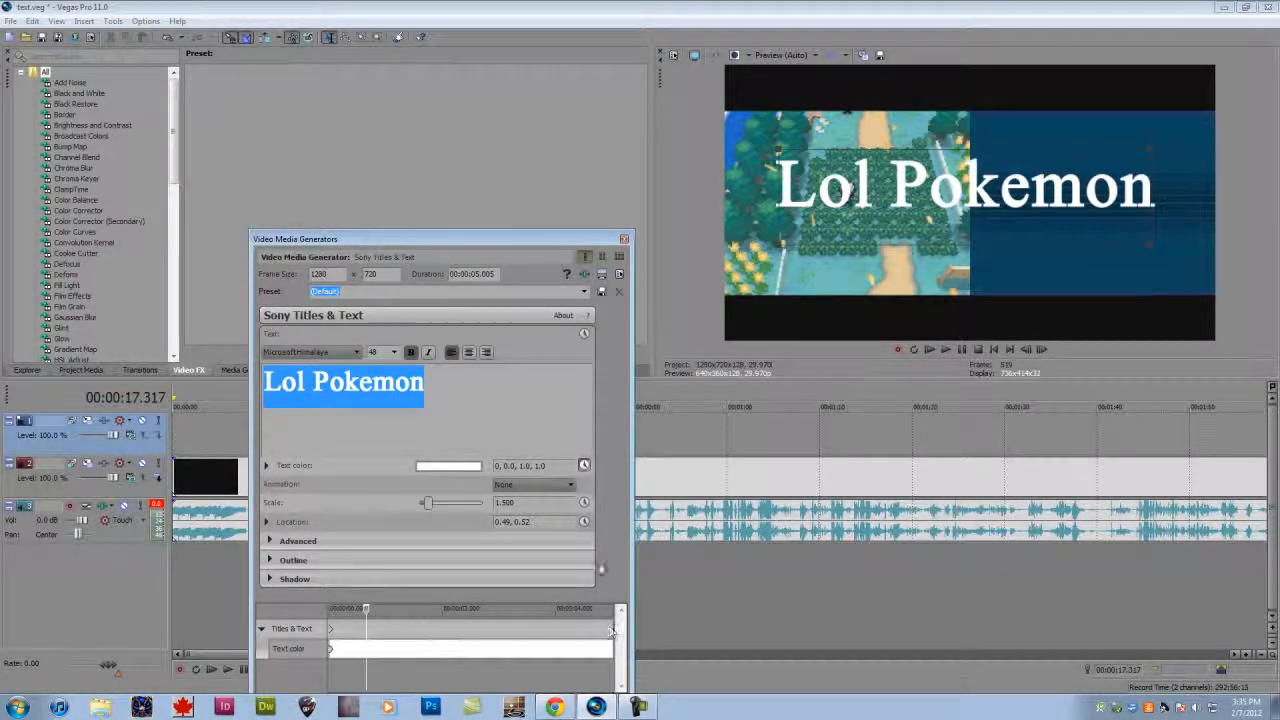
drag(480, 238, 461, 125)
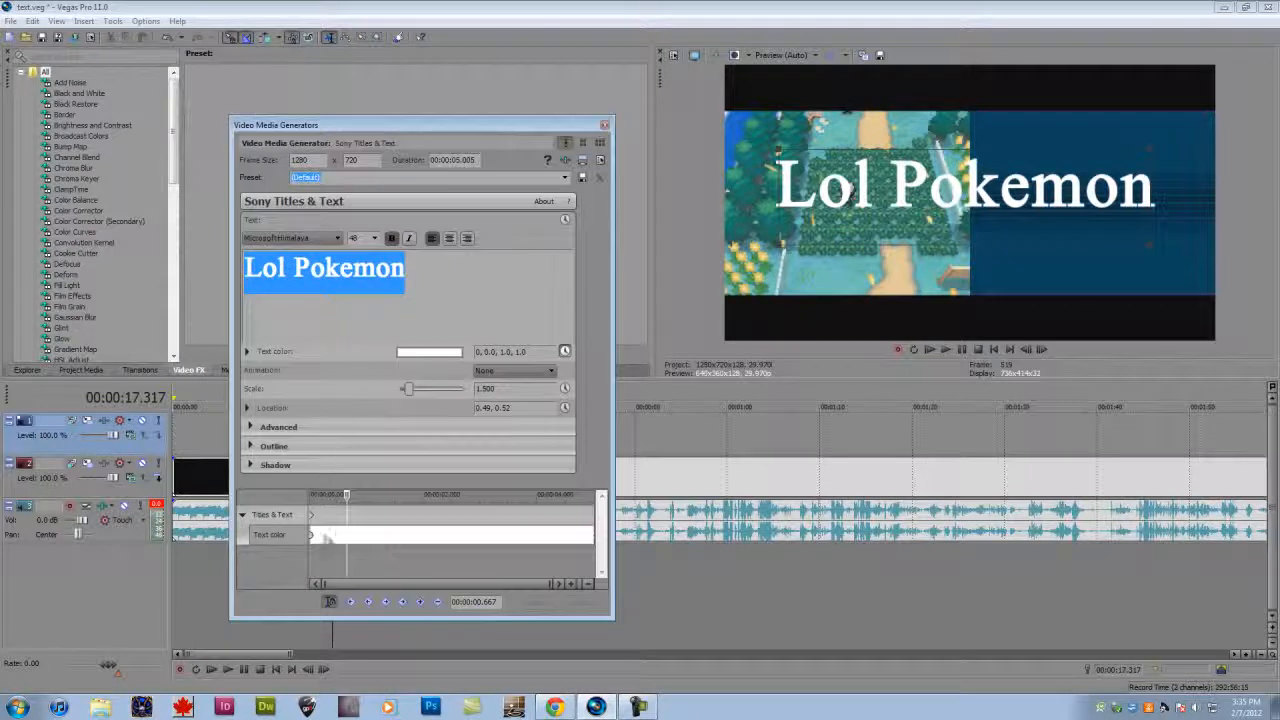
click(433, 543)
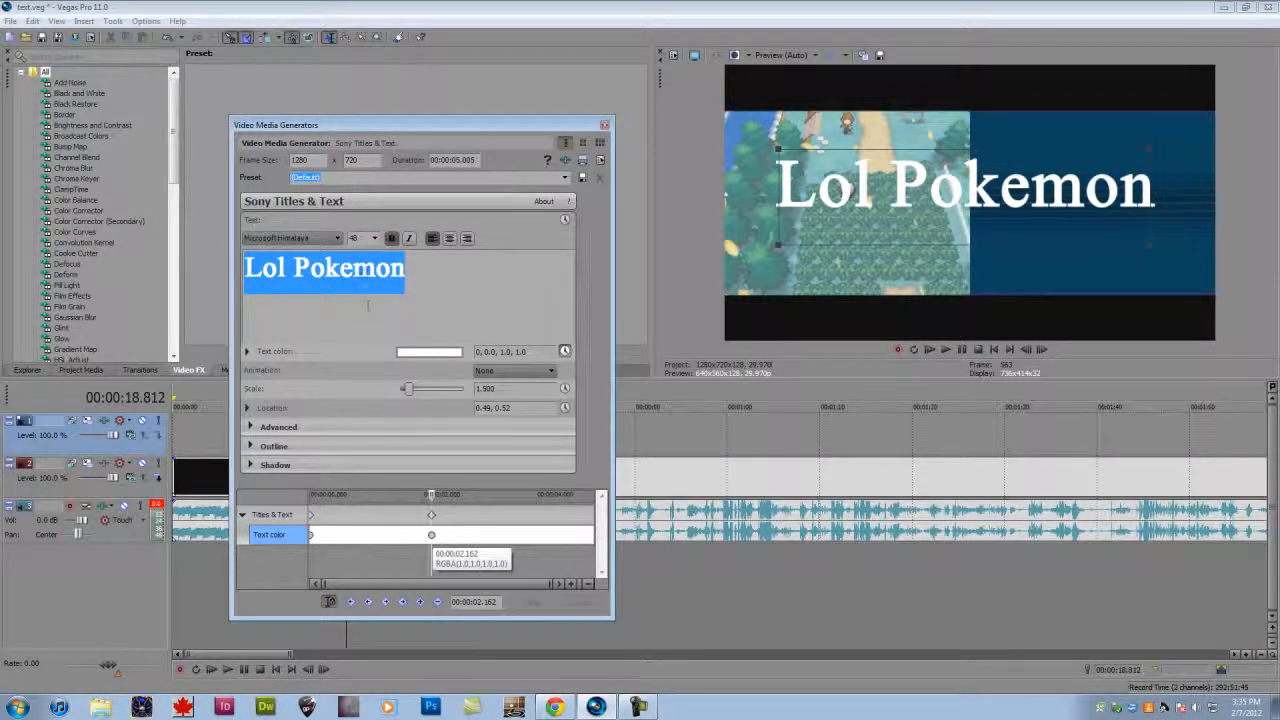
double_click(433, 543)
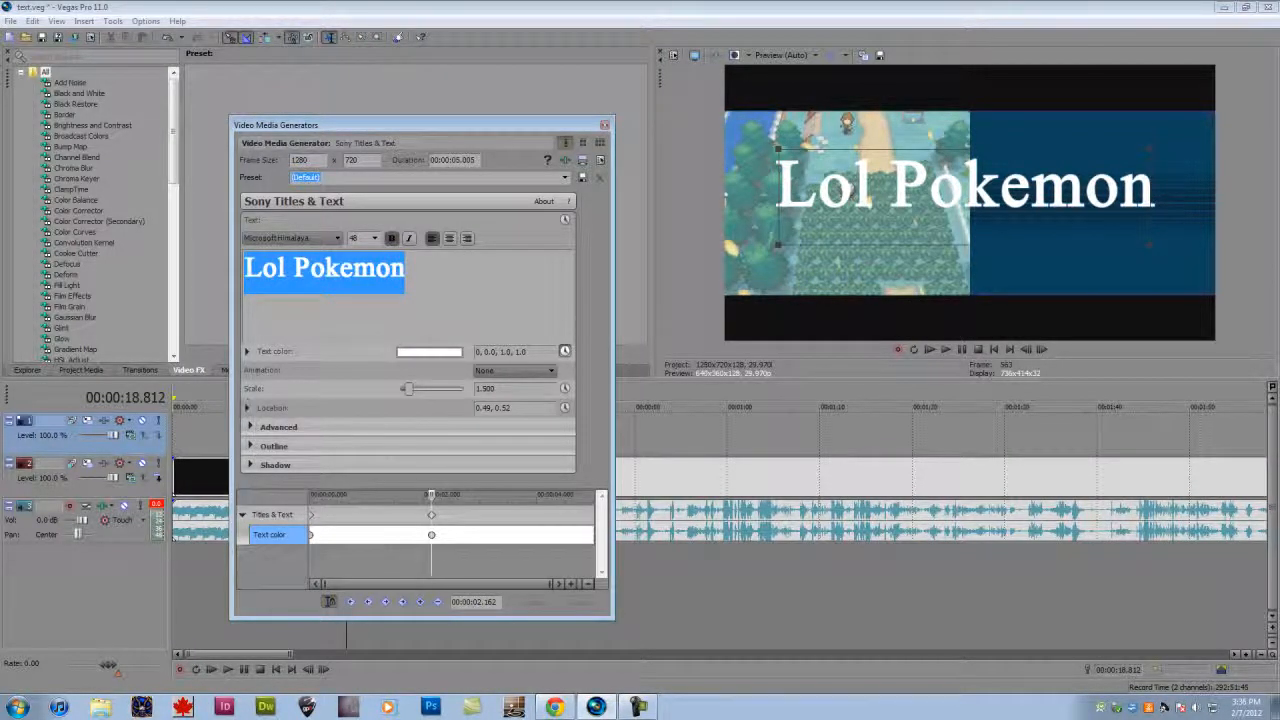
click(248, 351)
click(458, 388)
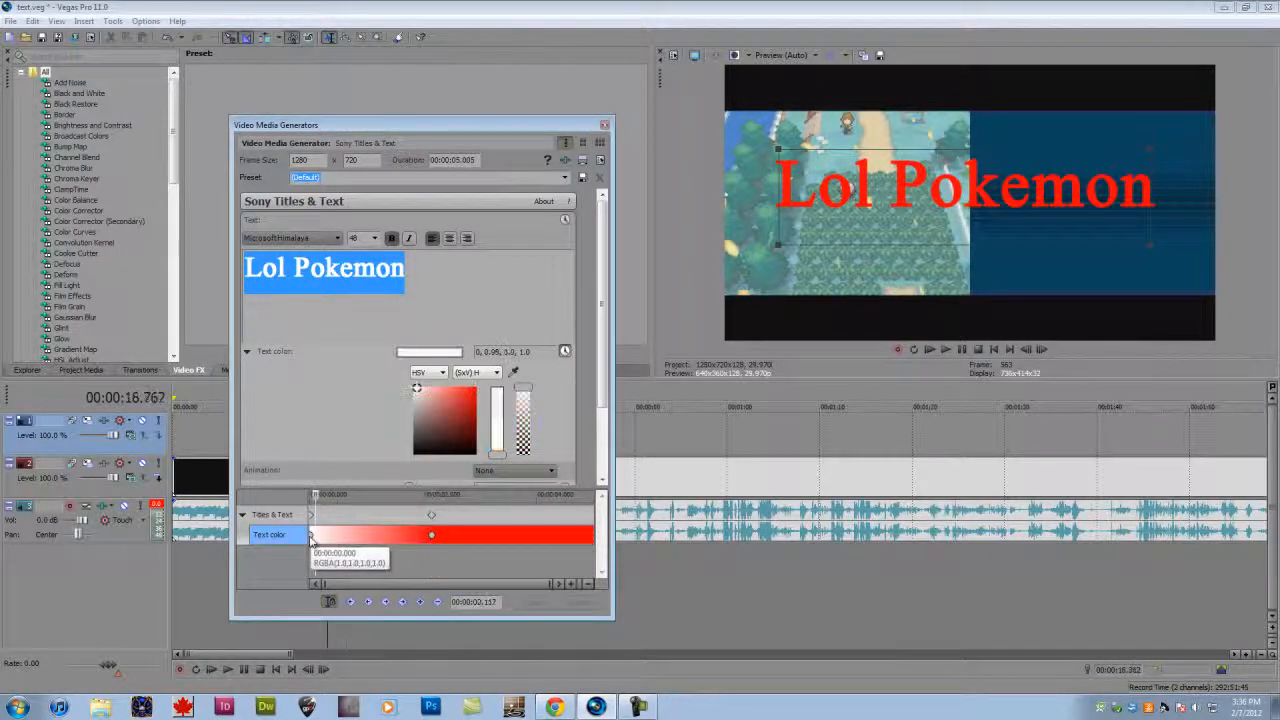
Preview the animated text colour by playing from the first keyframe and checking several points on the keyframe timeline.
click(310, 536)
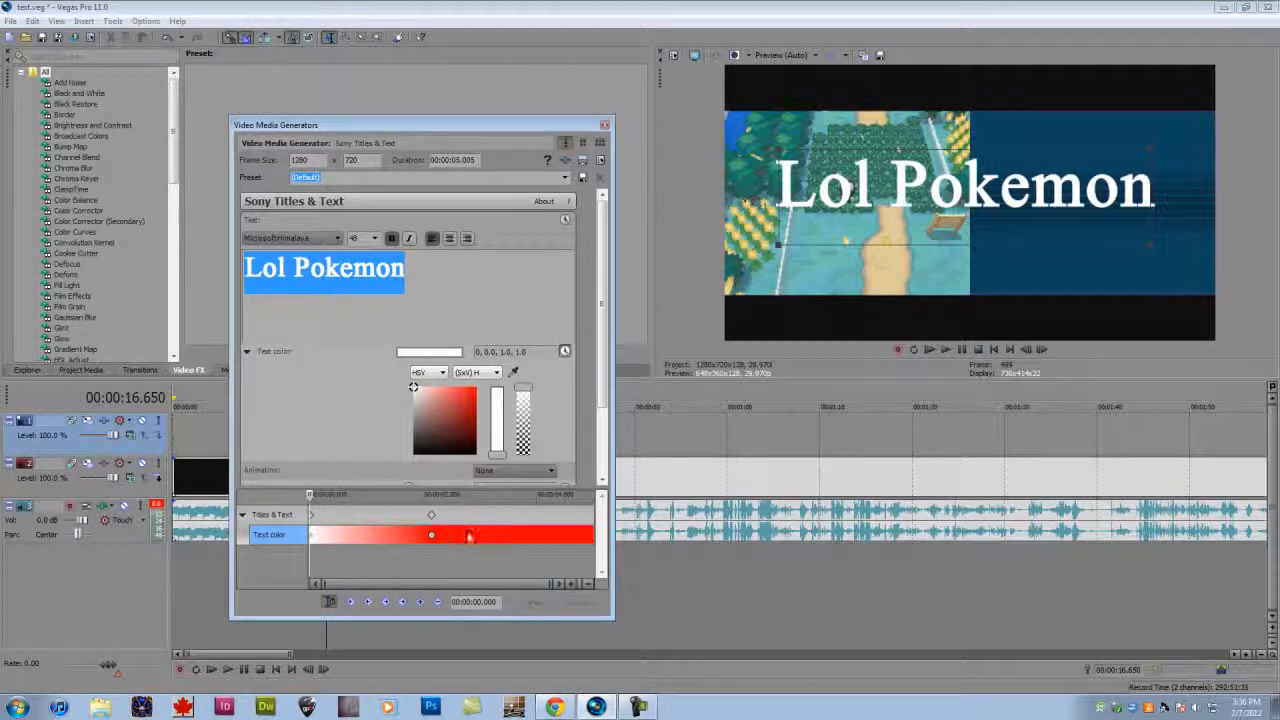
key(space)
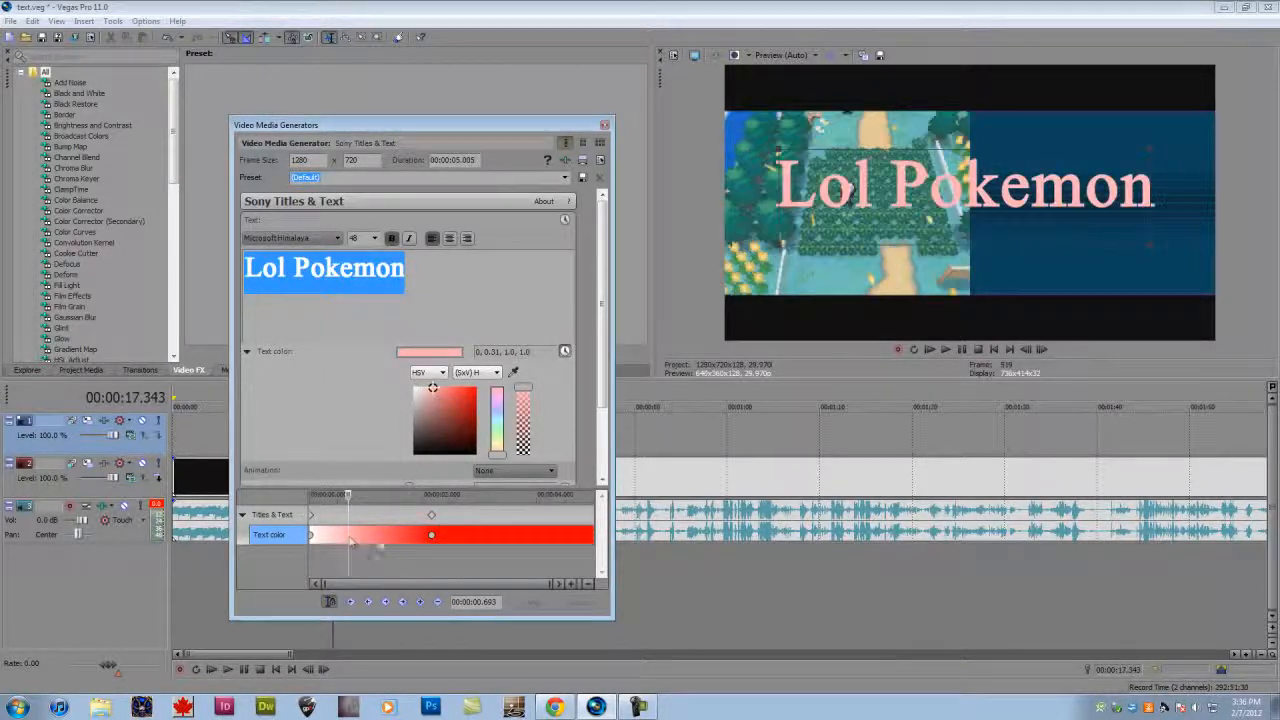
click(506, 537)
click(522, 538)
click(363, 539)
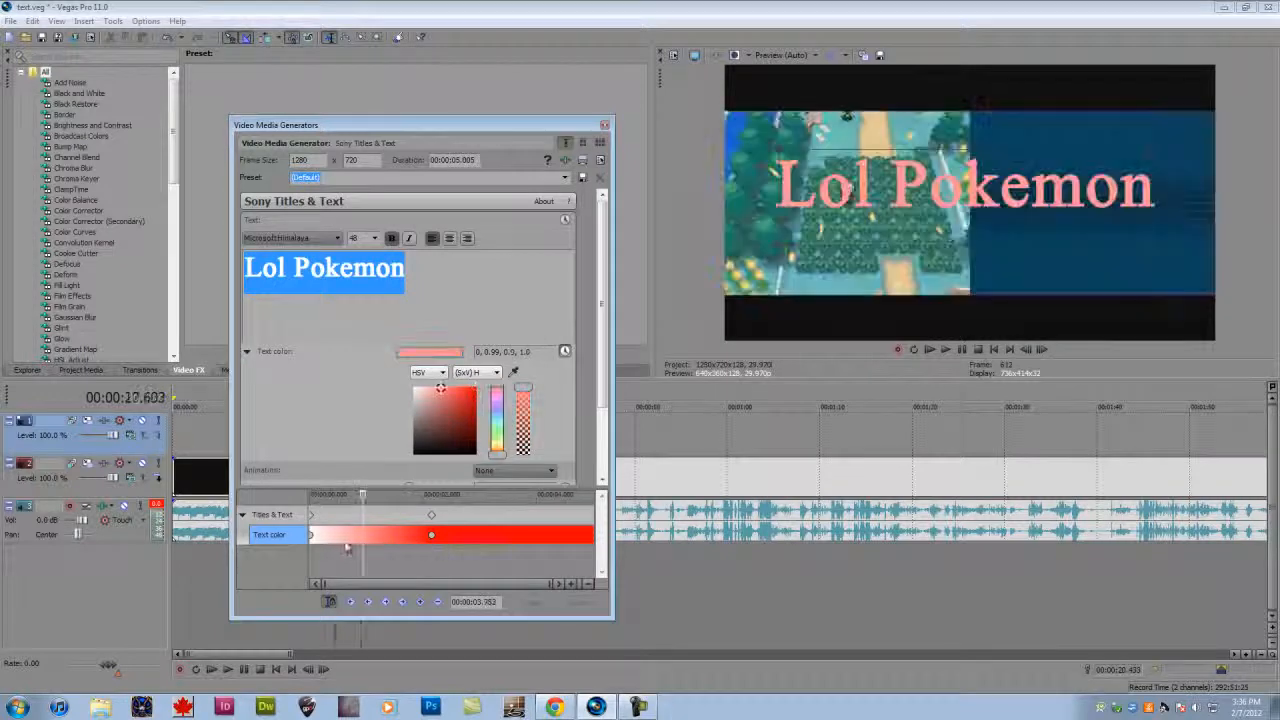
Move the red text colour keyframe to about the four-second mark, check the slower fade, and close the text generator settings.
drag(431, 535, 541, 539)
drag(340, 539, 463, 539)
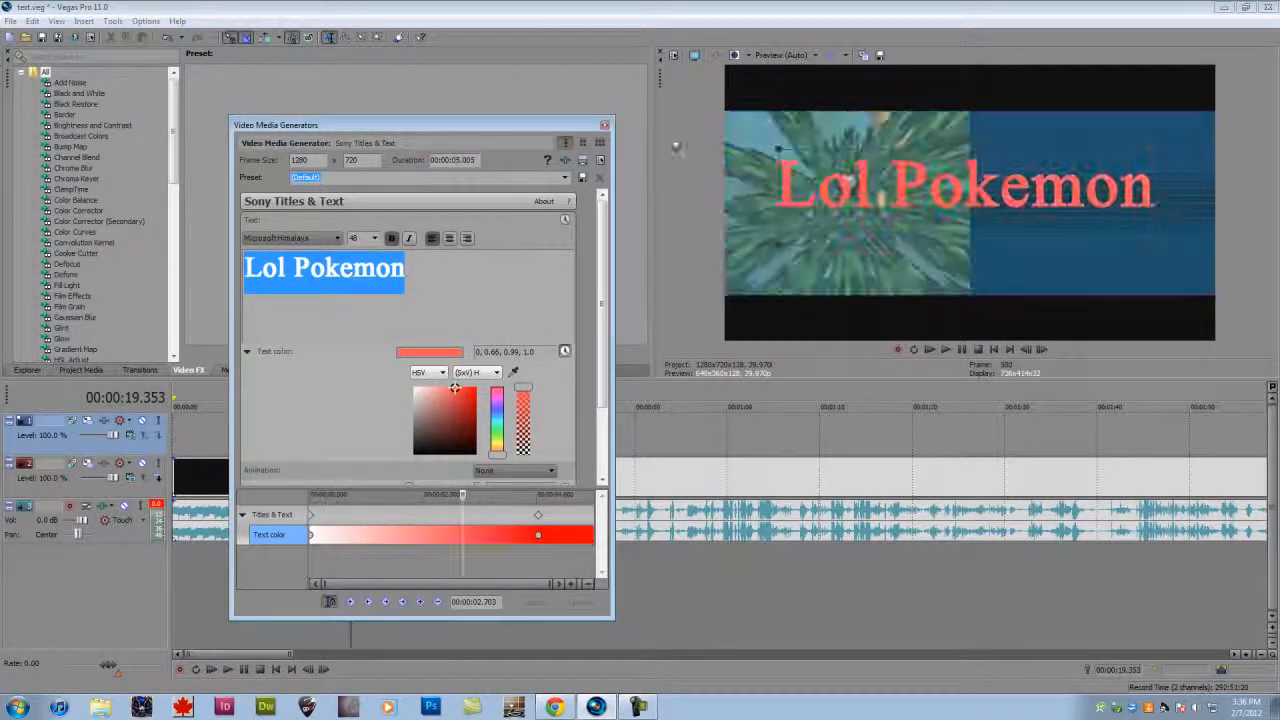
click(605, 126)
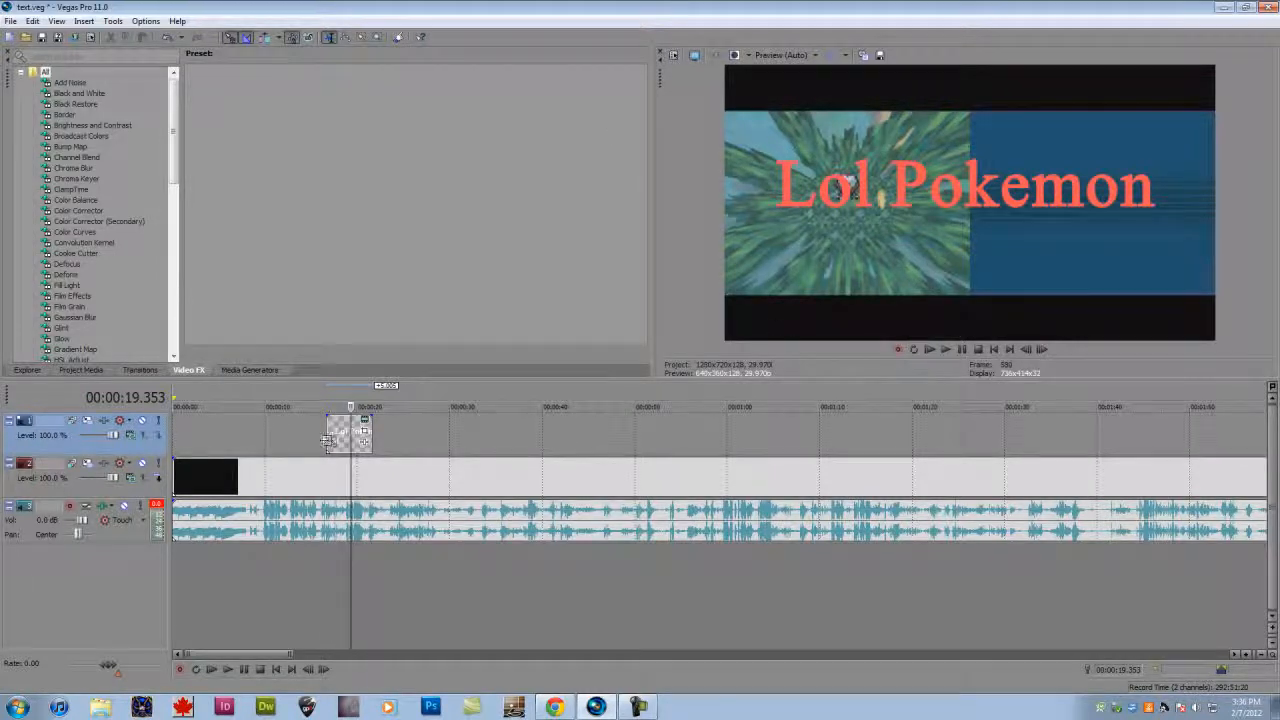
Play the text event over the video to preview its colour change, and pause the playback.
click(930, 350)
click(946, 349)
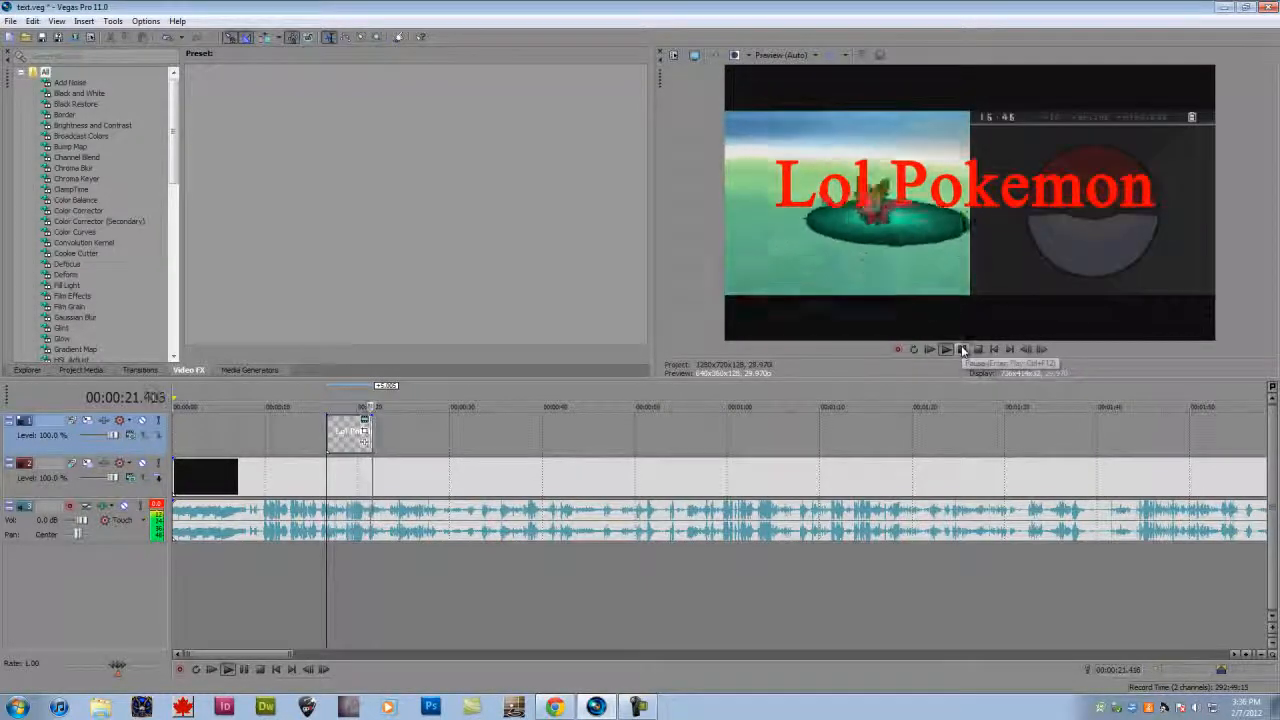
click(962, 349)
Extend the text event so it spans from the beginning of the timeline to about 00:00:48.
click(342, 432)
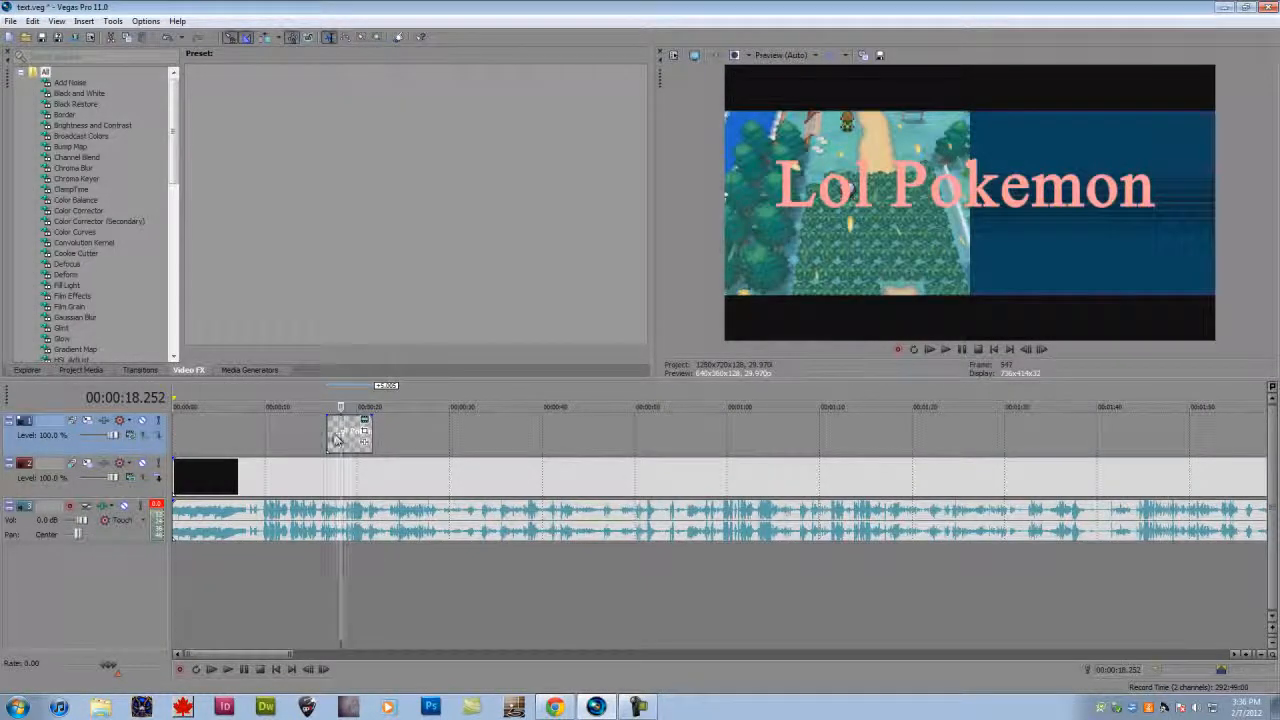
click(331, 432)
drag(330, 432, 174, 432)
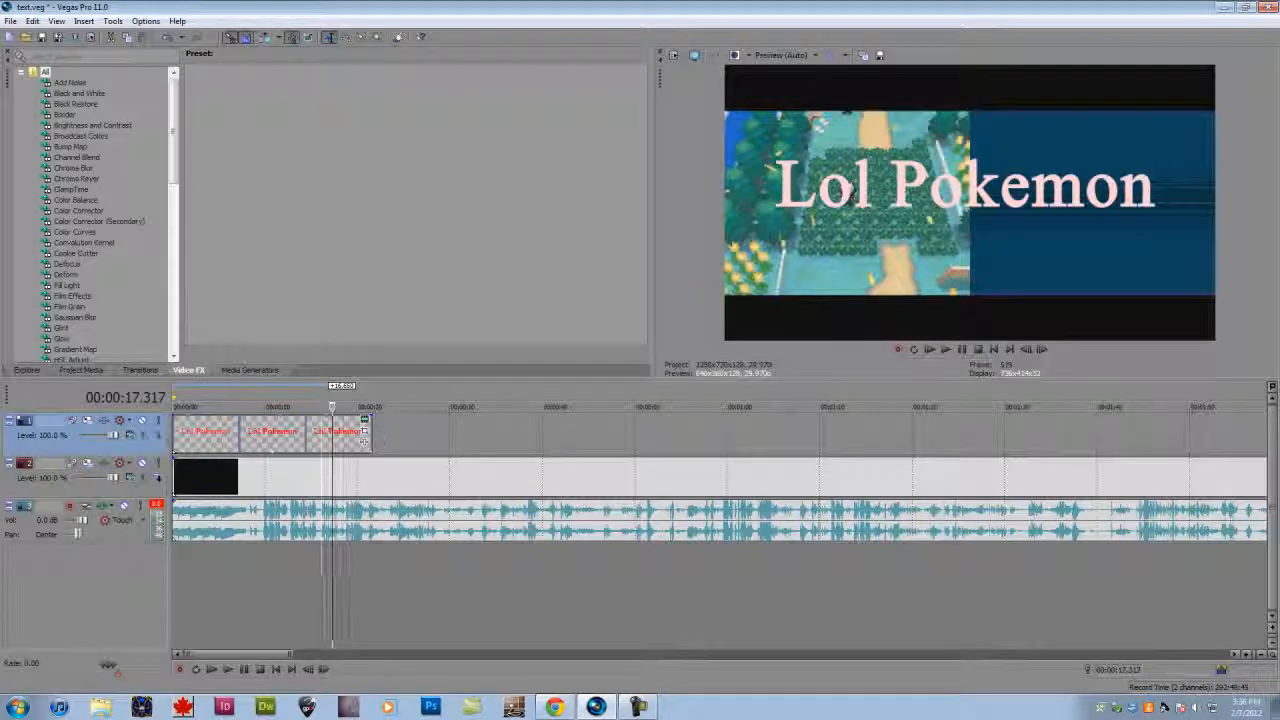
drag(372, 432, 612, 440)
click(541, 434)
Match the generated text's duration to the length of its extended event, and close the generator settings.
click(611, 421)
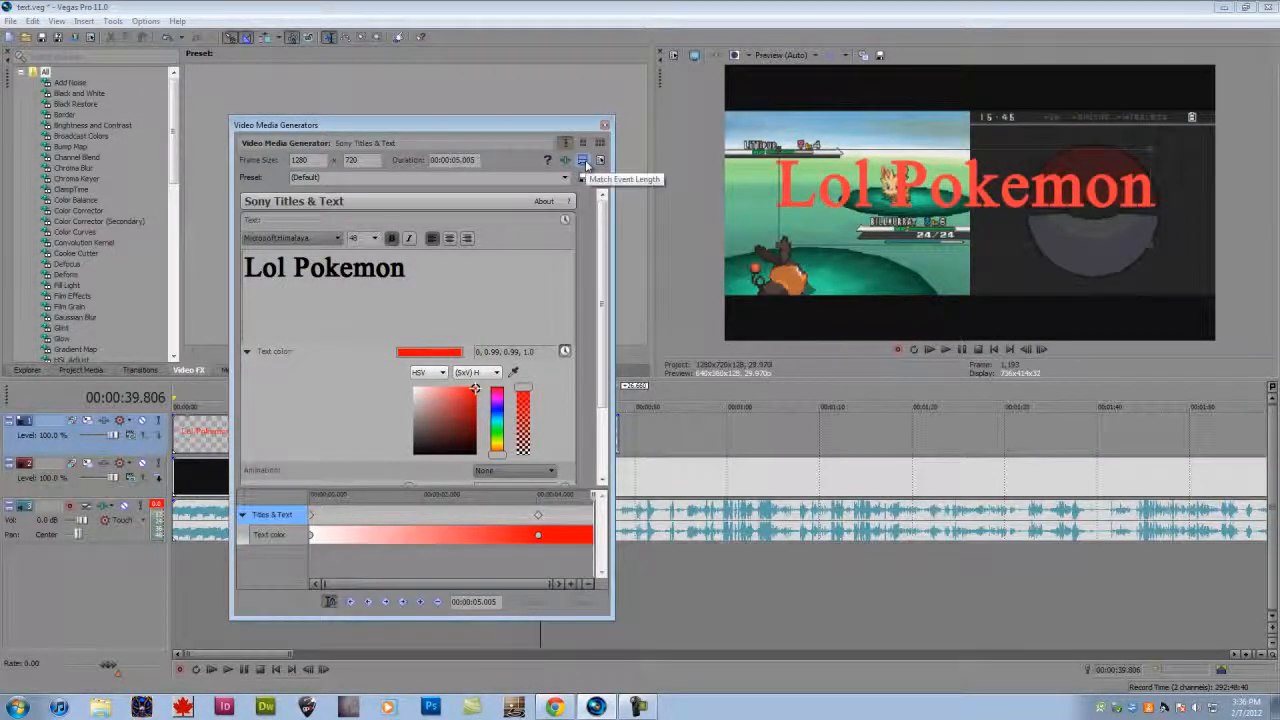
click(582, 160)
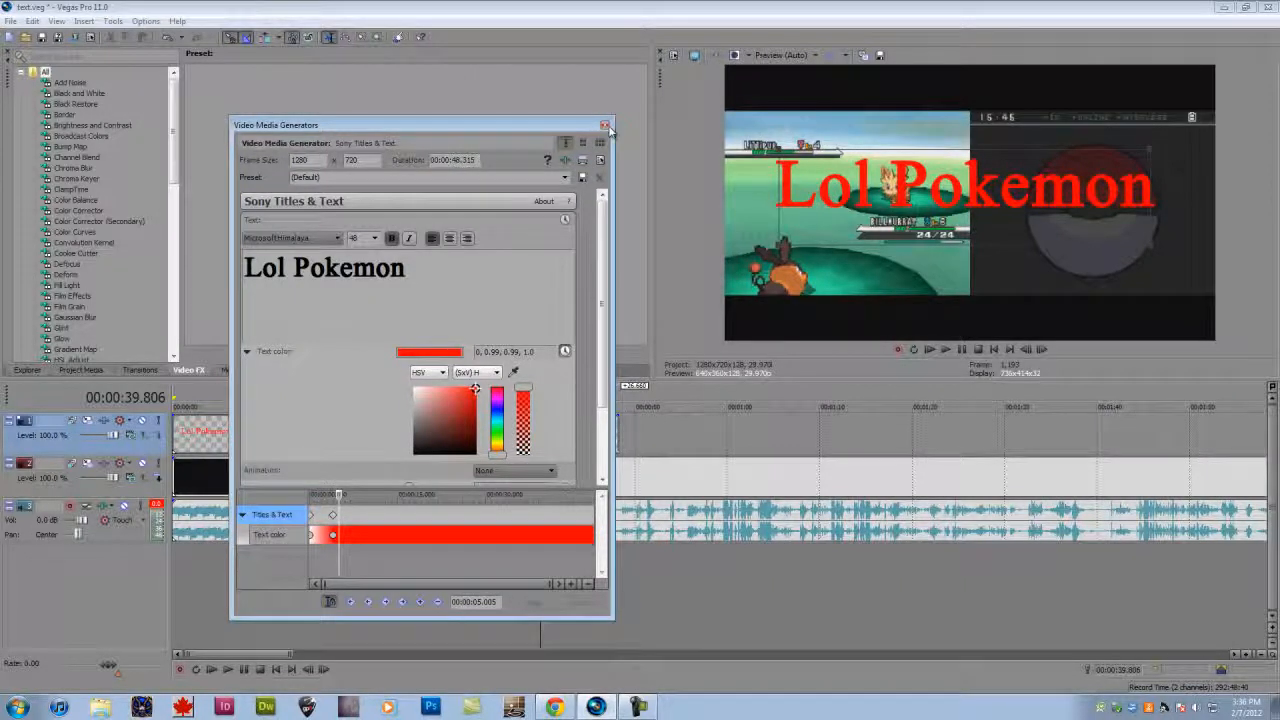
click(604, 126)
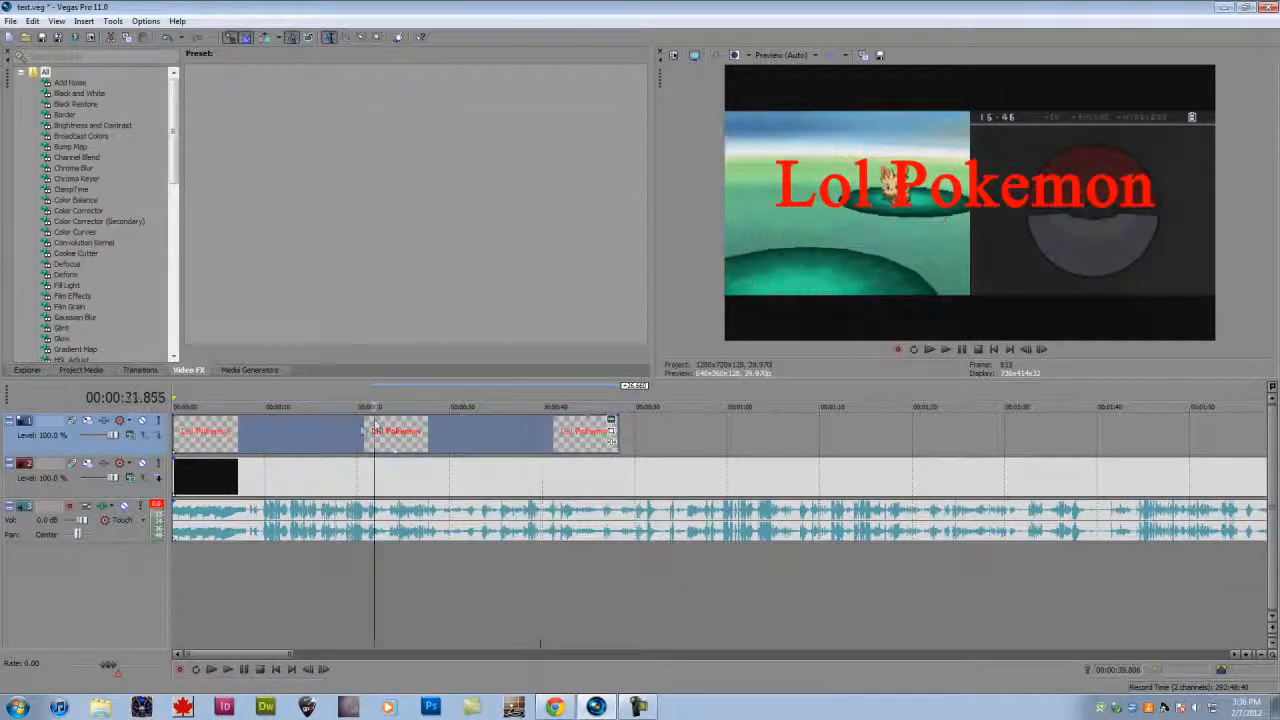
Try the Defocus effect's Hexagon preset on the text event with radius 3.97 and increased disc curvature and orientation, and remove the effect.
click(68, 274)
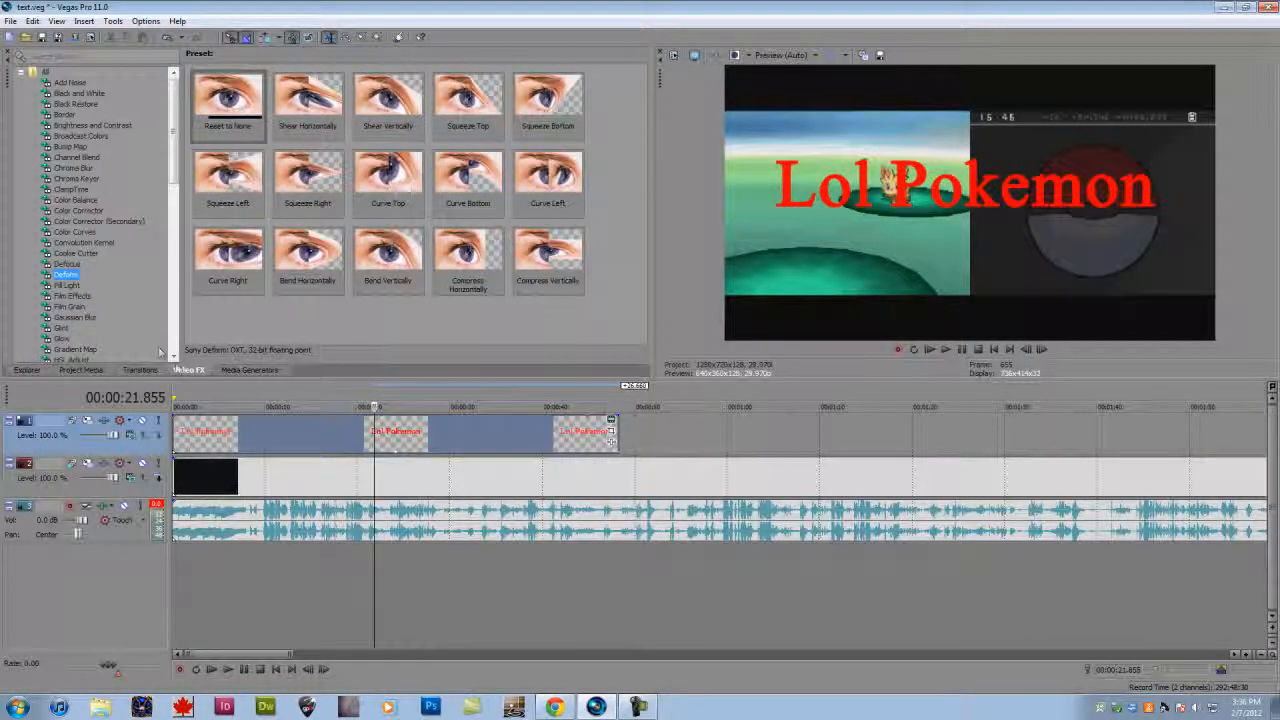
key(Up)
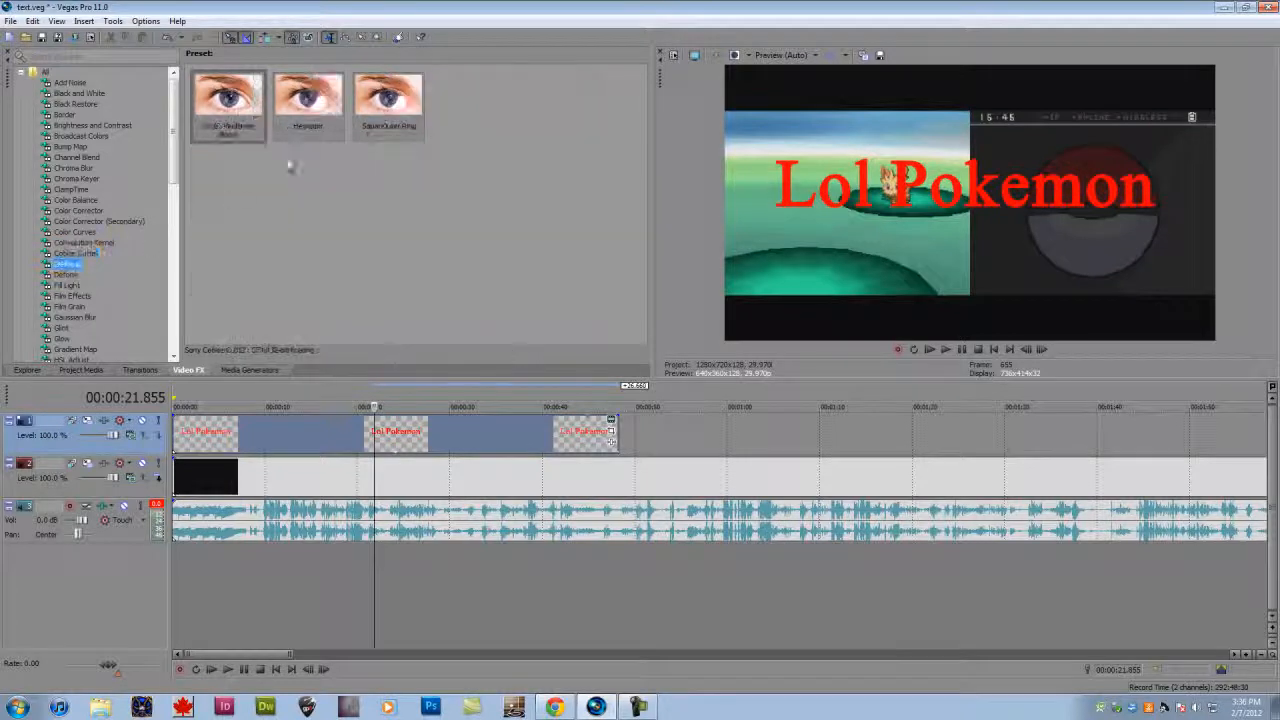
drag(394, 431, 395, 432)
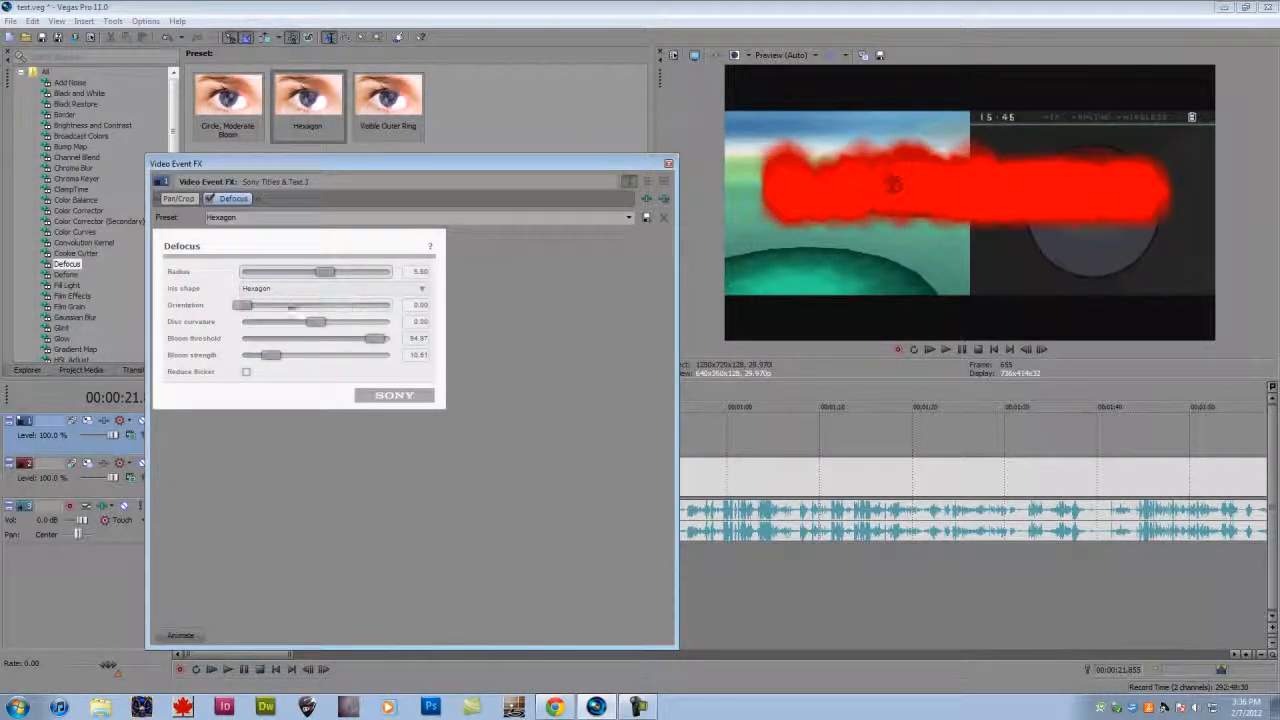
mouse_move(295, 277)
mouse_down()
mouse_move(245, 274)
mouse_move(385, 274)
mouse_move(300, 274)
mouse_up()
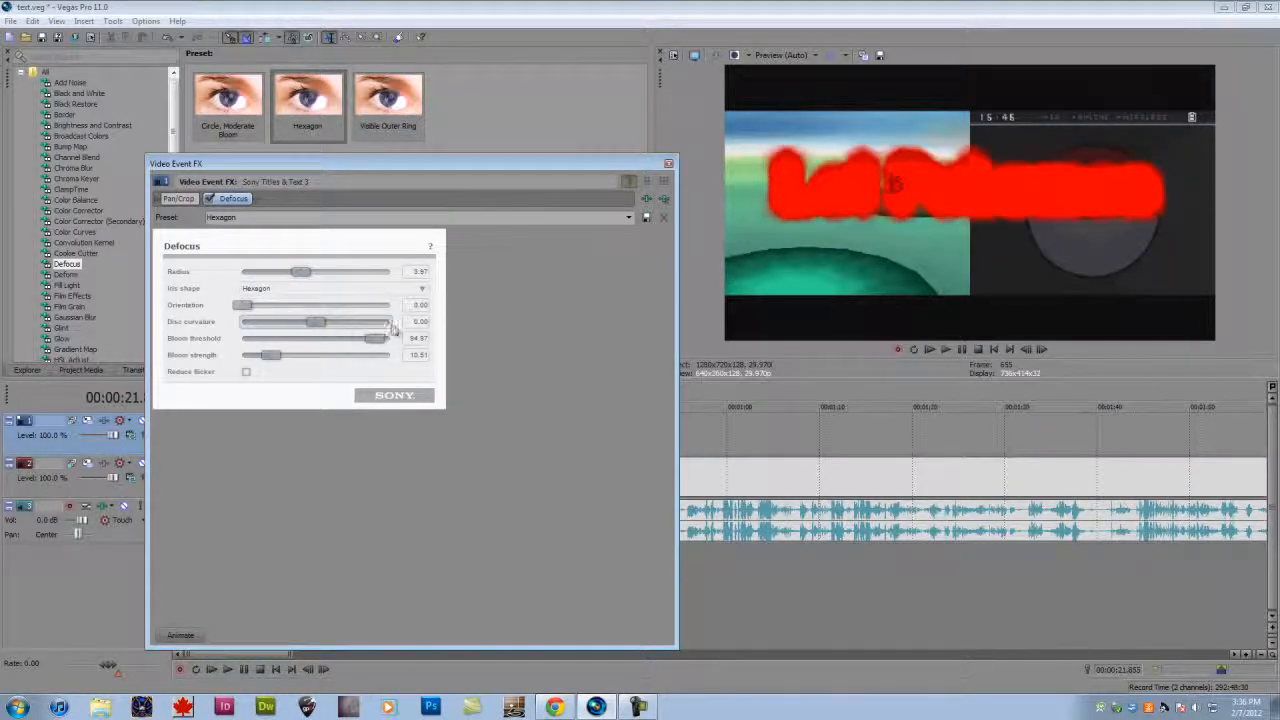
mouse_move(319, 325)
mouse_down()
mouse_move(390, 328)
mouse_move(328, 326)
mouse_up()
drag(245, 305, 434, 297)
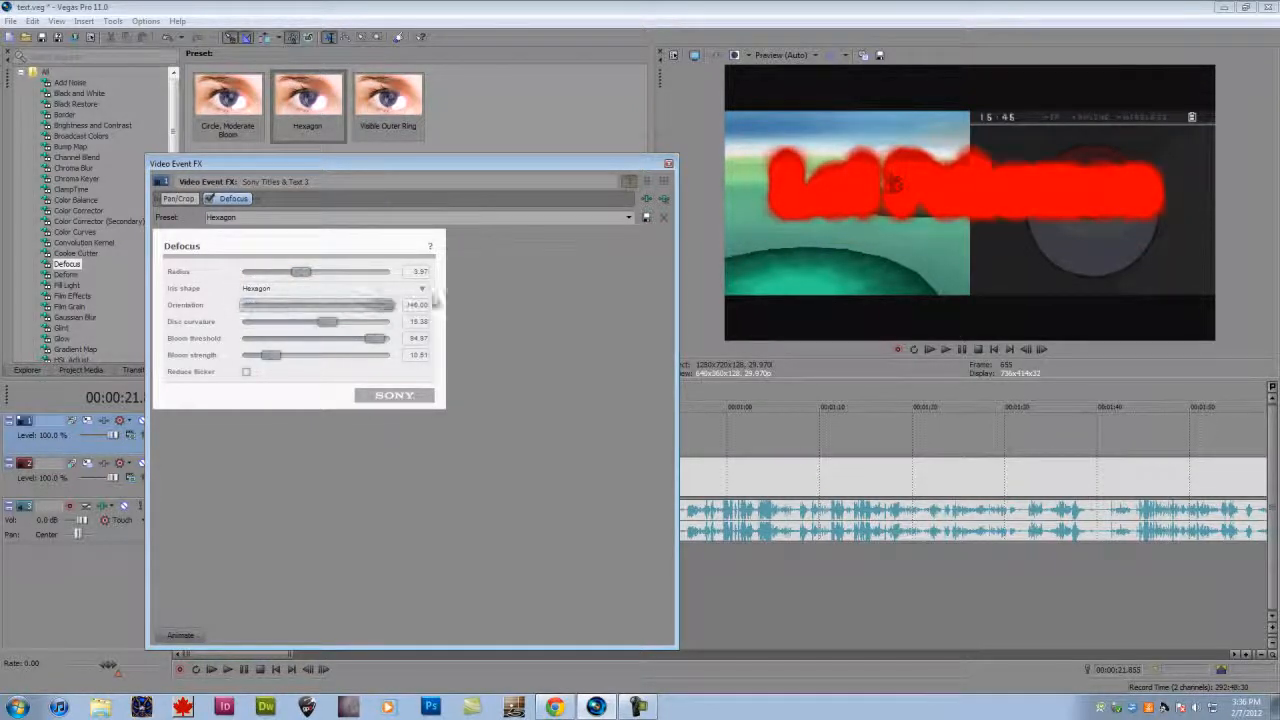
click(664, 199)
click(668, 164)
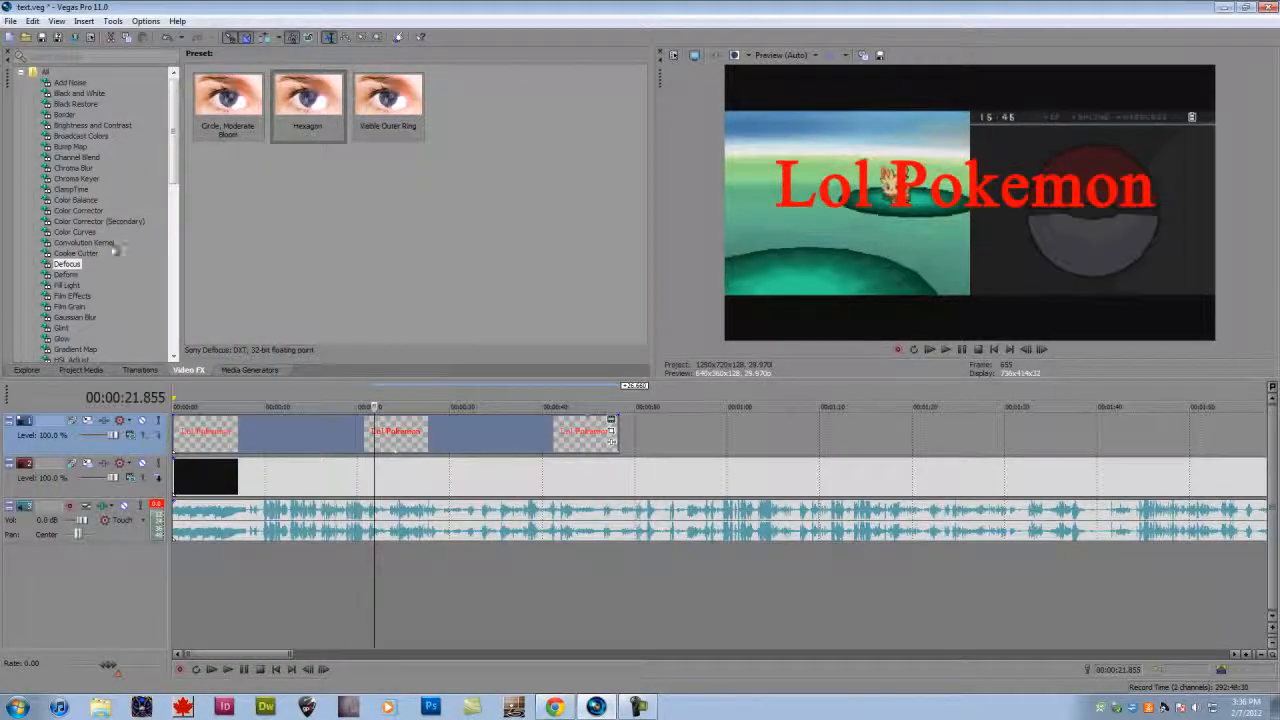
Apply the Circa 1908 preset of Film Effects to the text event, and close the effect's settings.
click(111, 244)
scroll(113, 248, down, 1)
click(84, 266)
click(76, 276)
click(74, 256)
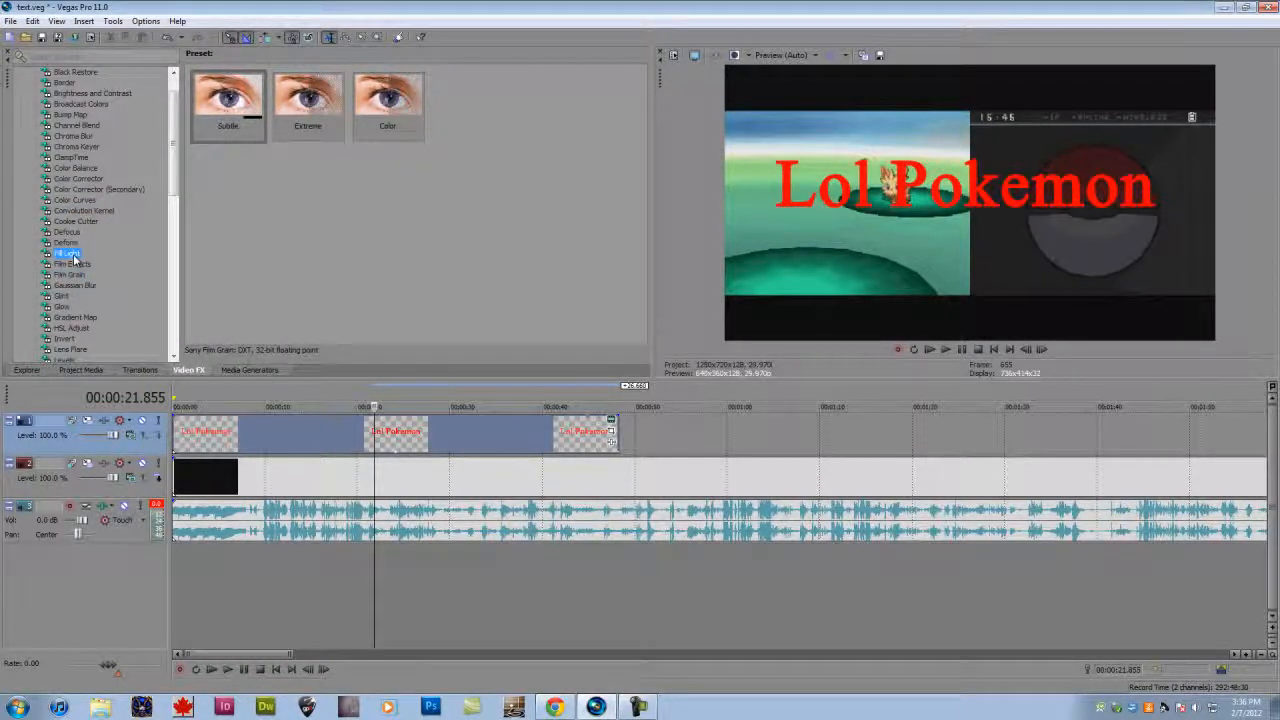
click(72, 264)
drag(468, 100, 459, 436)
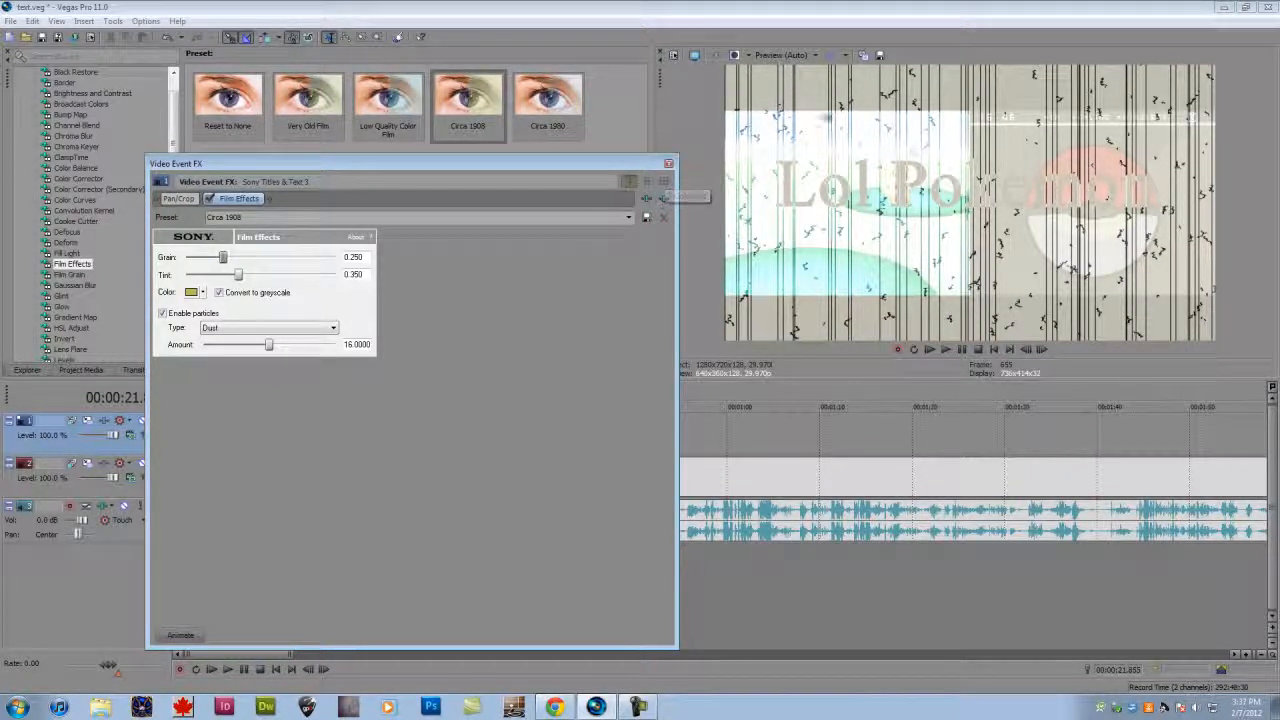
click(668, 163)
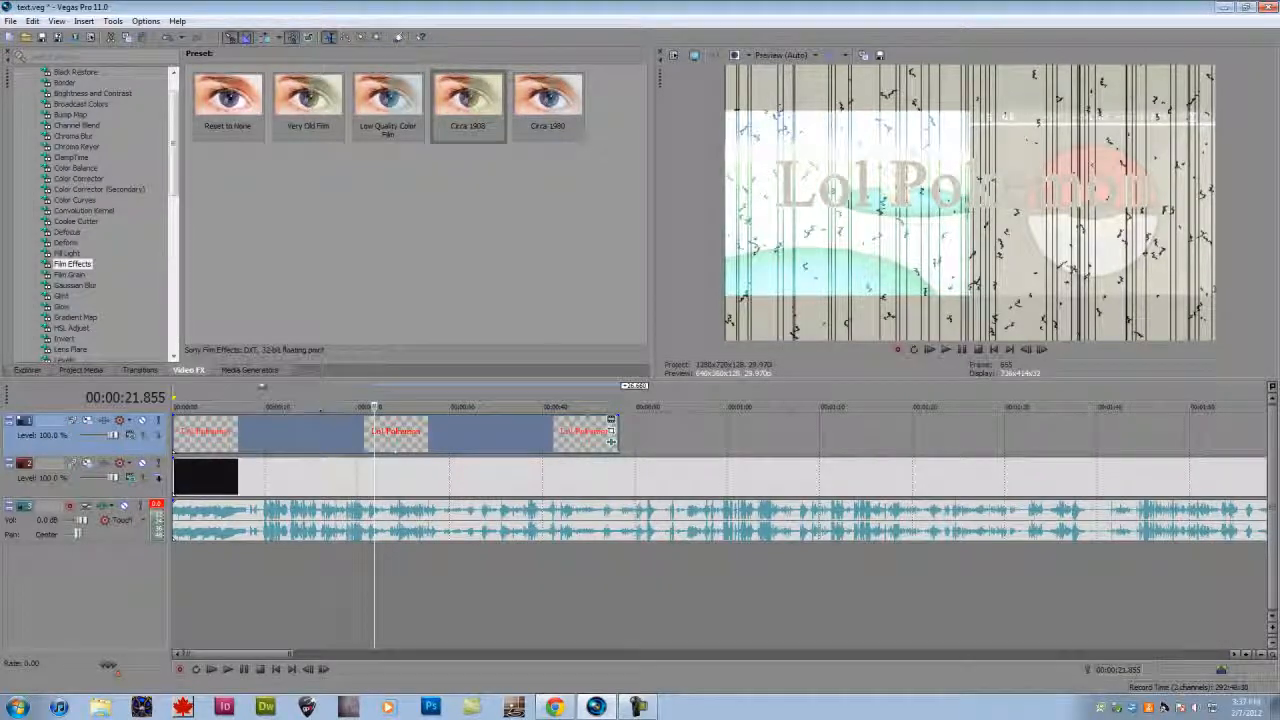
Add a Solid Background (Legacy) Text event to the upper video track at about 00:00:58, and view its placement and effects settings.
click(250, 370)
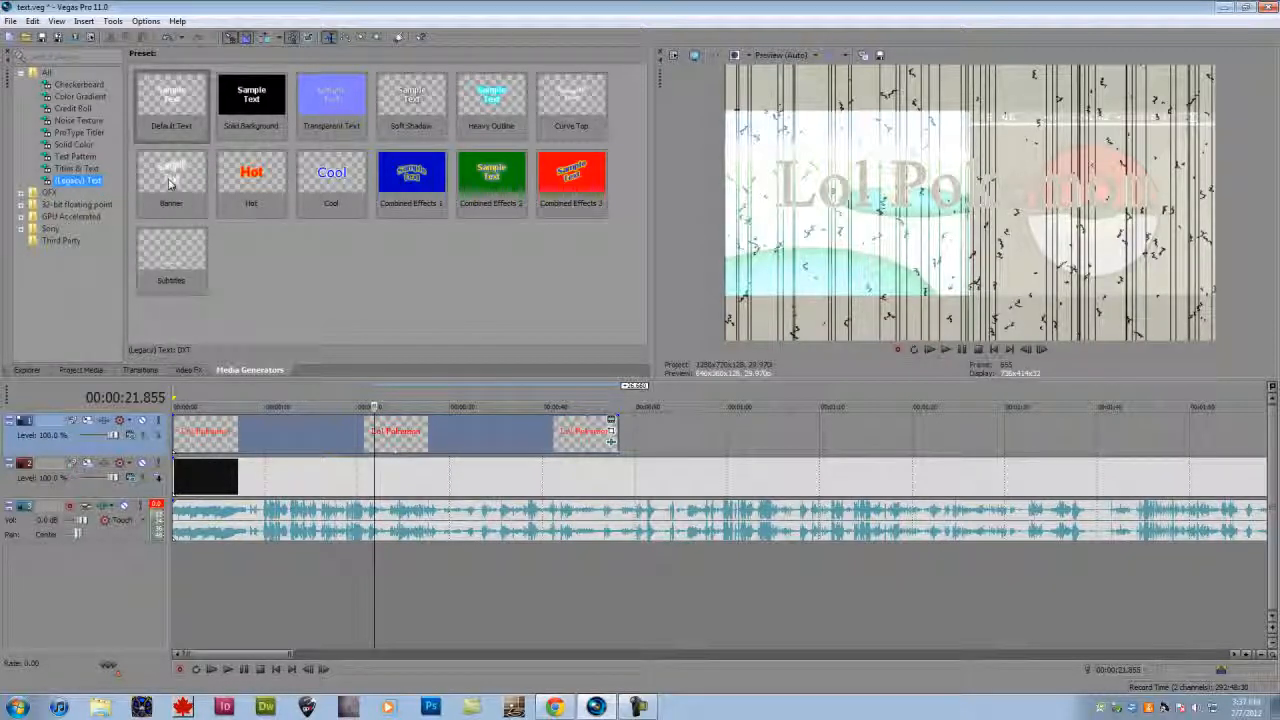
click(68, 172)
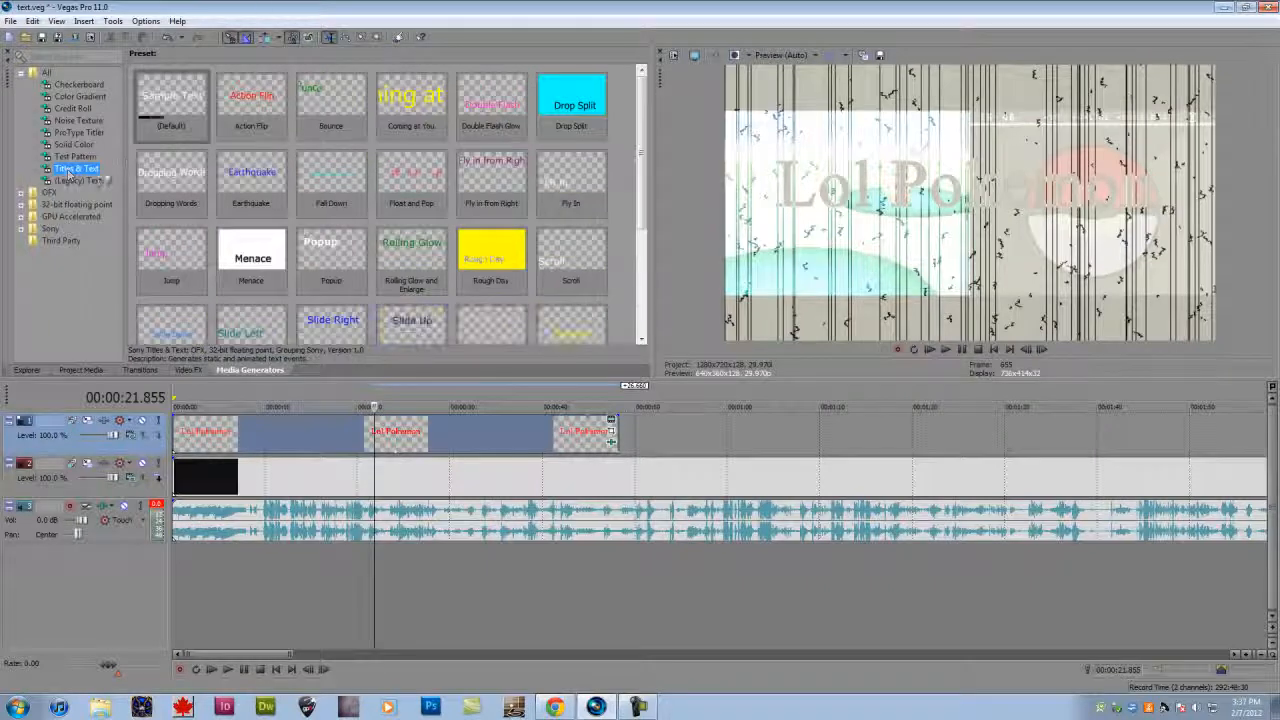
click(78, 181)
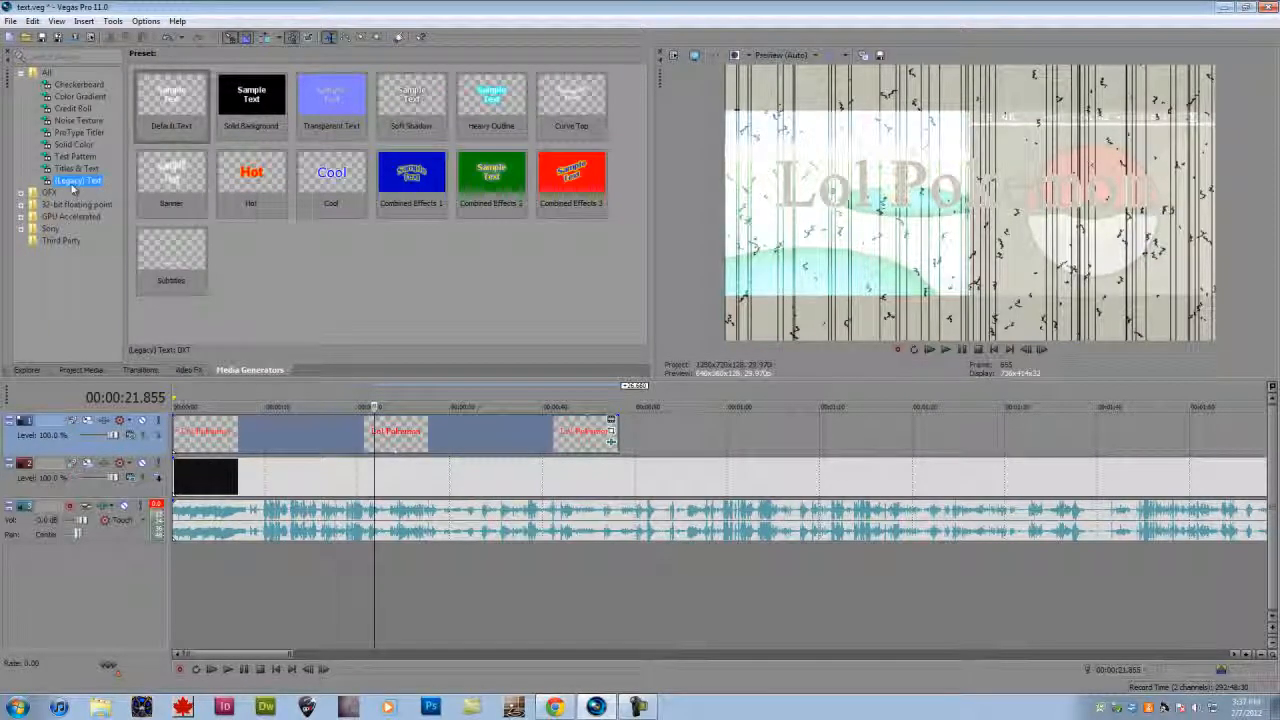
drag(251, 100, 900, 443)
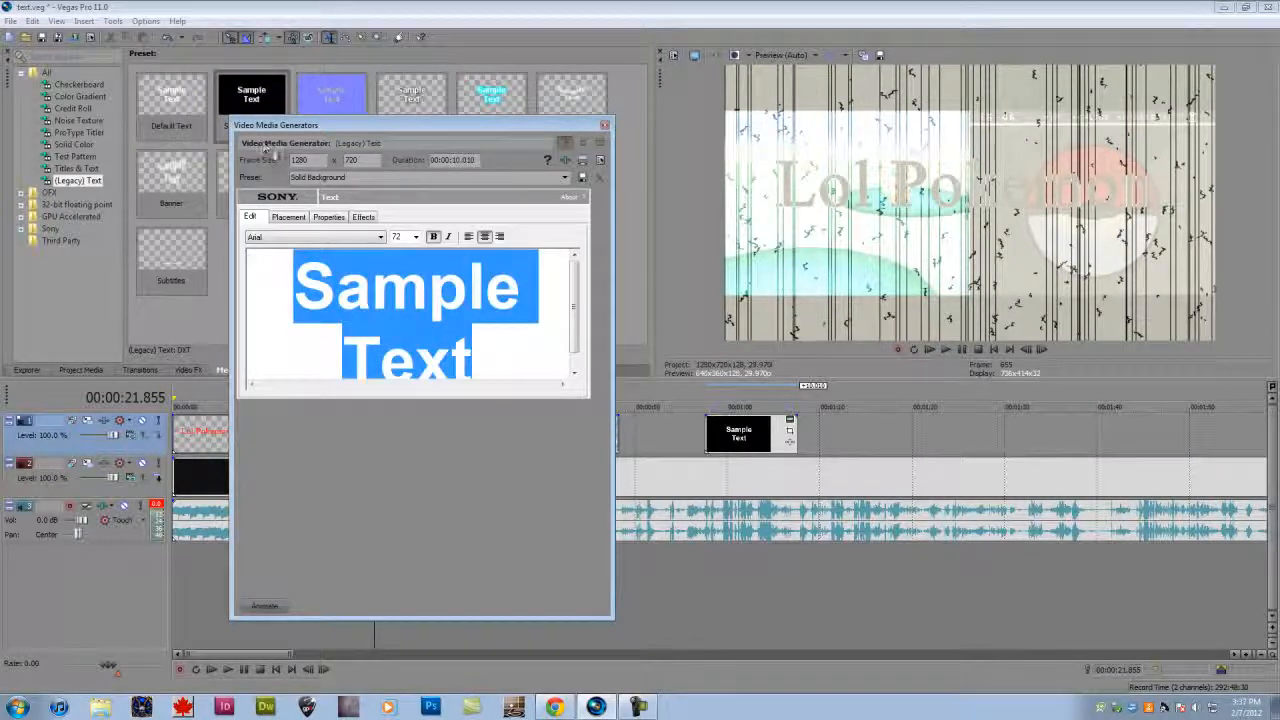
click(290, 218)
click(368, 221)
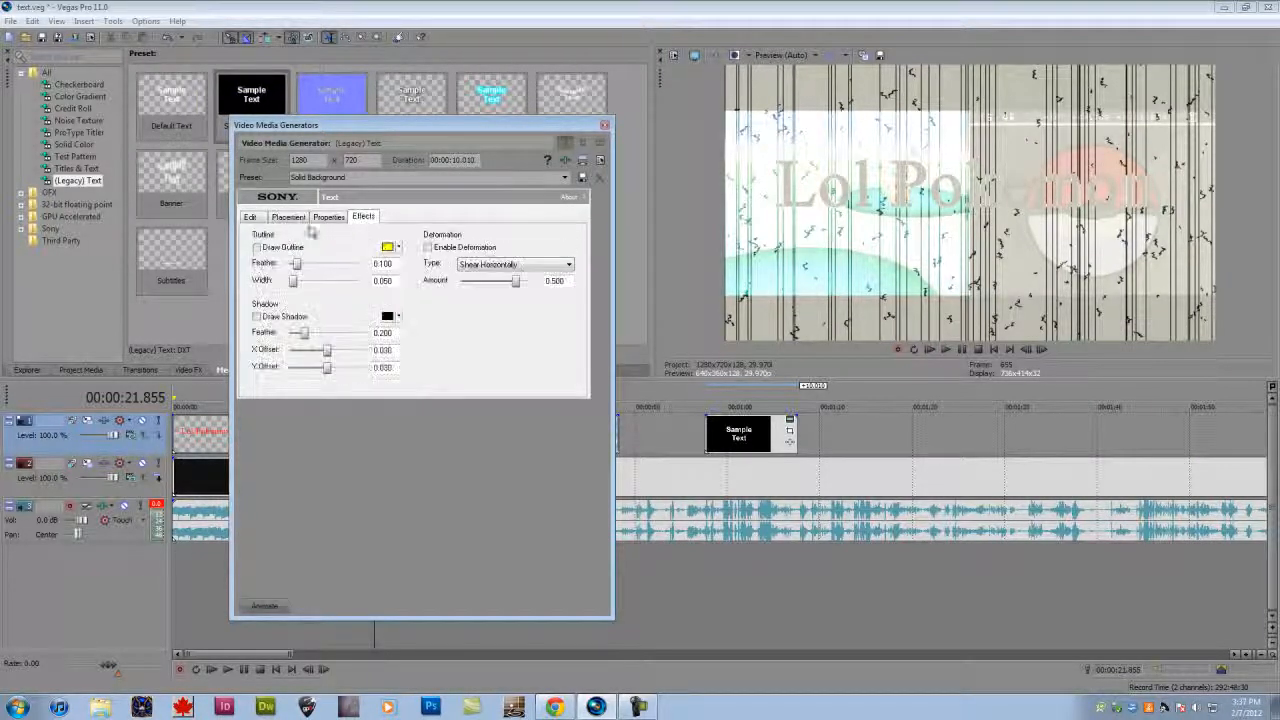
Switch to the browser, look at dafont.com's top fonts and the Waltograph page, return to Vegas Pro and close the text generator settings.
click(265, 203)
click(105, 7)
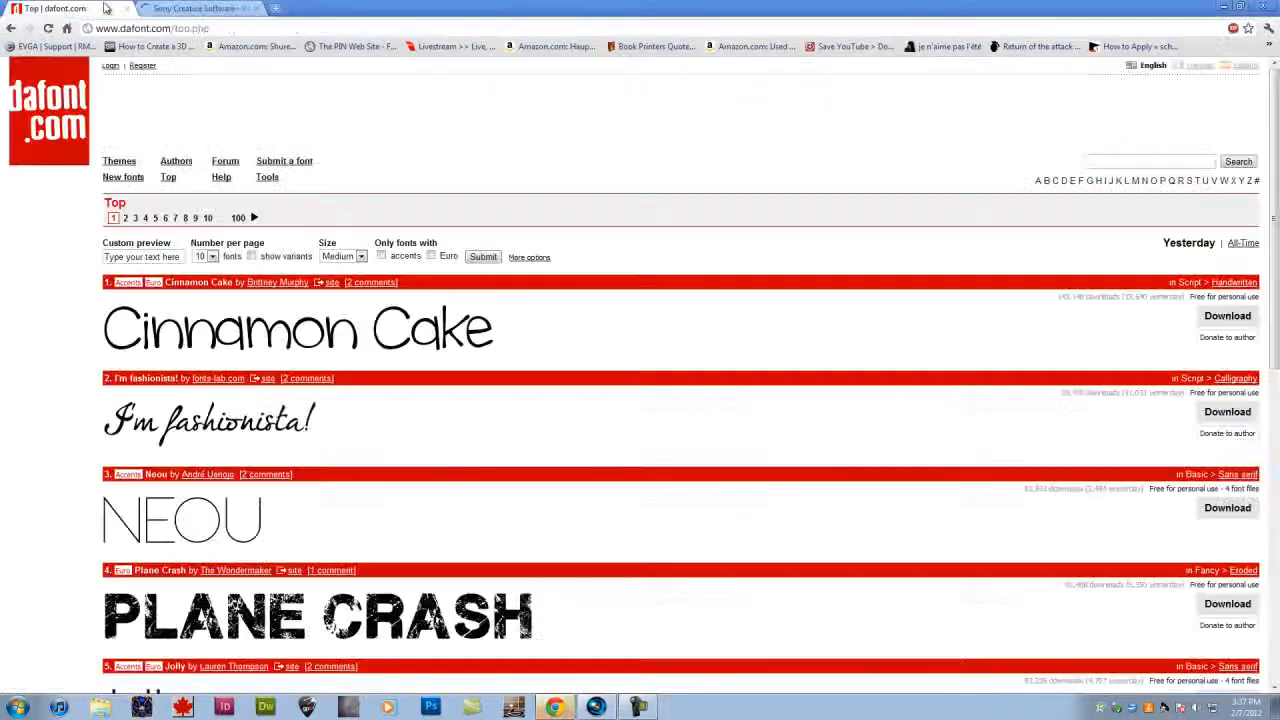
click(257, 8)
click(598, 707)
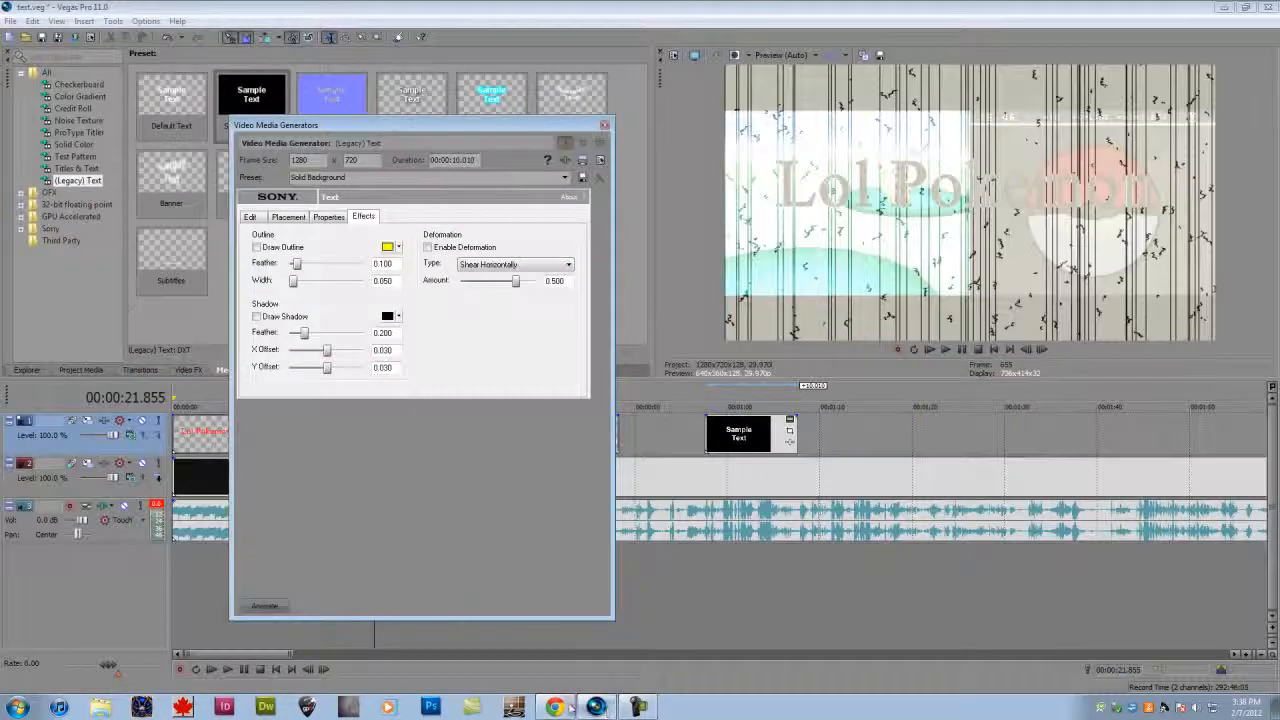
click(556, 707)
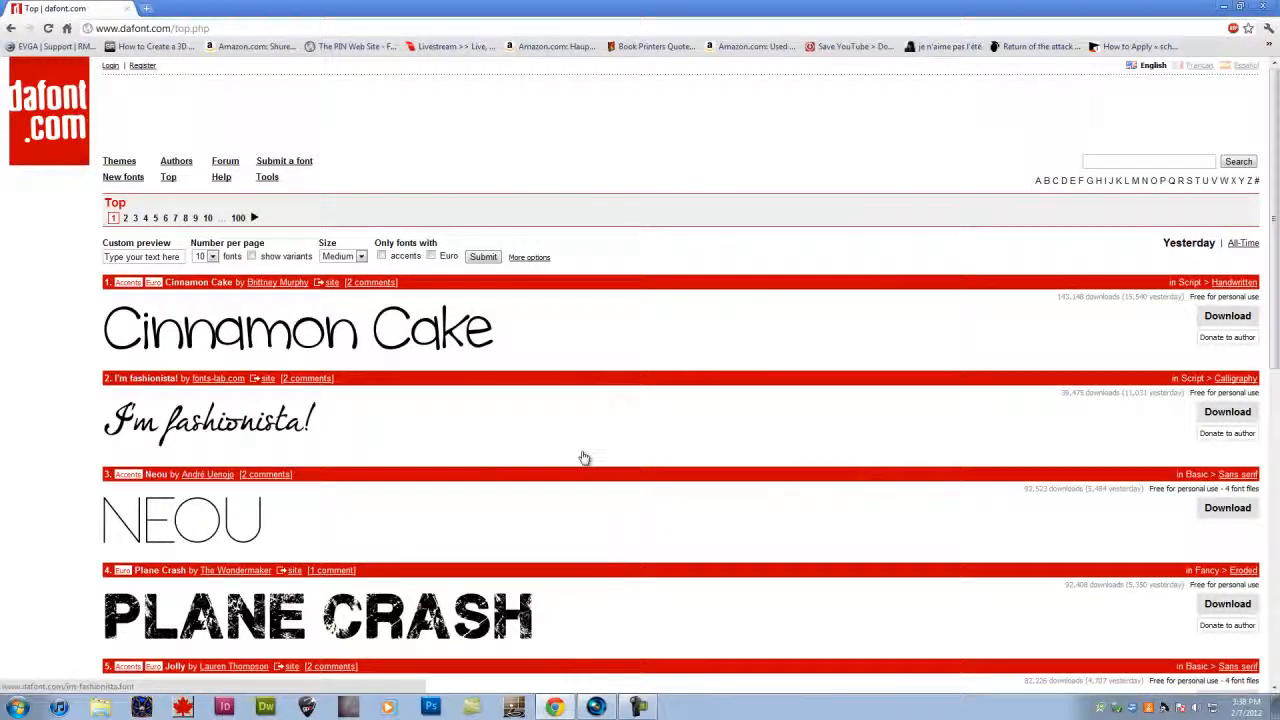
scroll(651, 216, down, 1)
scroll(651, 217, up, 1)
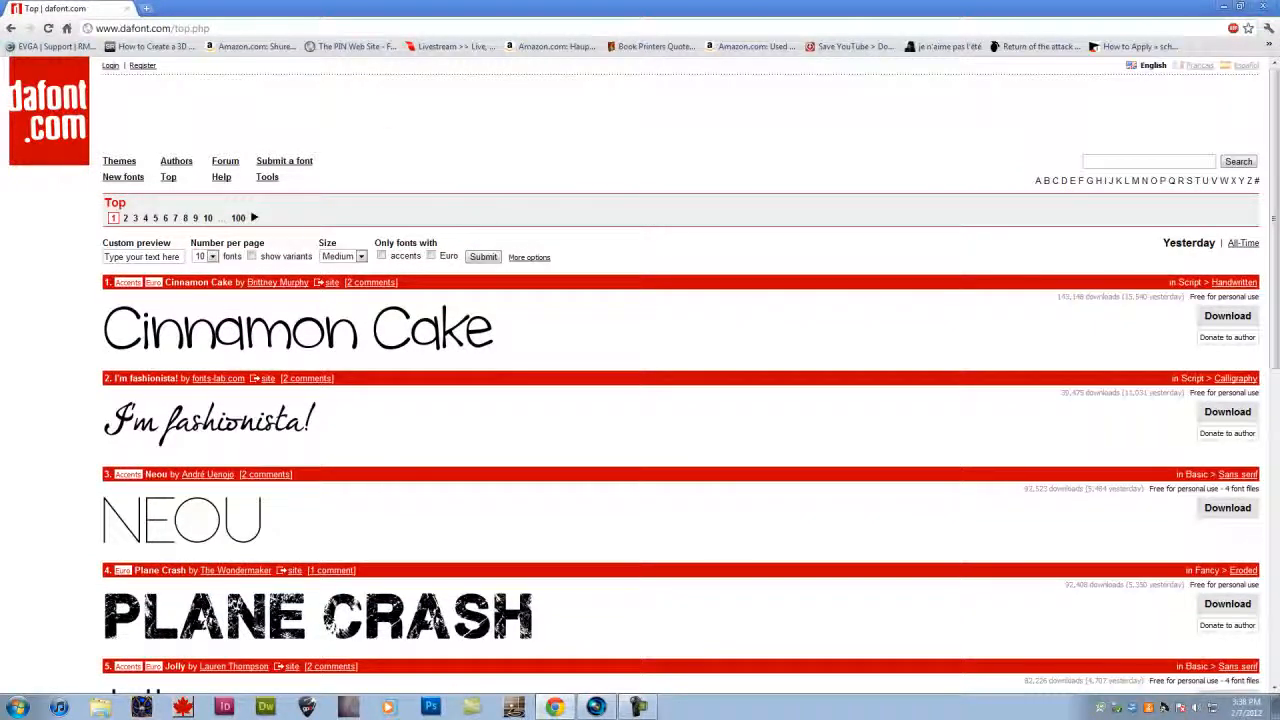
click(11, 28)
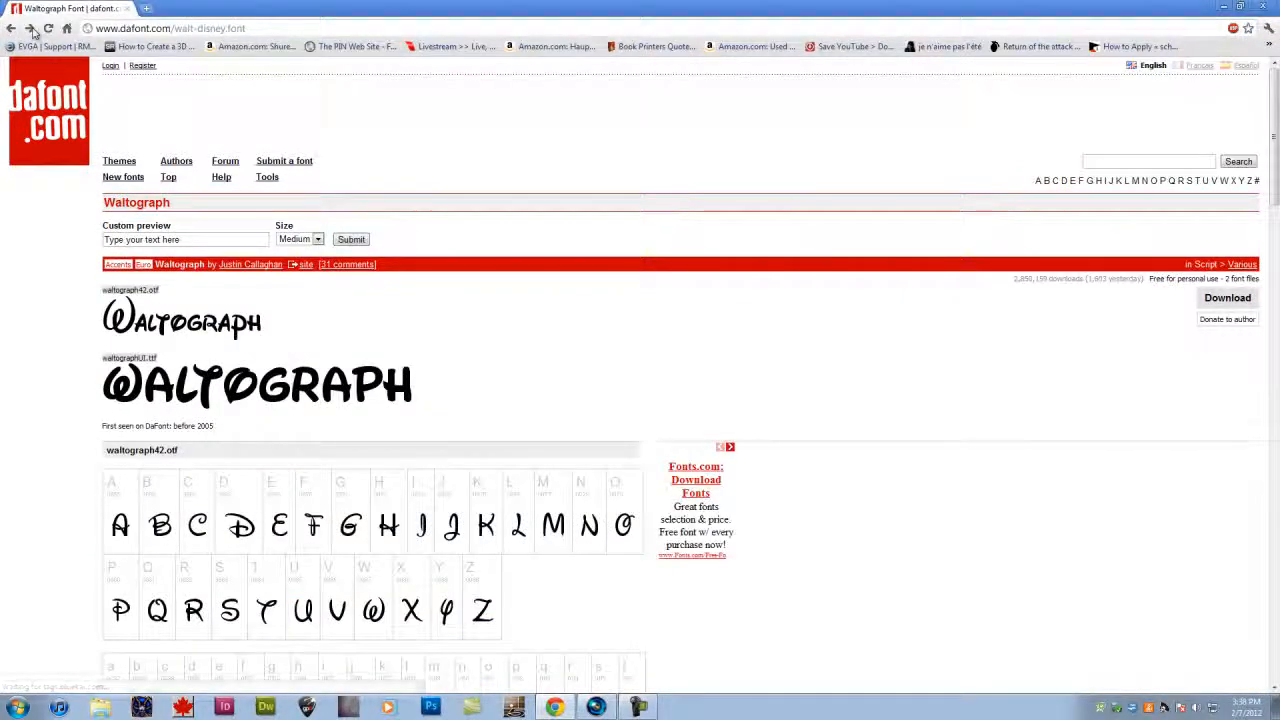
click(171, 178)
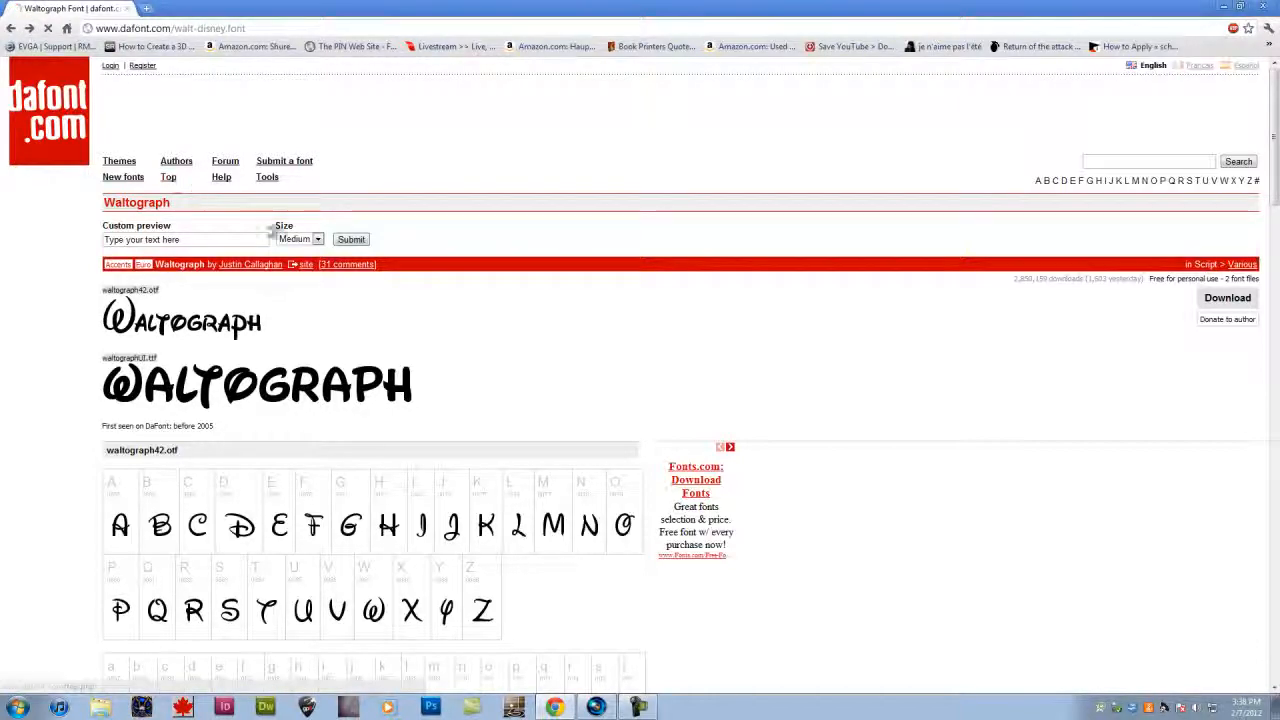
scroll(314, 380, down, 5)
scroll(314, 380, up, 4)
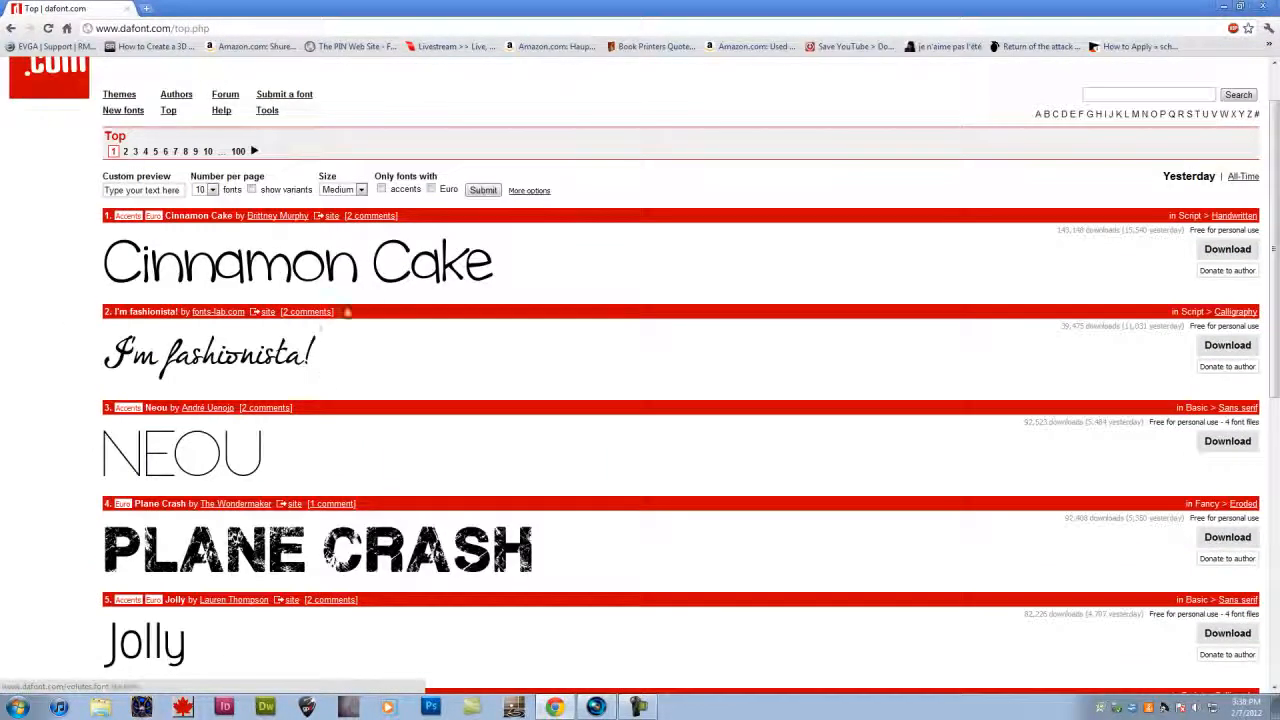
click(597, 707)
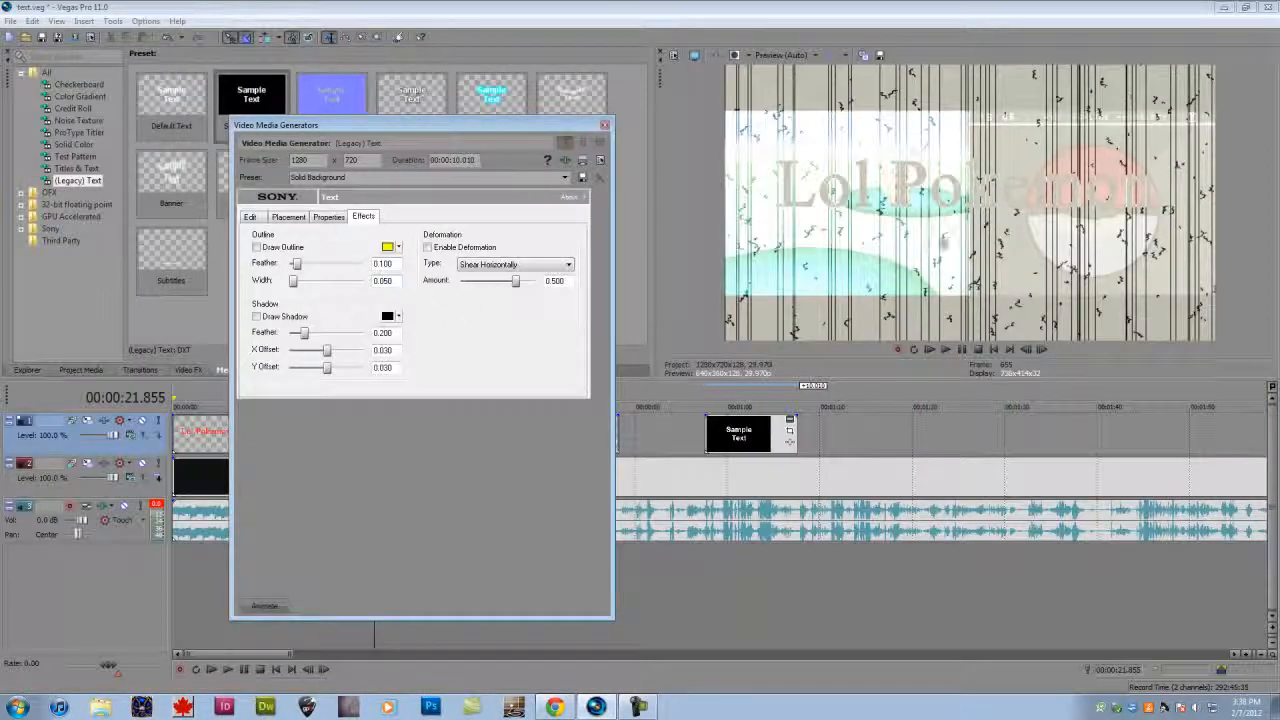
click(605, 127)
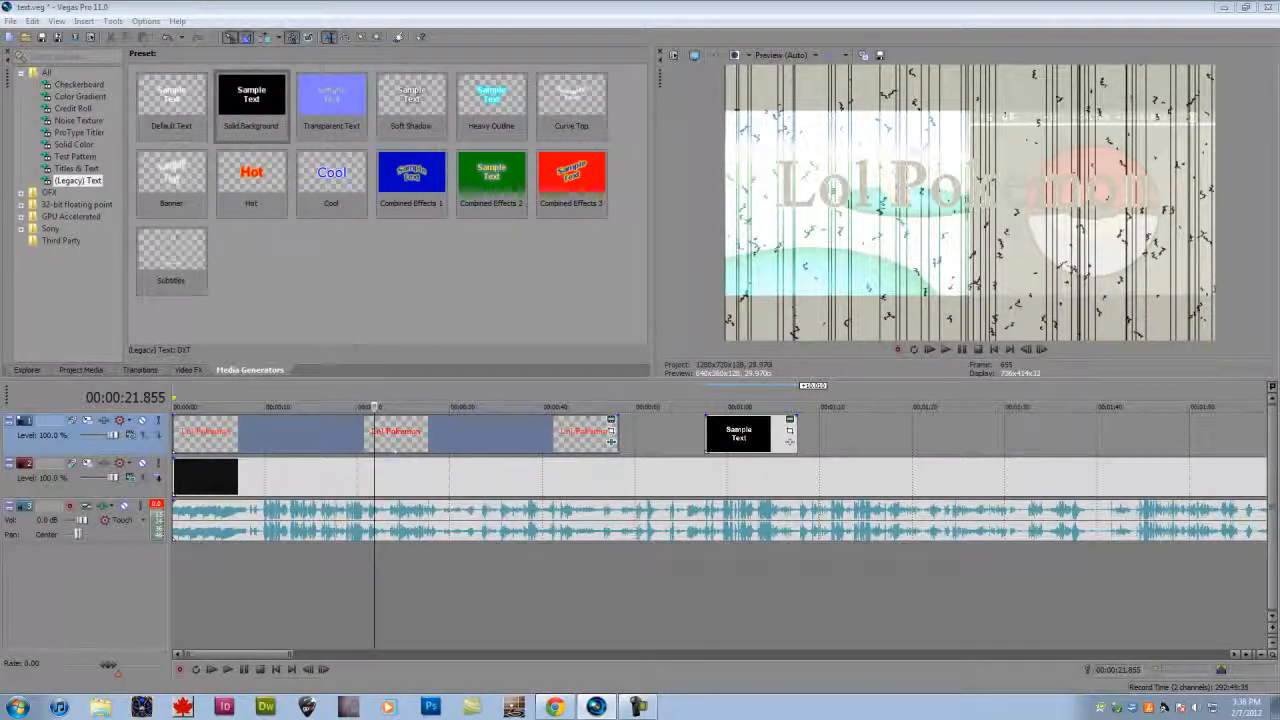